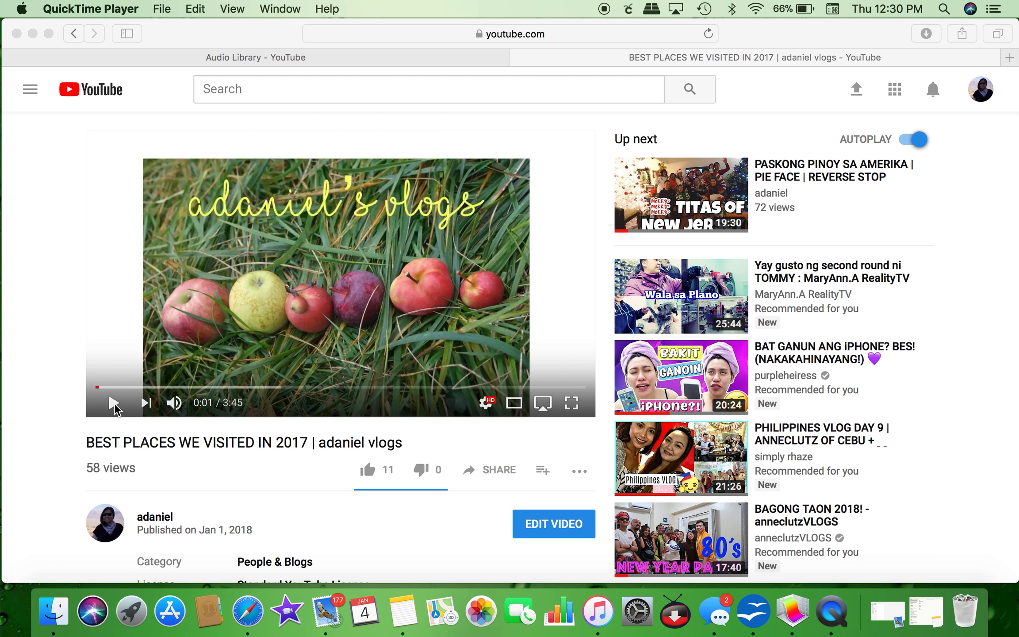
Step: Play the YouTube vlog briefly, pause it at 0:10, and minimize Safari
click(114, 409)
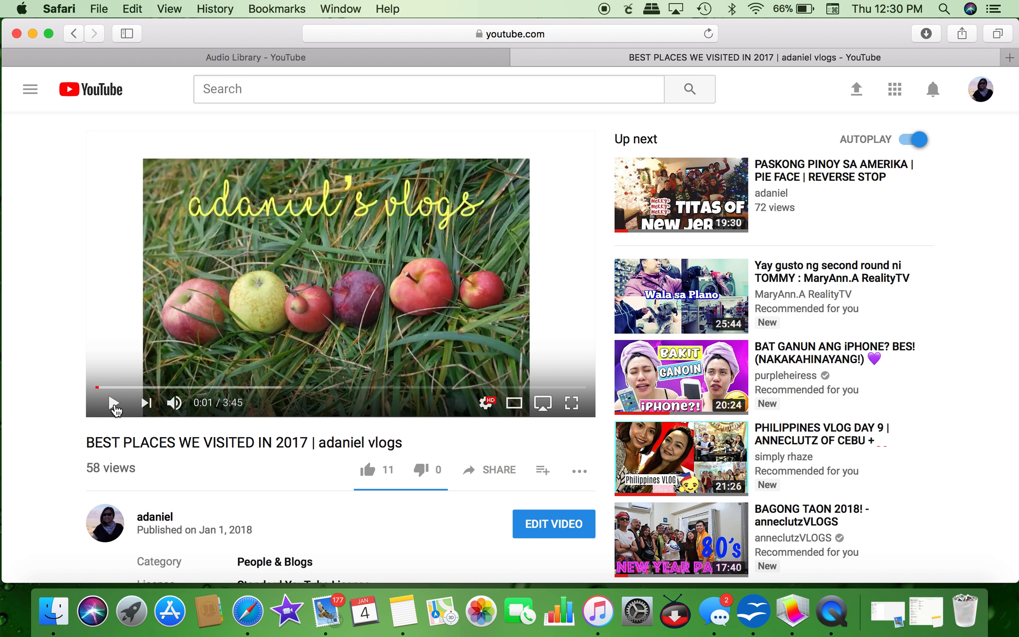
click(114, 407)
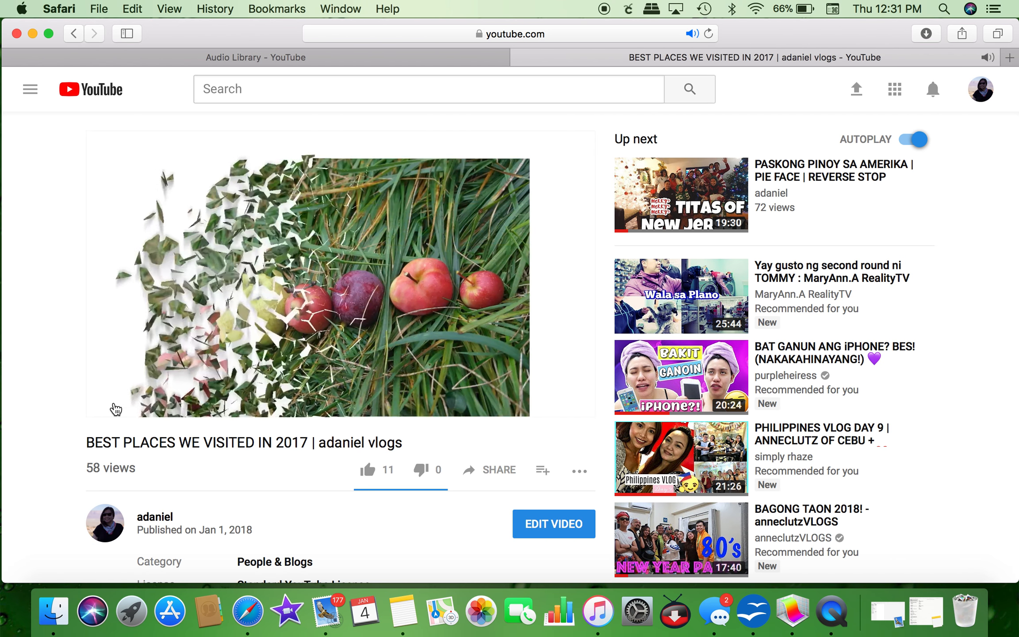
click(113, 403)
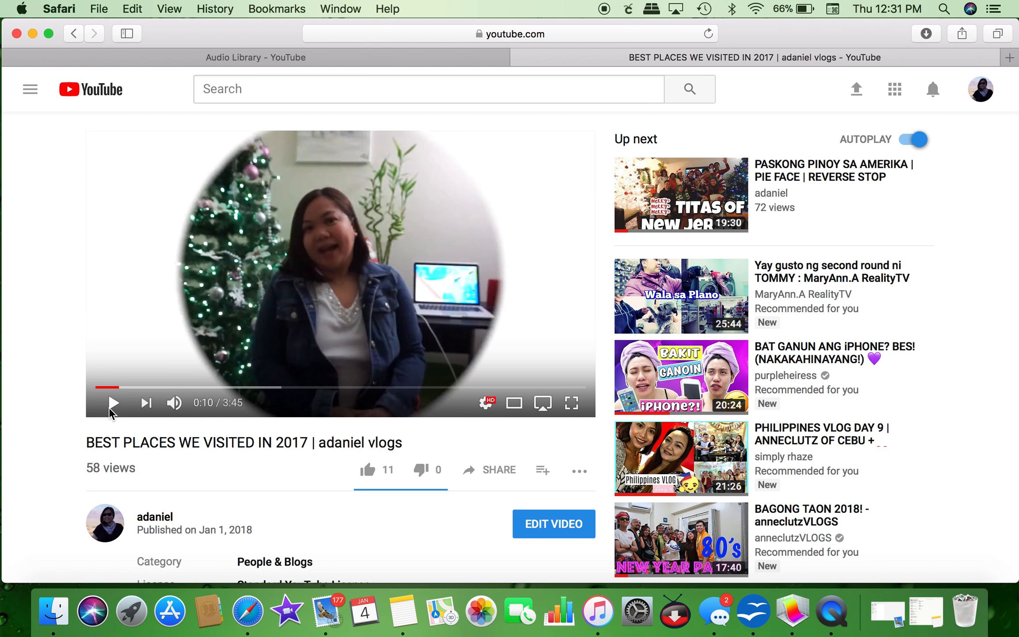
click(35, 35)
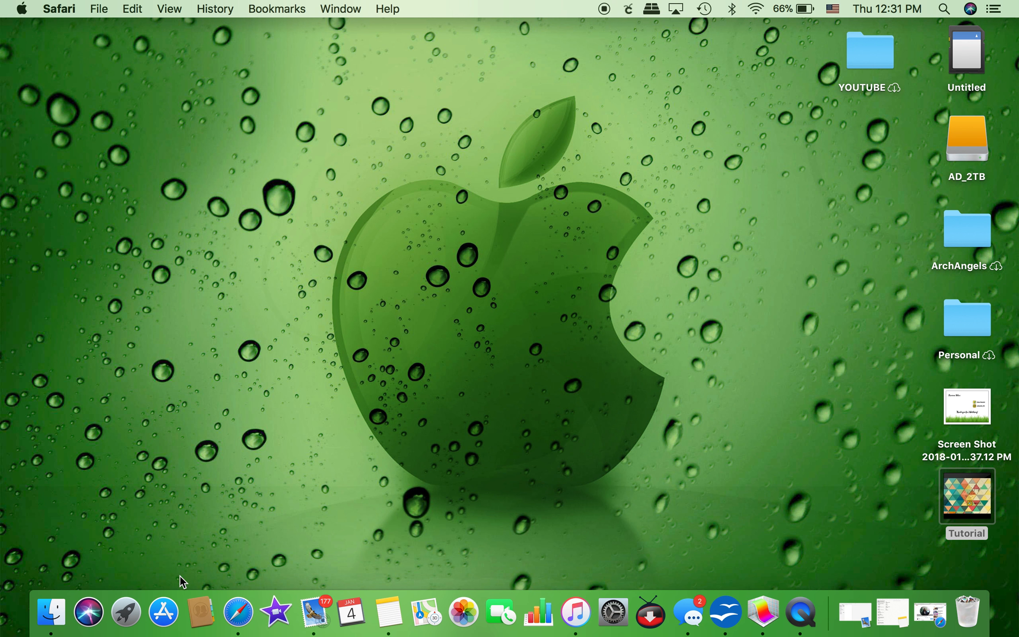
Step: Launch Keynote from Launchpad and pick the White theme for a new presentation
click(130, 612)
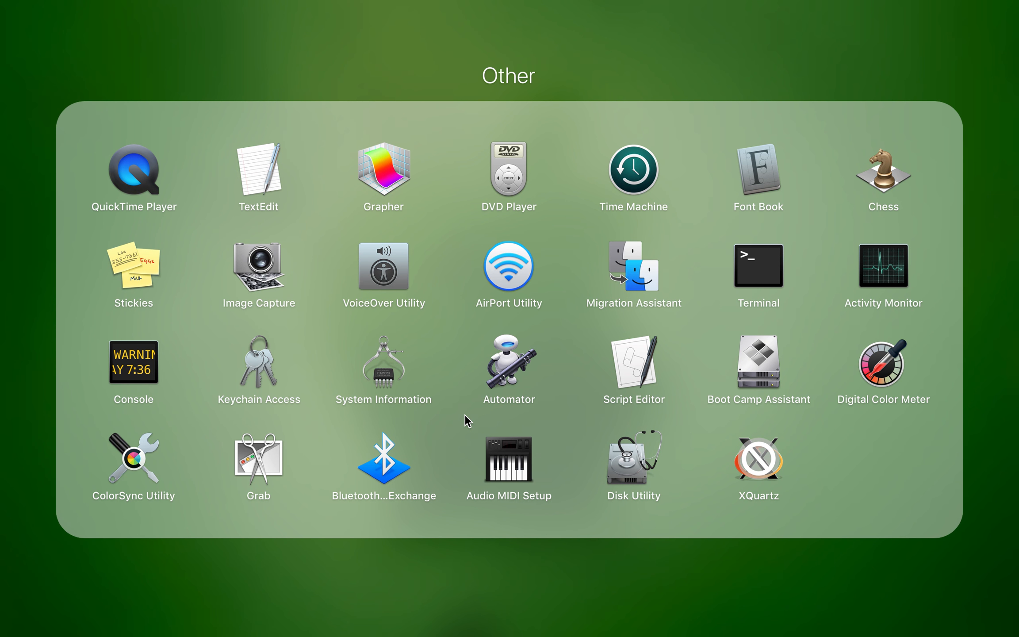
click(471, 549)
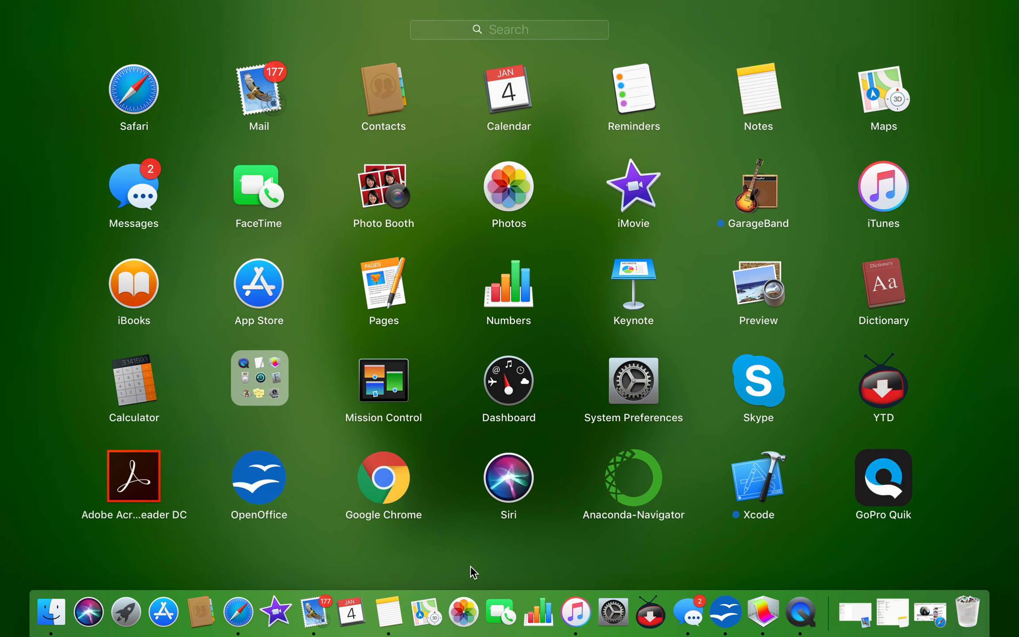
click(629, 275)
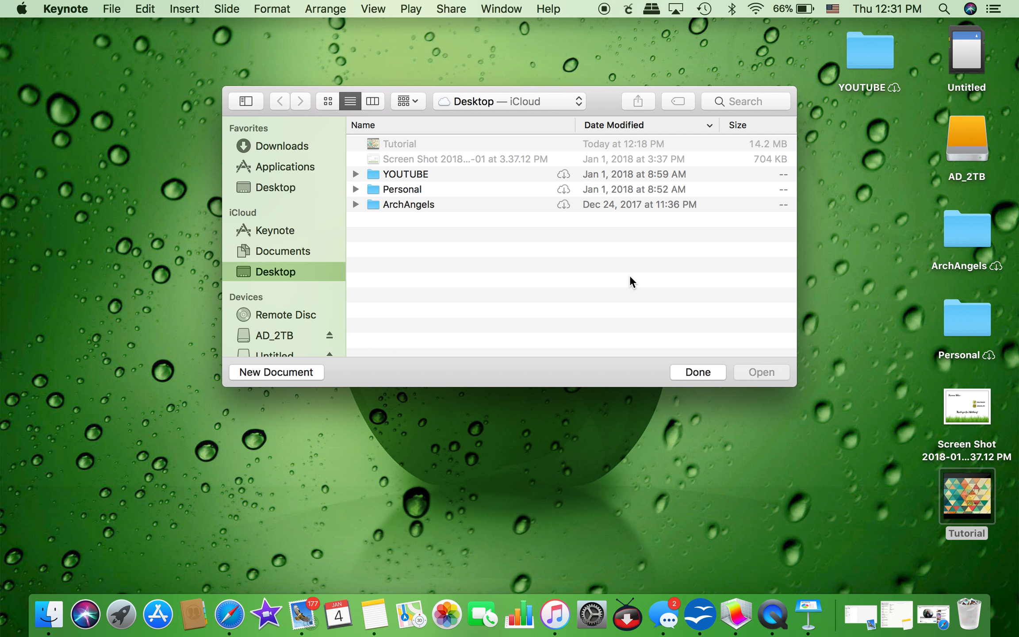
click(295, 372)
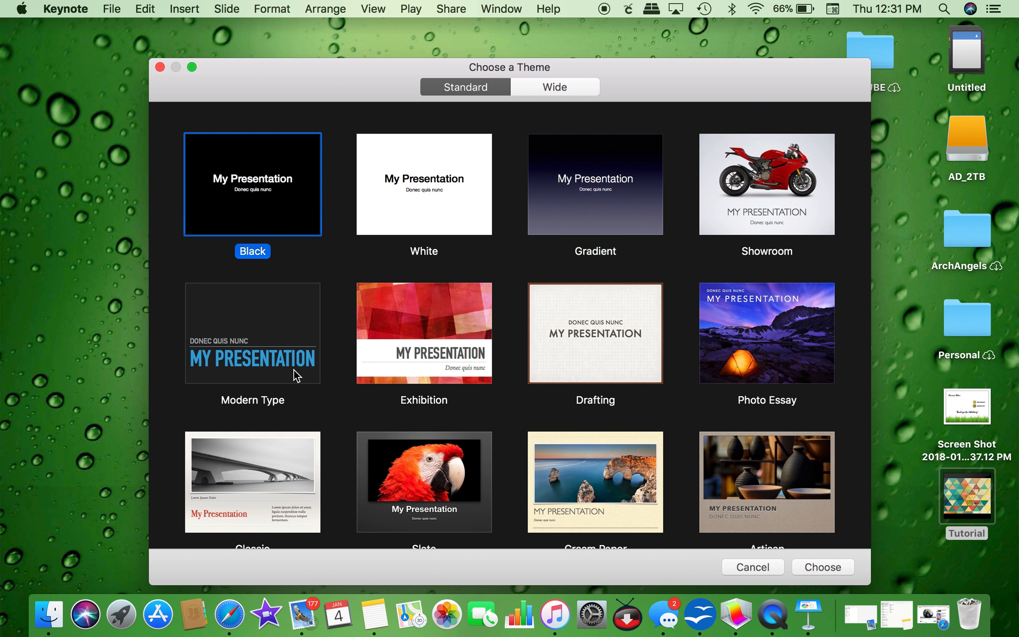
click(440, 193)
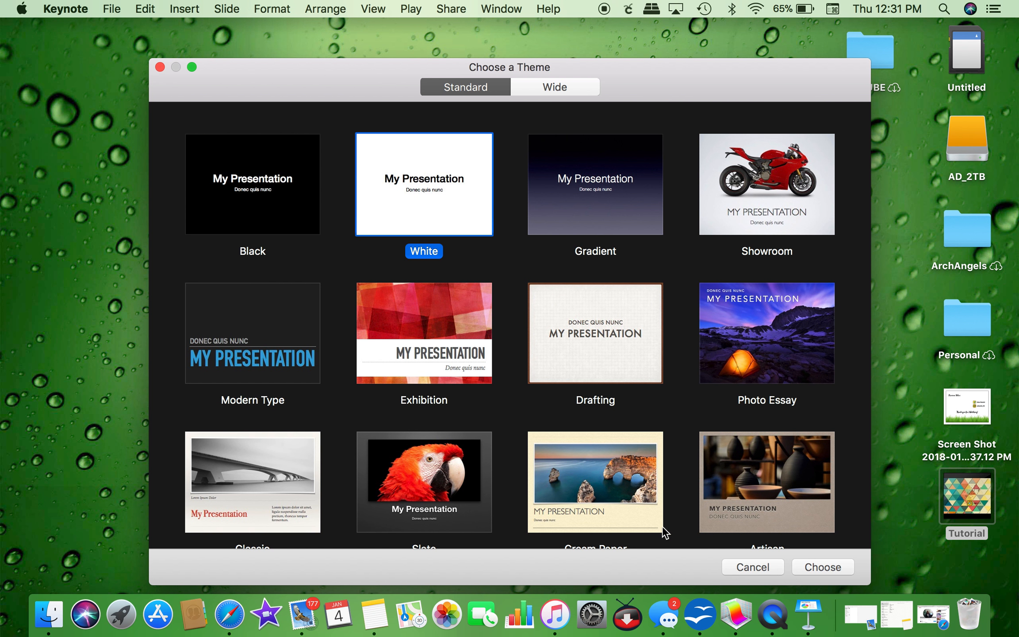
Step: Create the White-theme presentation and delete its title and body placeholders
click(822, 567)
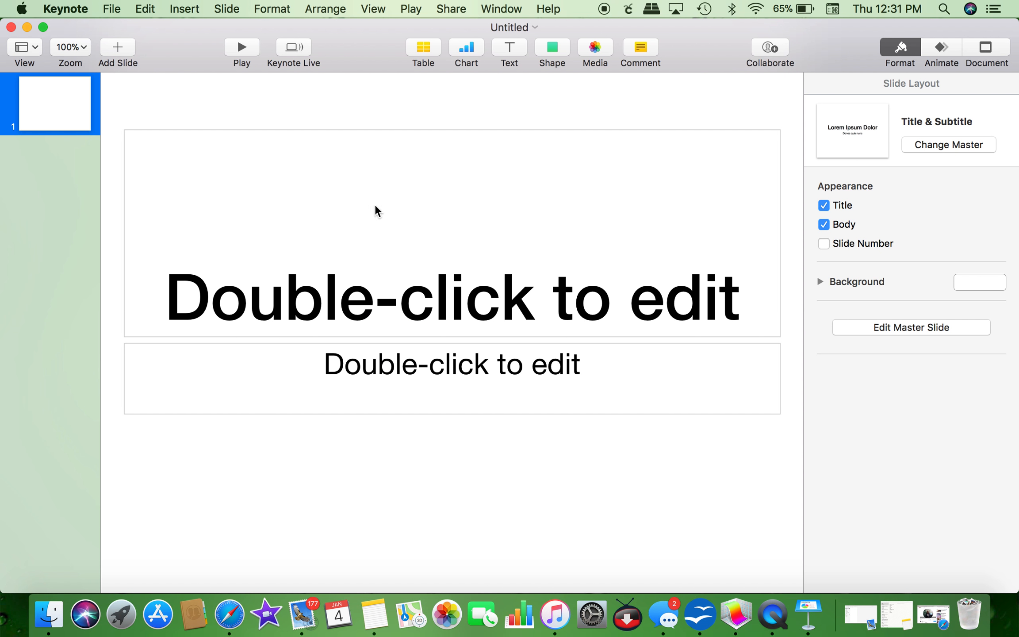
click(436, 230)
key(Delete)
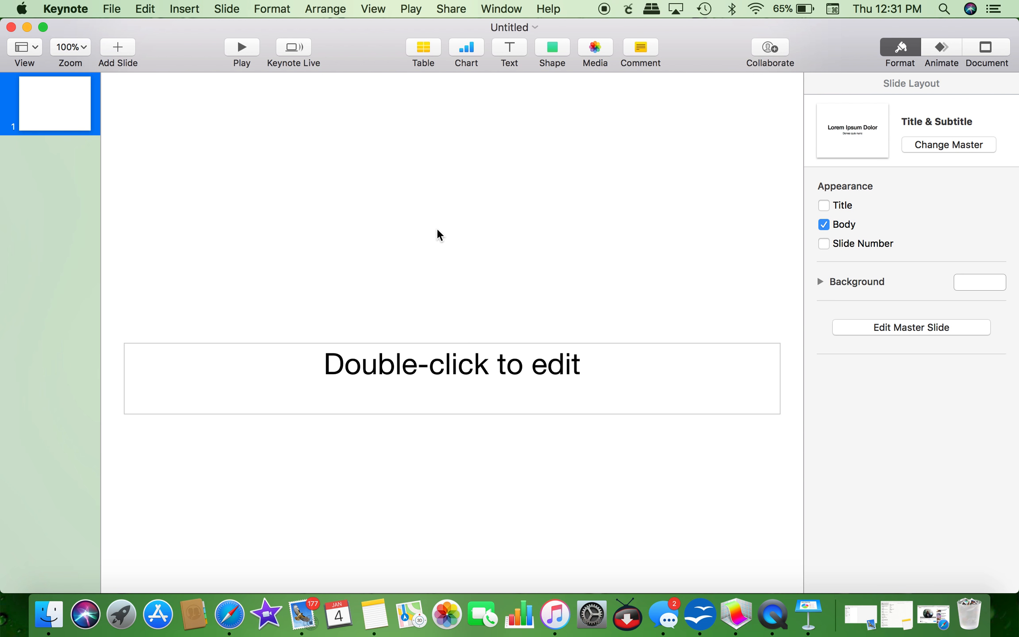
click(477, 372)
key(Delete)
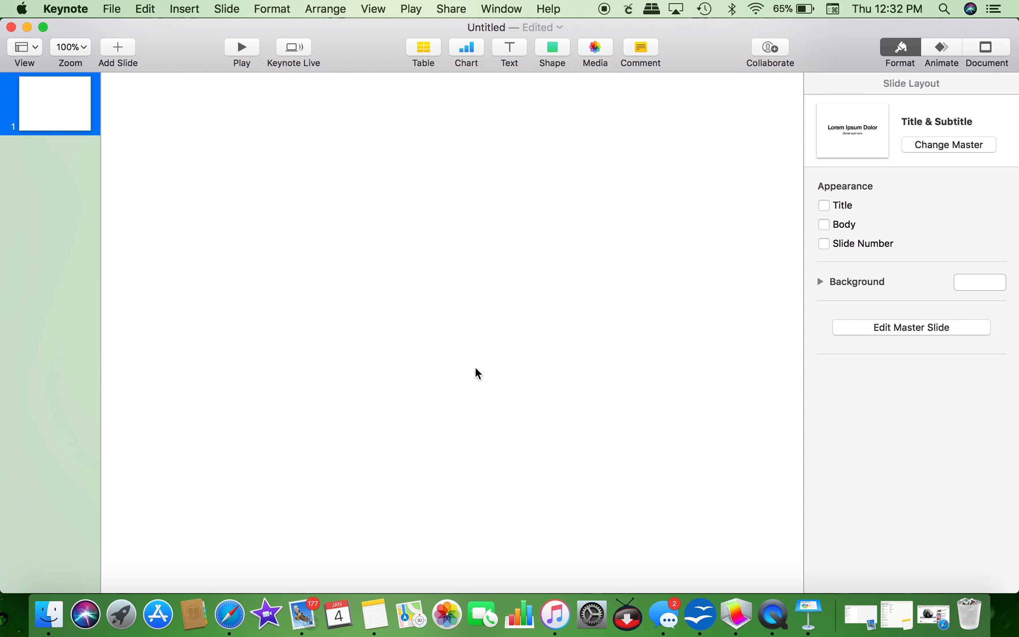
Step: Set the slide zoom to 75% and switch back to Safari
click(81, 46)
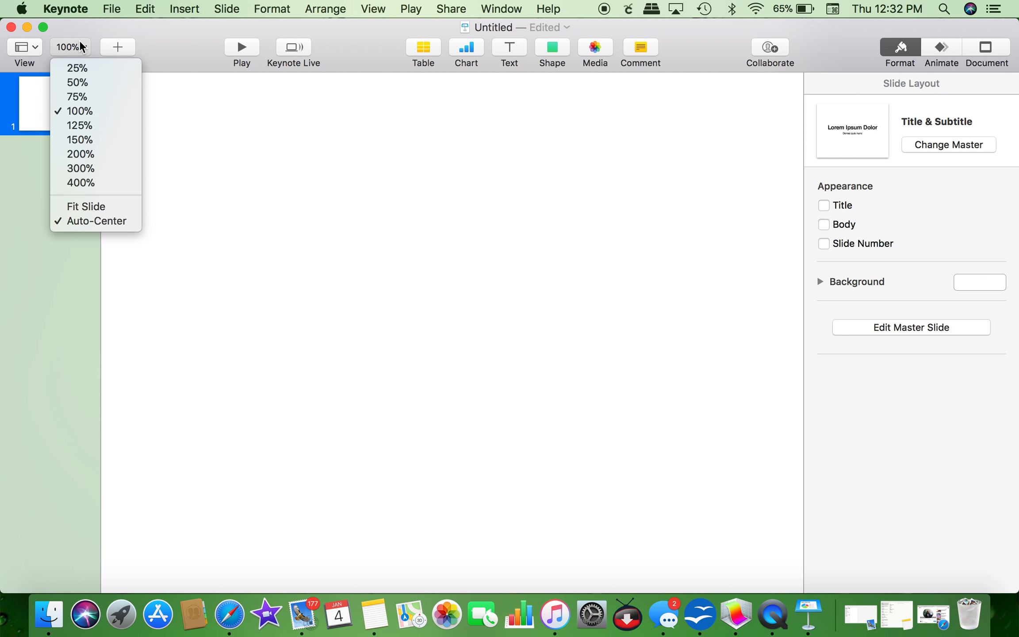
click(84, 94)
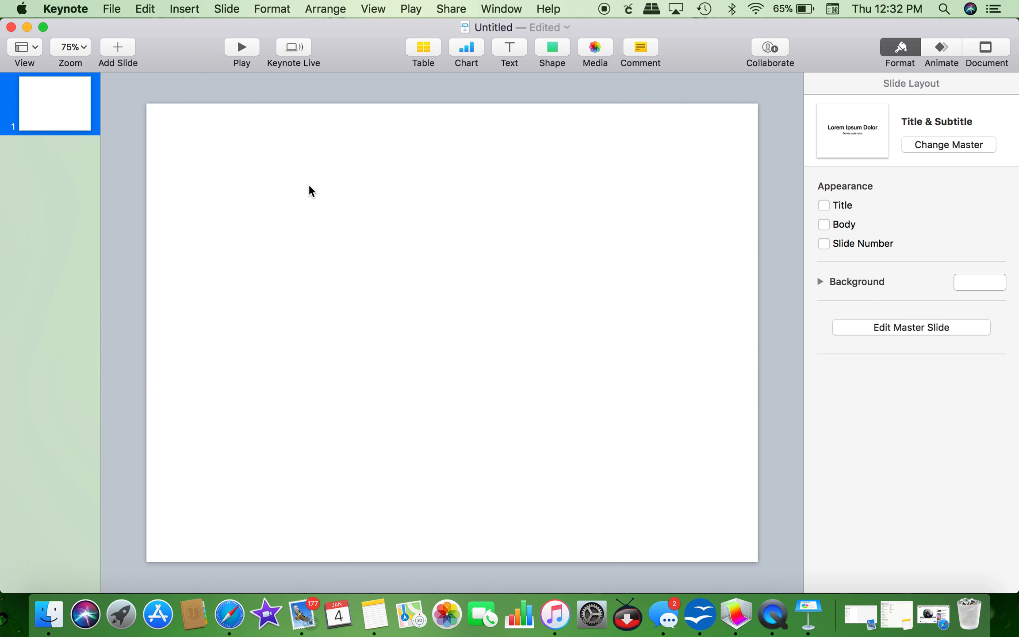
click(146, 8)
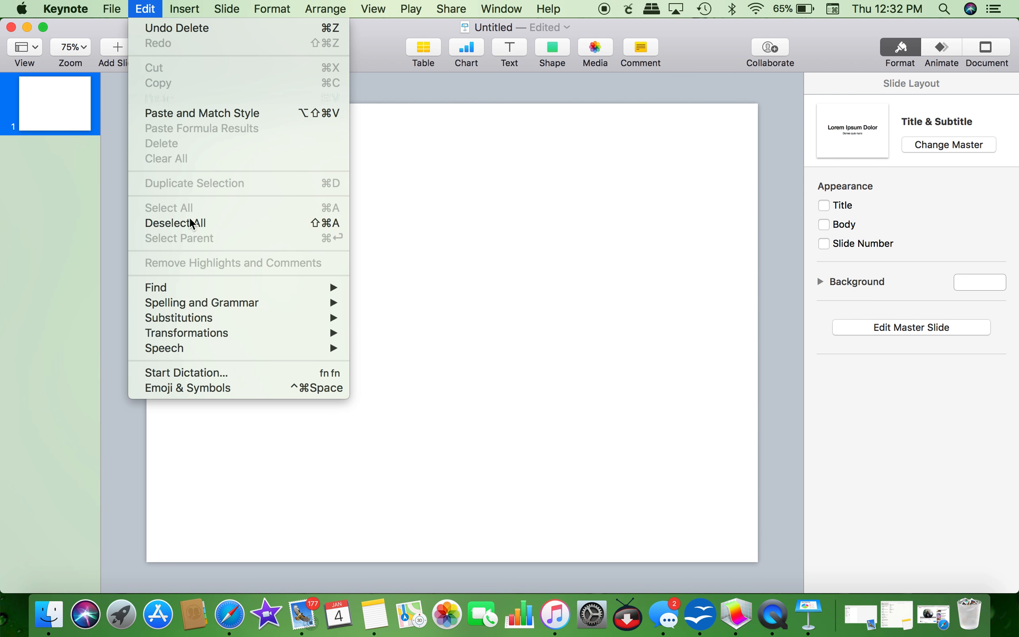
click(244, 615)
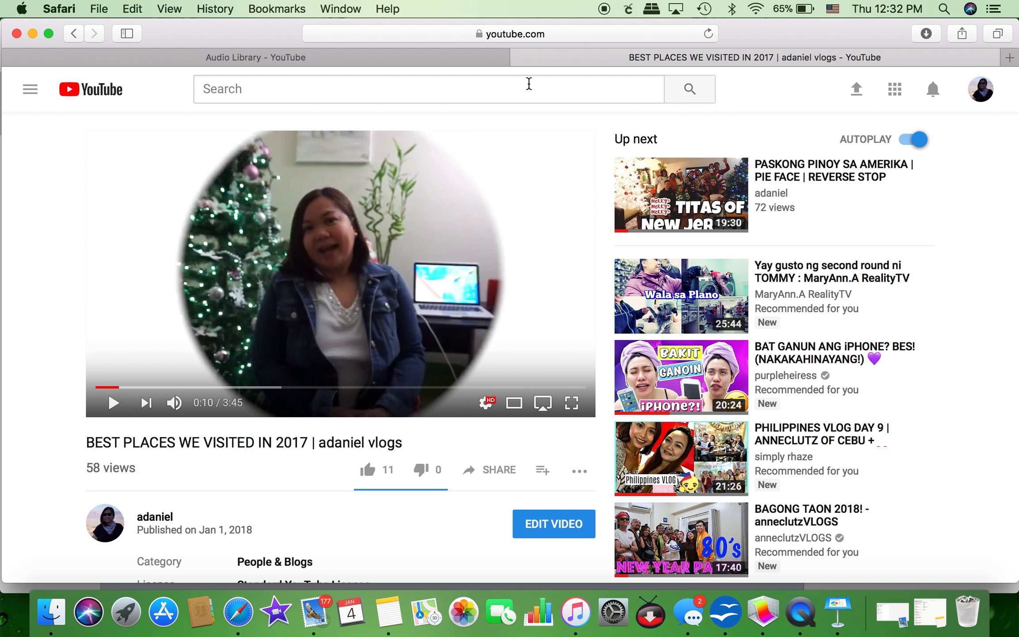
Step: Search Google Images for 'image png 1080' in a new Safari tab
key(super+t)
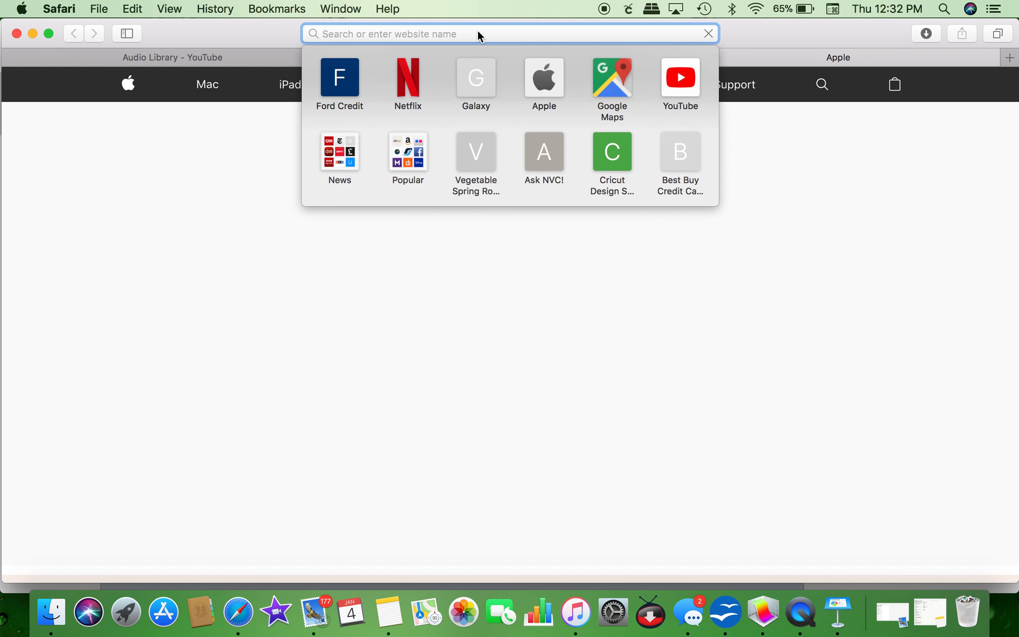
text(image)
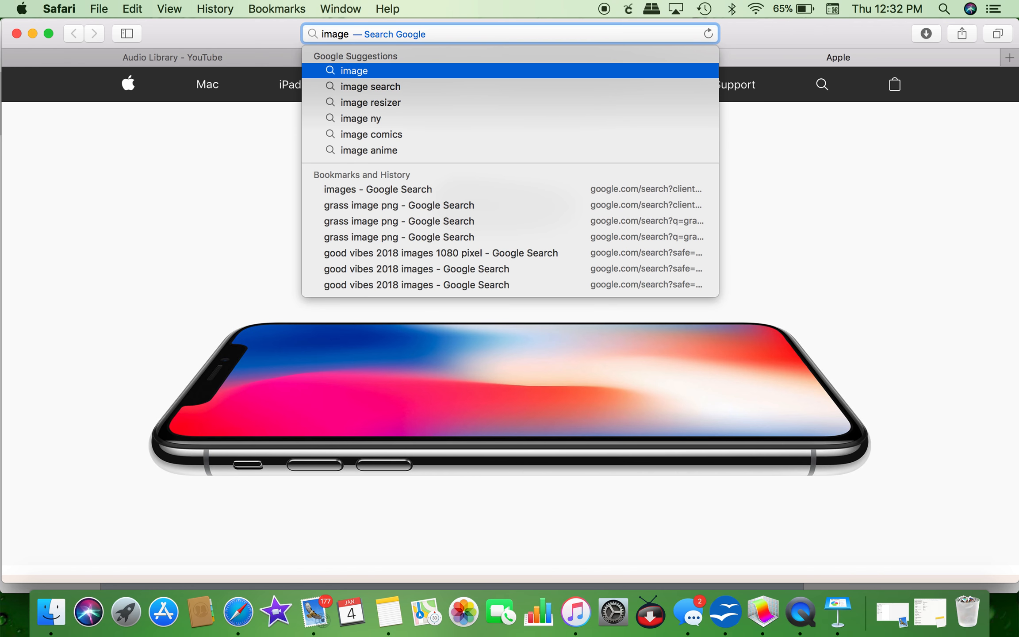
text( png)
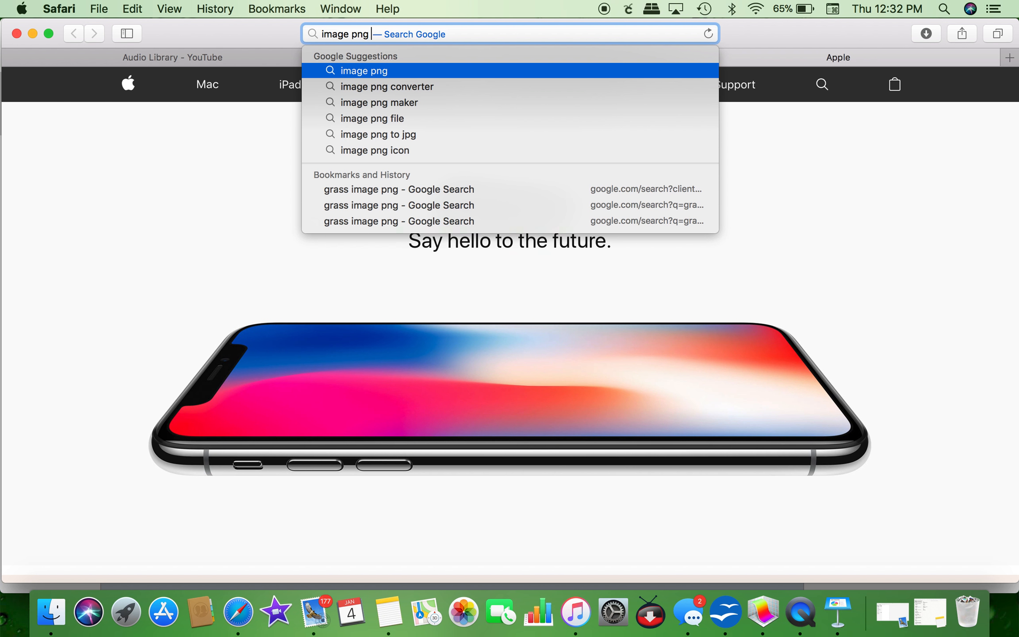
text( 1080)
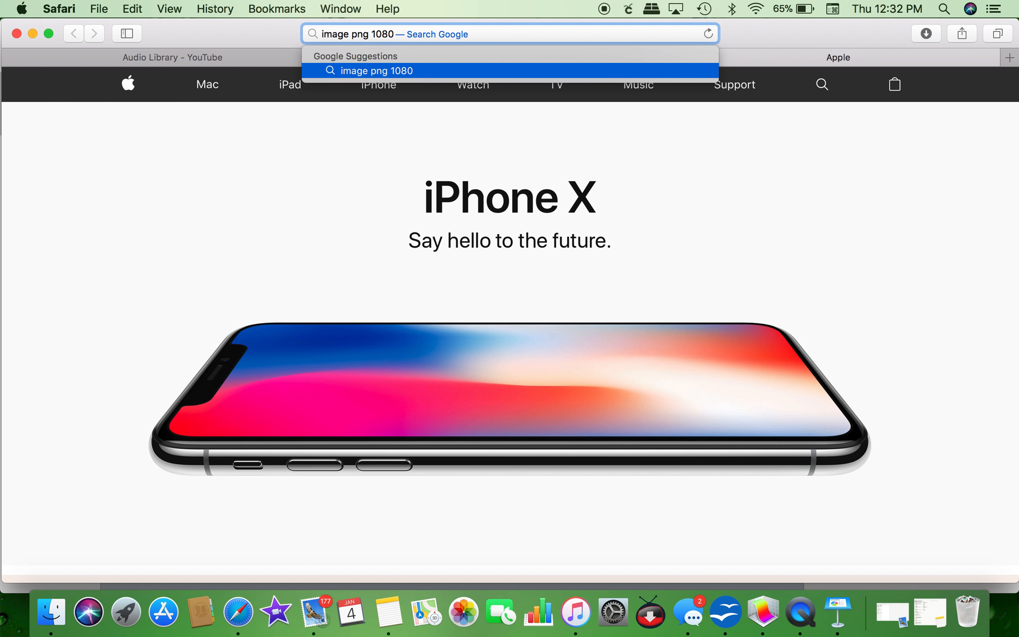
key(Return)
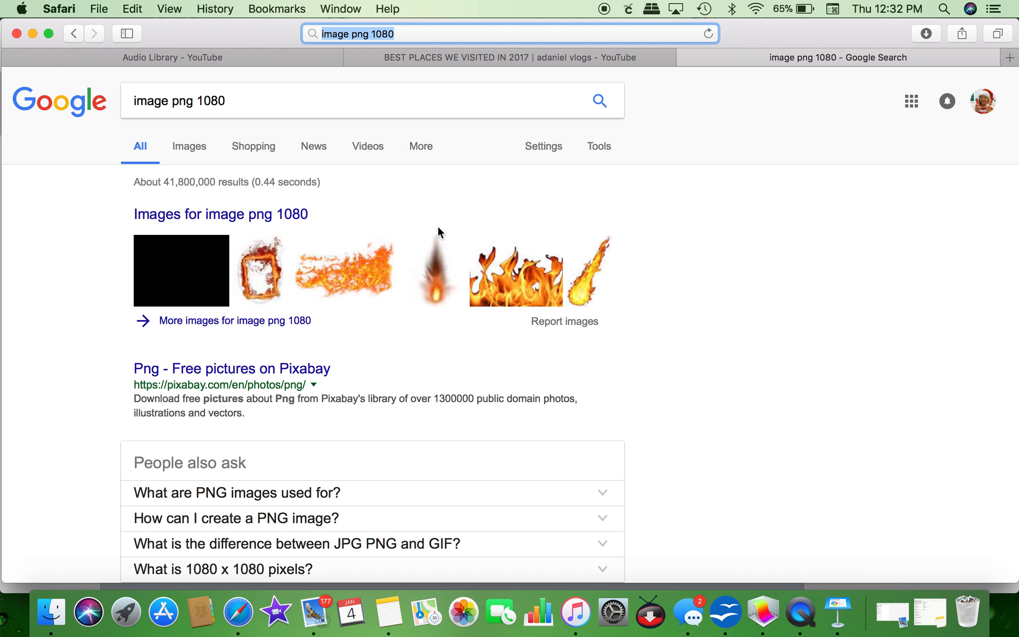
click(191, 146)
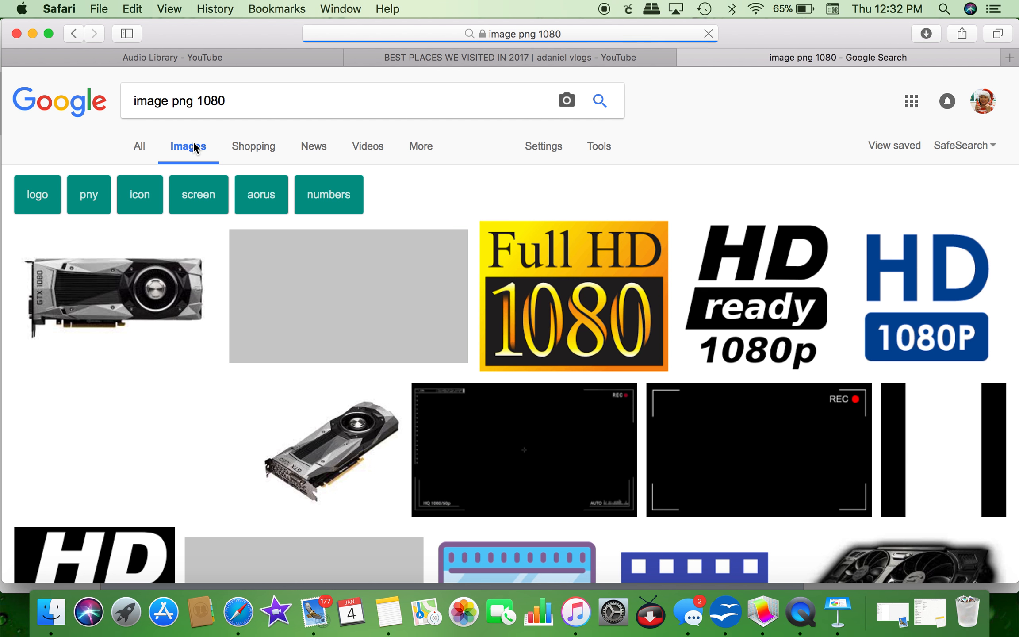
Step: Scroll through the image results, close the tab, and minimize Safari
scroll(466, 416, down, 15)
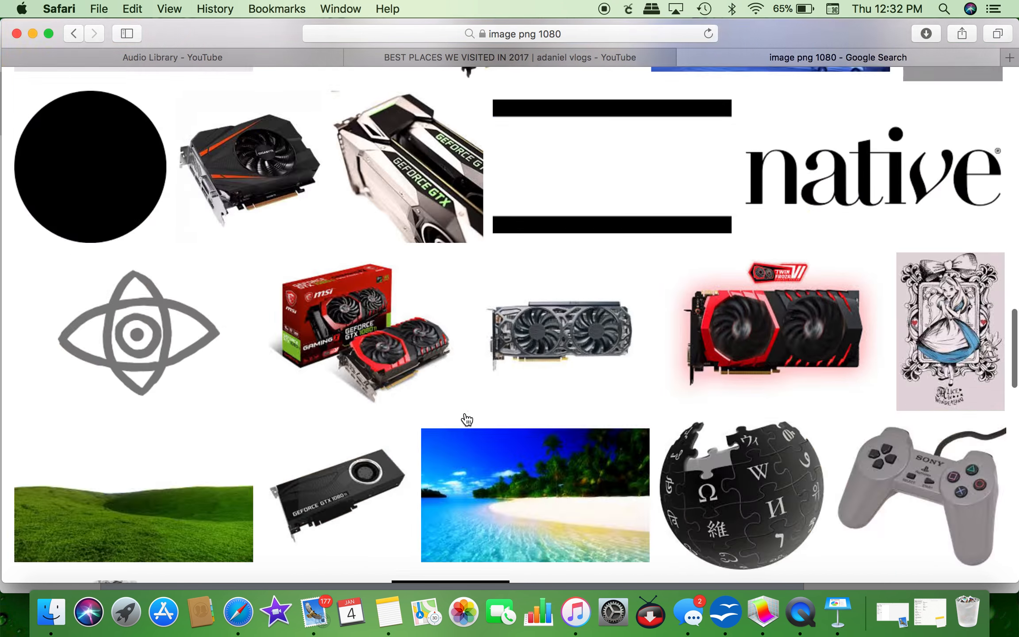
scroll(466, 419, down, 10)
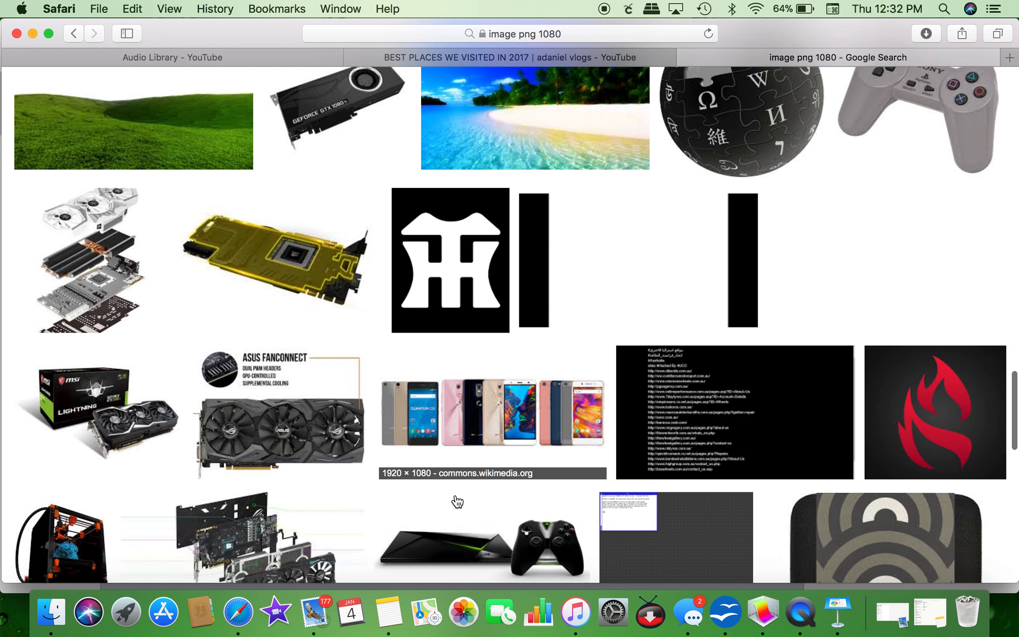
scroll(457, 501, down, 20)
scroll(457, 502, up, 5)
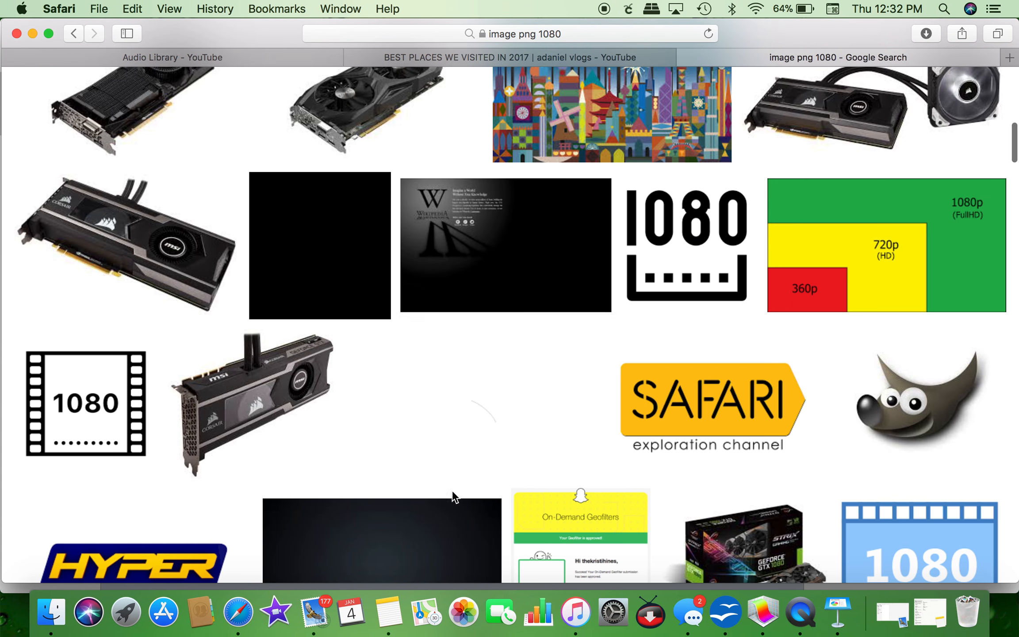
click(684, 57)
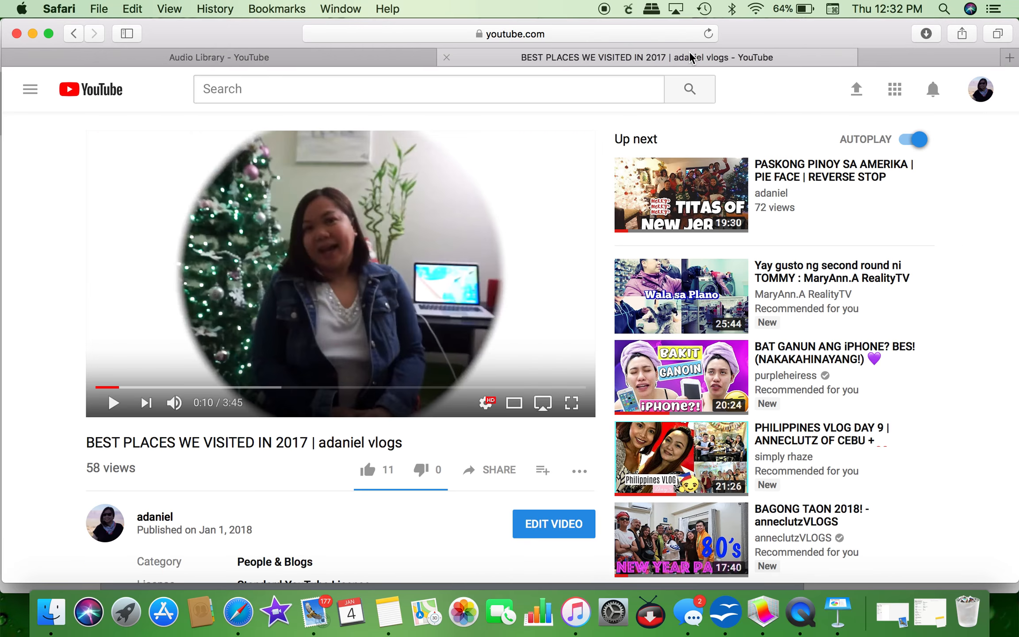
click(33, 34)
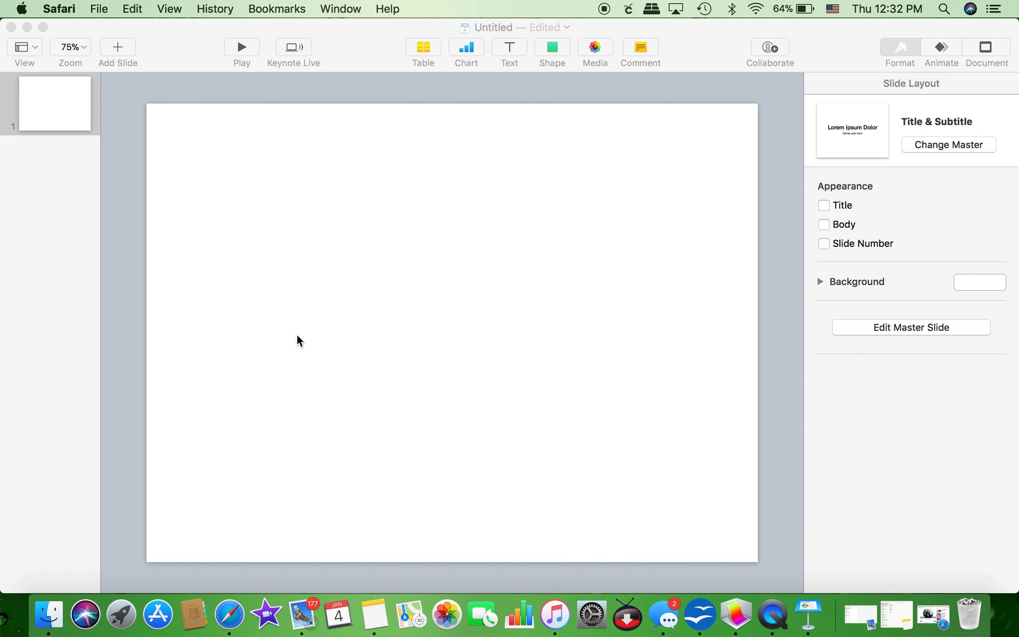
Step: Insert the pixel-art sunset PNG from Downloads onto the Keynote slide
click(303, 281)
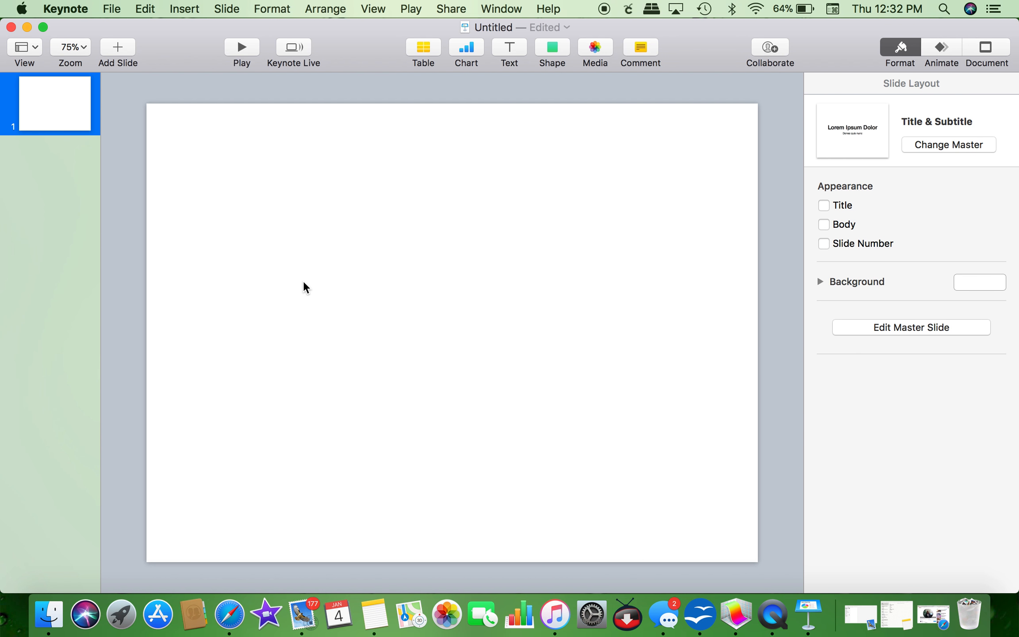
click(146, 10)
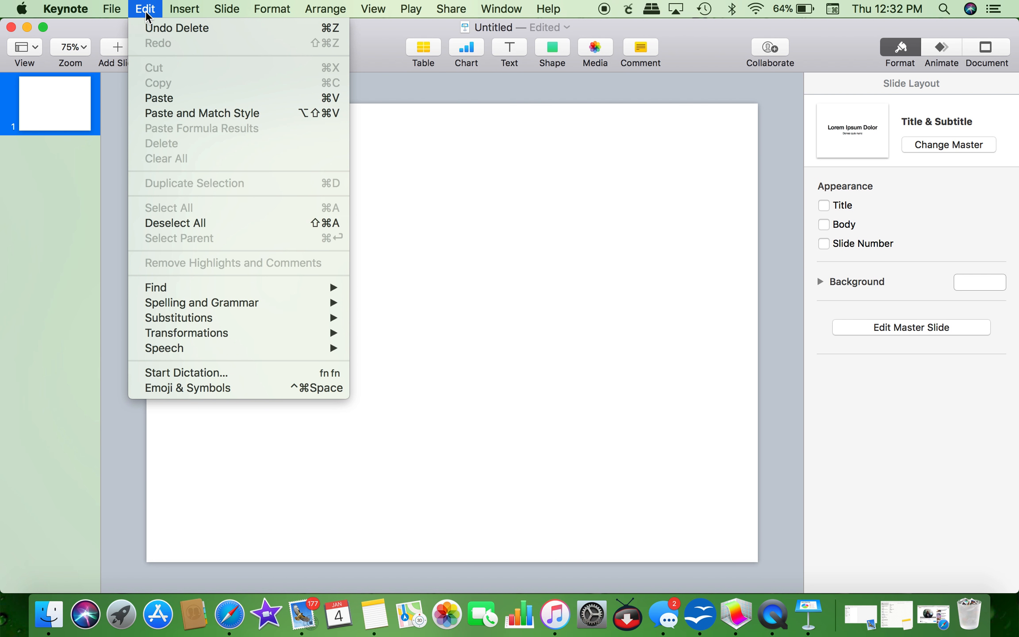
mouse_move(184, 9)
click(222, 206)
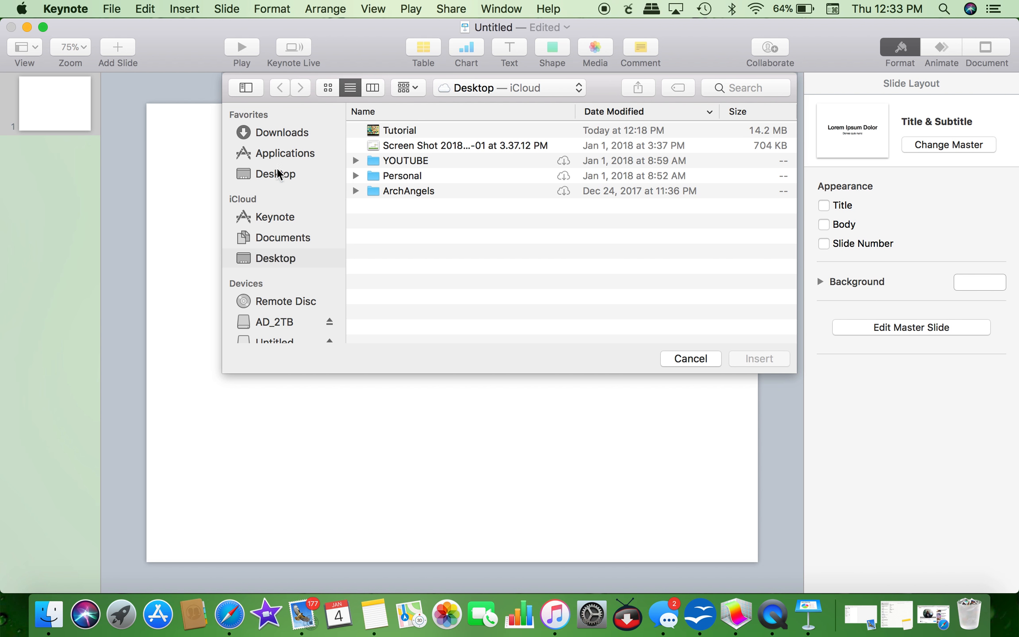
click(274, 133)
click(437, 135)
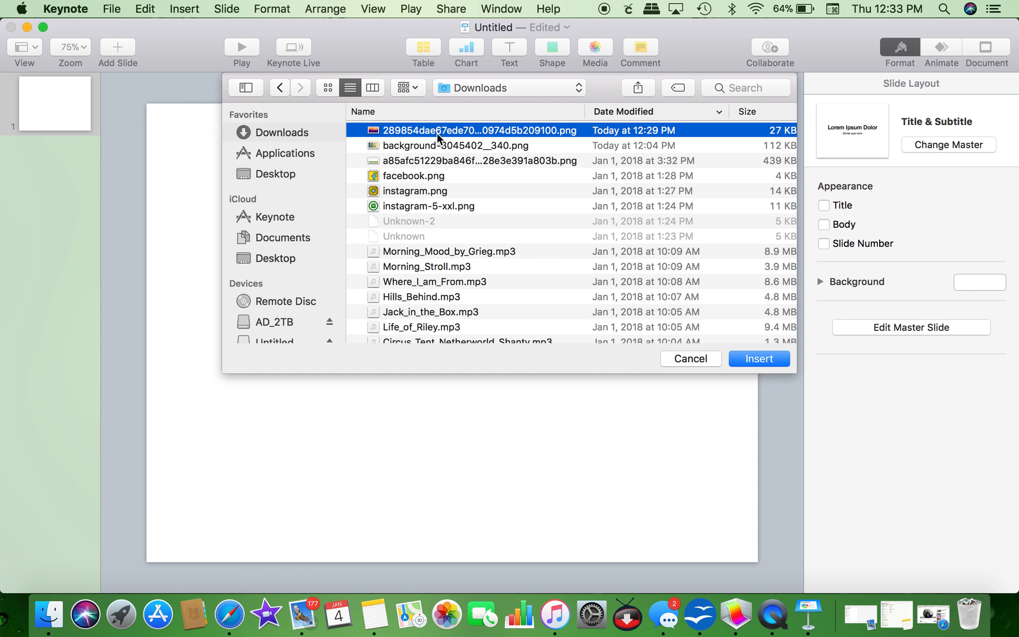
click(763, 358)
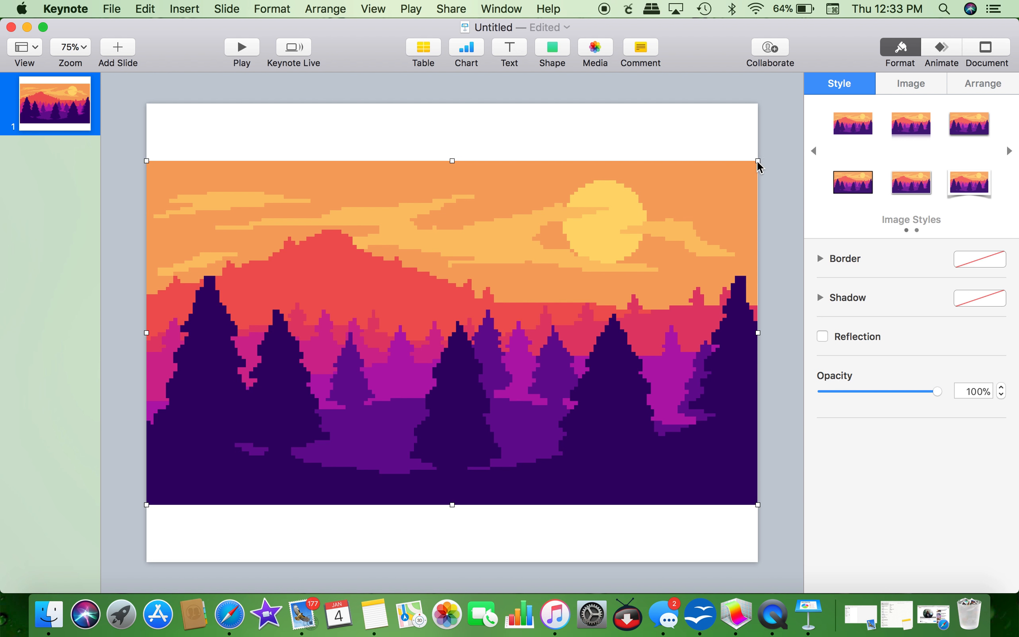
drag(757, 163, 784, 107)
drag(614, 266, 603, 280)
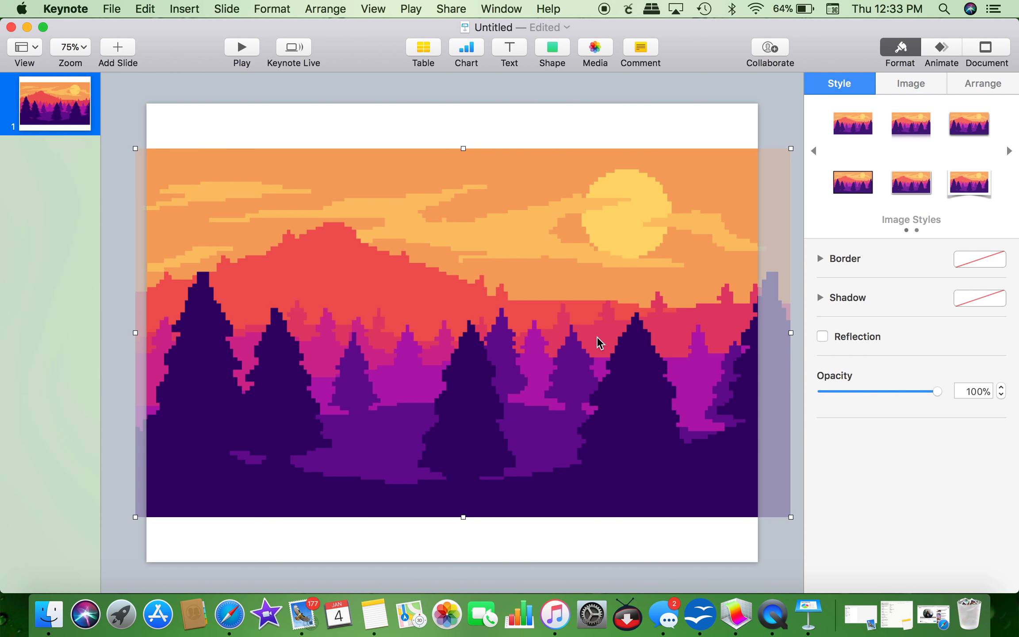
drag(597, 342, 598, 344)
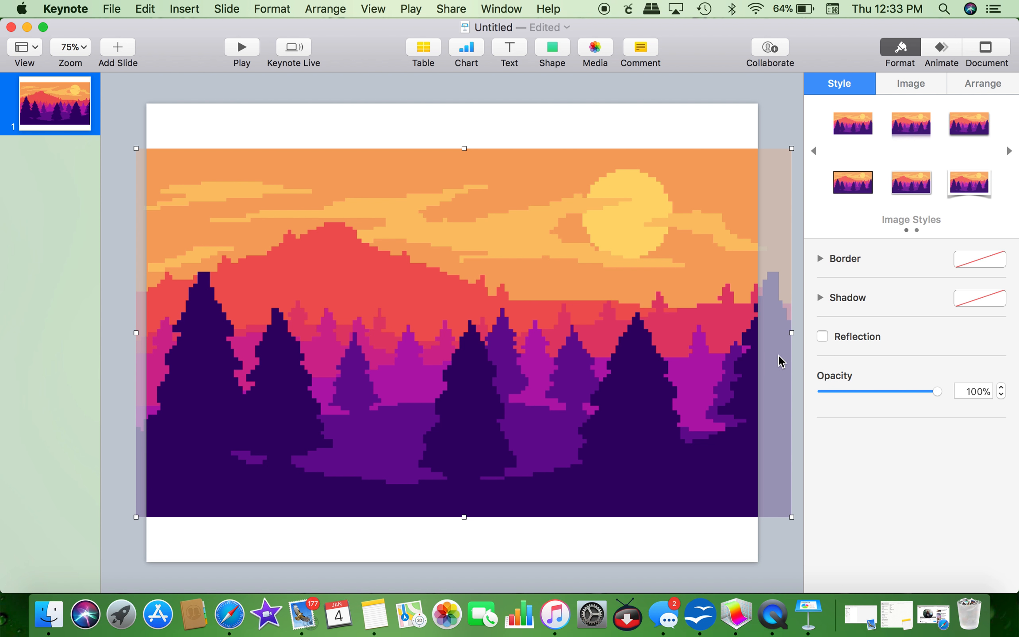
click(794, 336)
click(781, 336)
drag(791, 332, 754, 332)
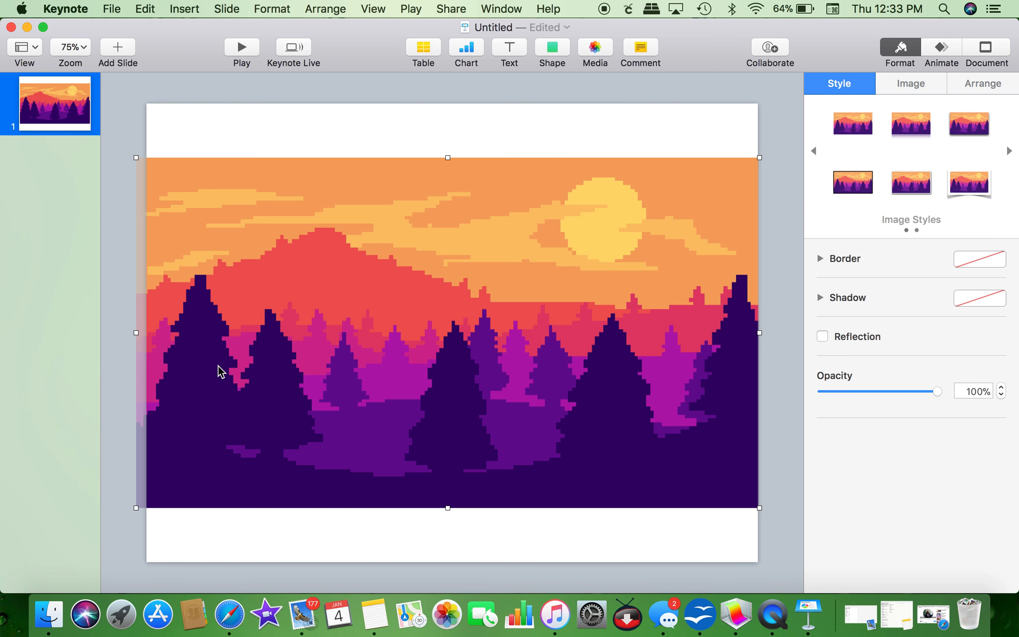
drag(136, 332, 146, 330)
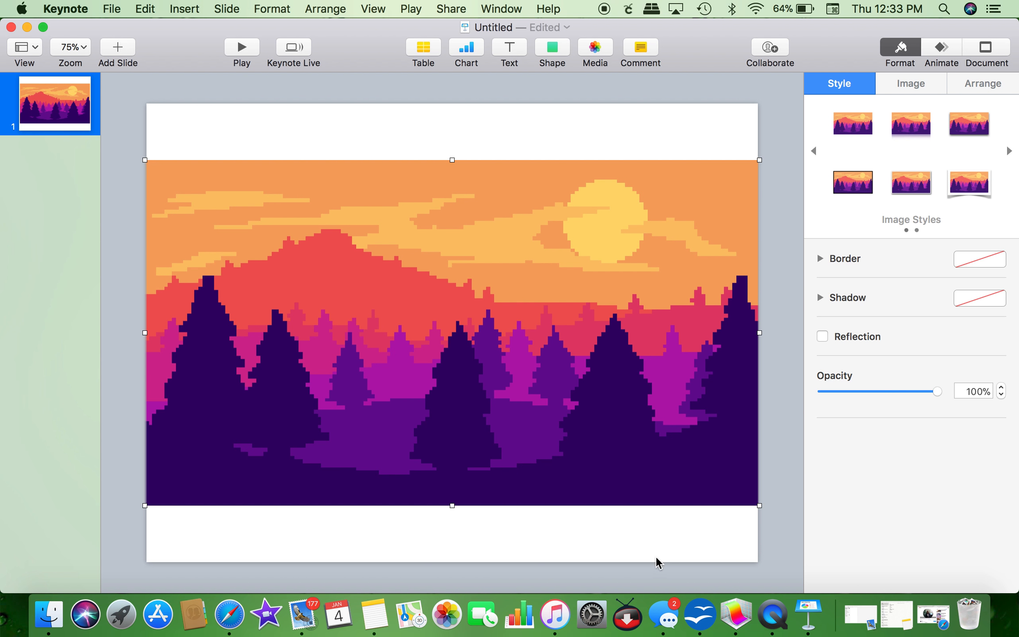
click(678, 557)
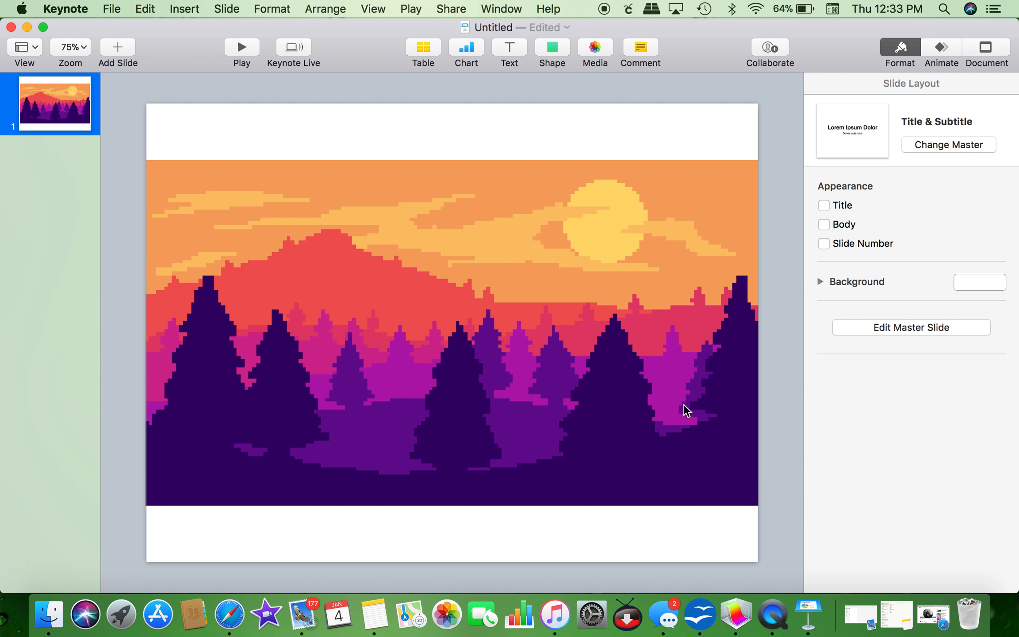
click(675, 395)
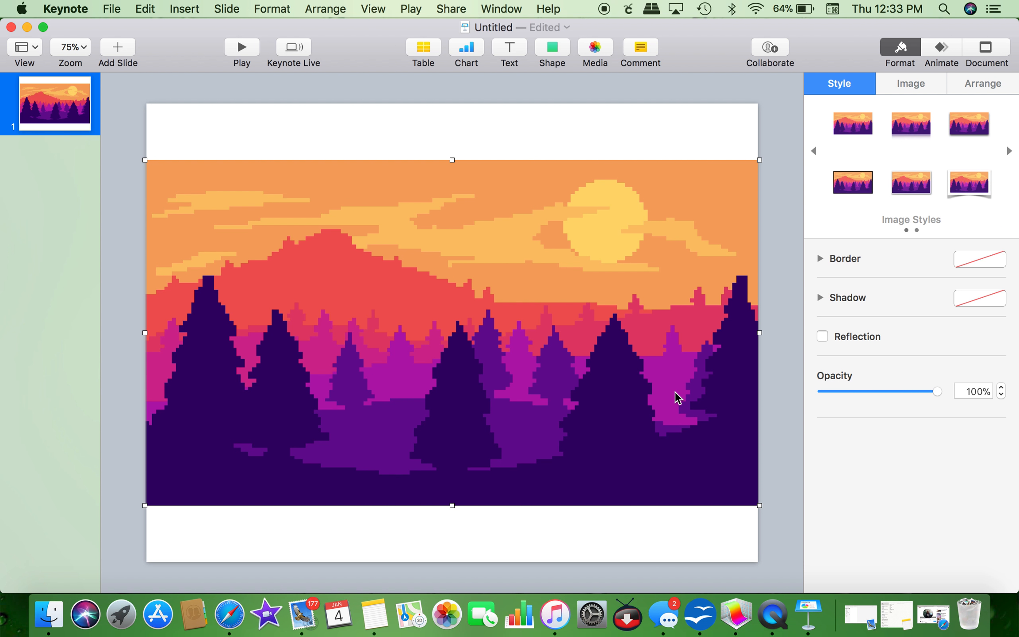
Step: Add a text box with the vlog channel title, correcting the autocorrected letter
click(505, 59)
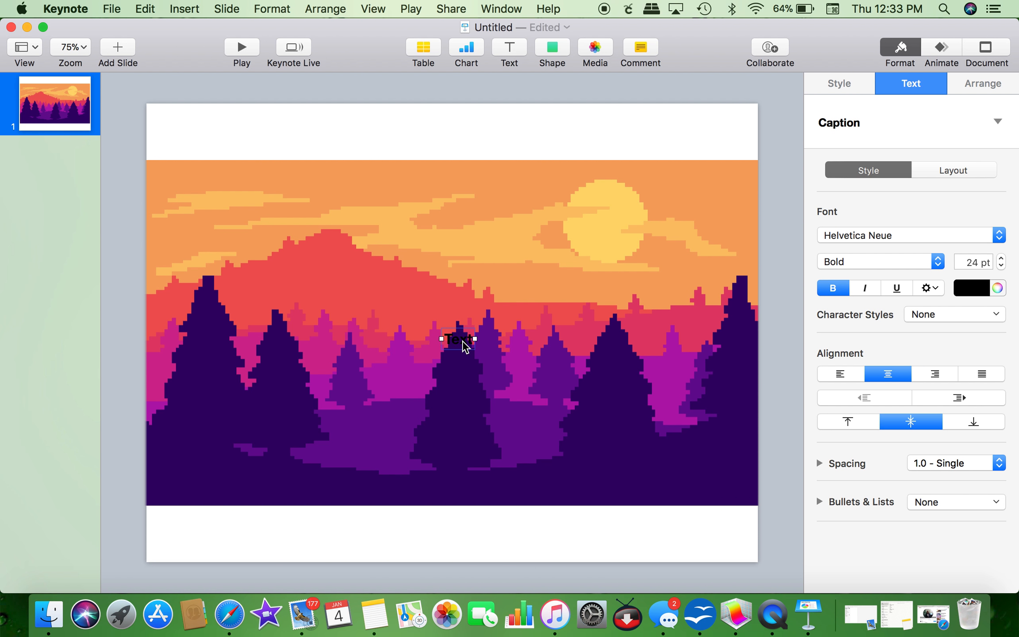
double_click(462, 346)
text(adaniel's vlogs)
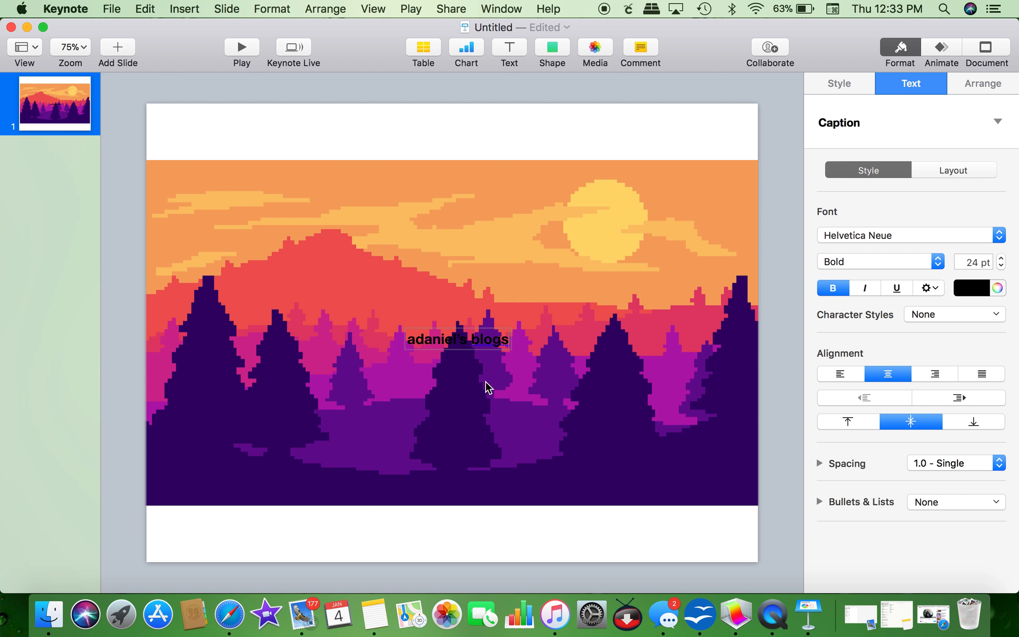
drag(479, 340, 471, 339)
text(v)
Step: Make the title text white and set its font to Mf I Love Glitter
drag(406, 339, 530, 359)
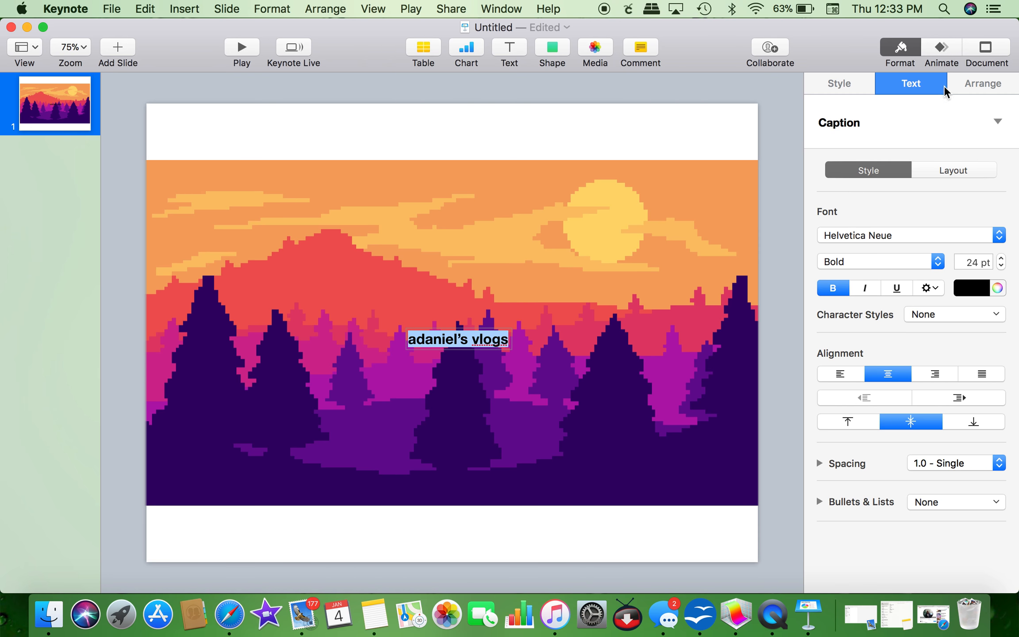
click(996, 287)
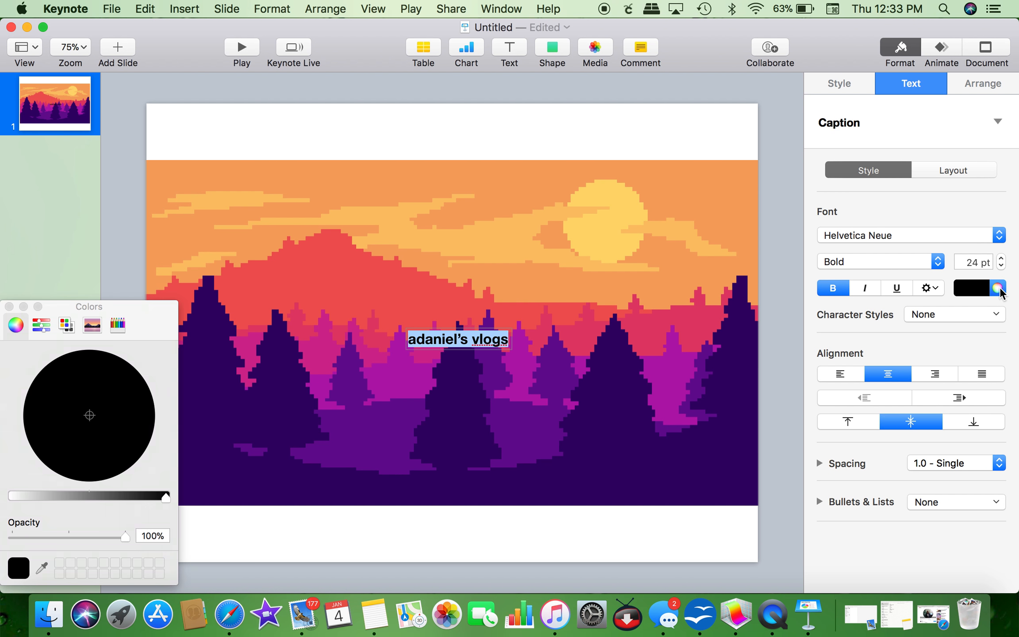
click(13, 495)
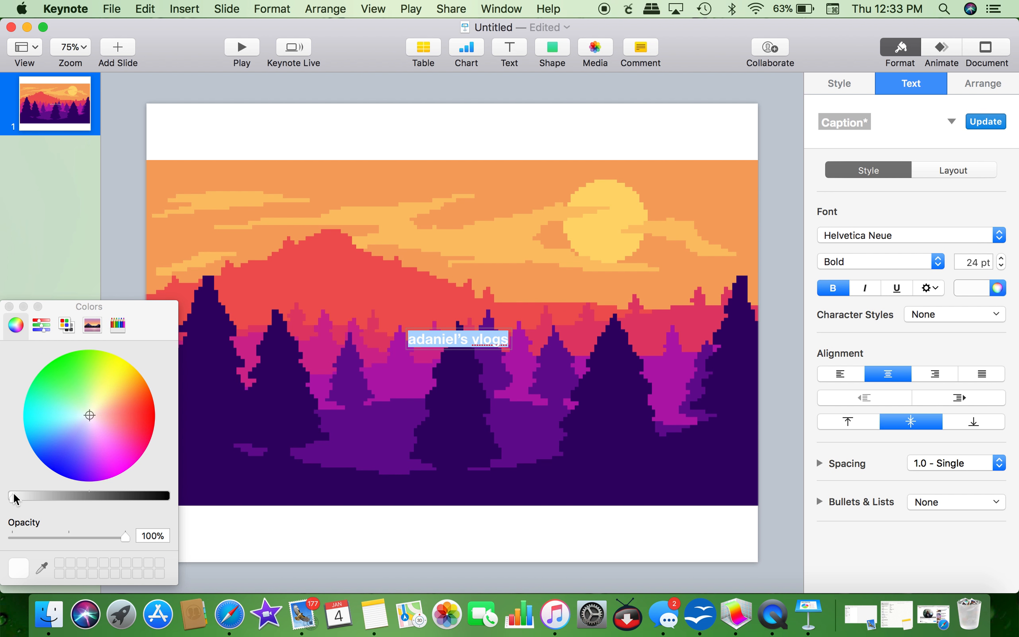
click(9, 306)
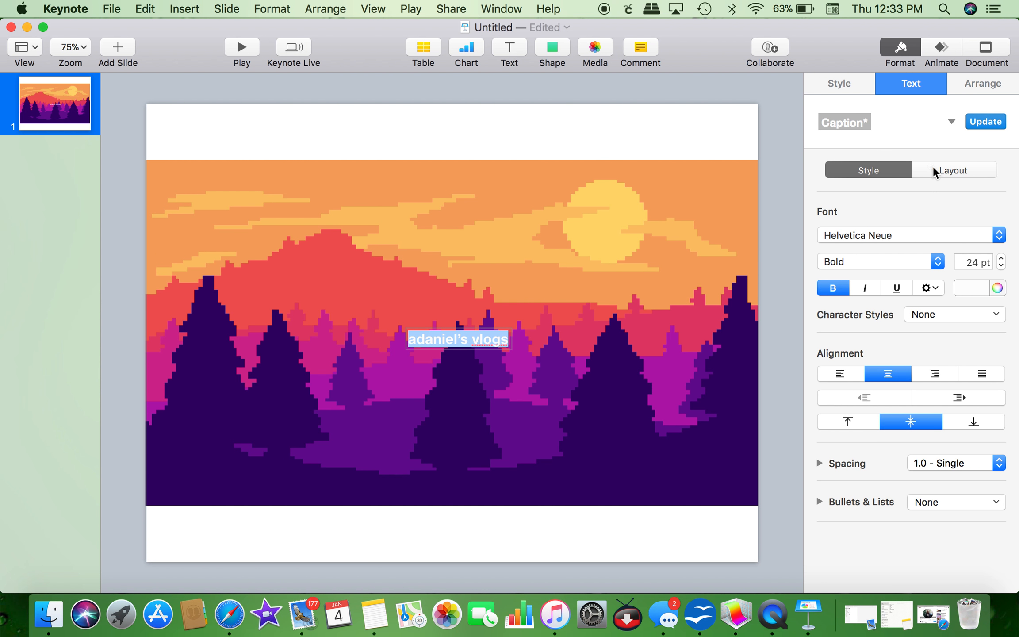
click(896, 233)
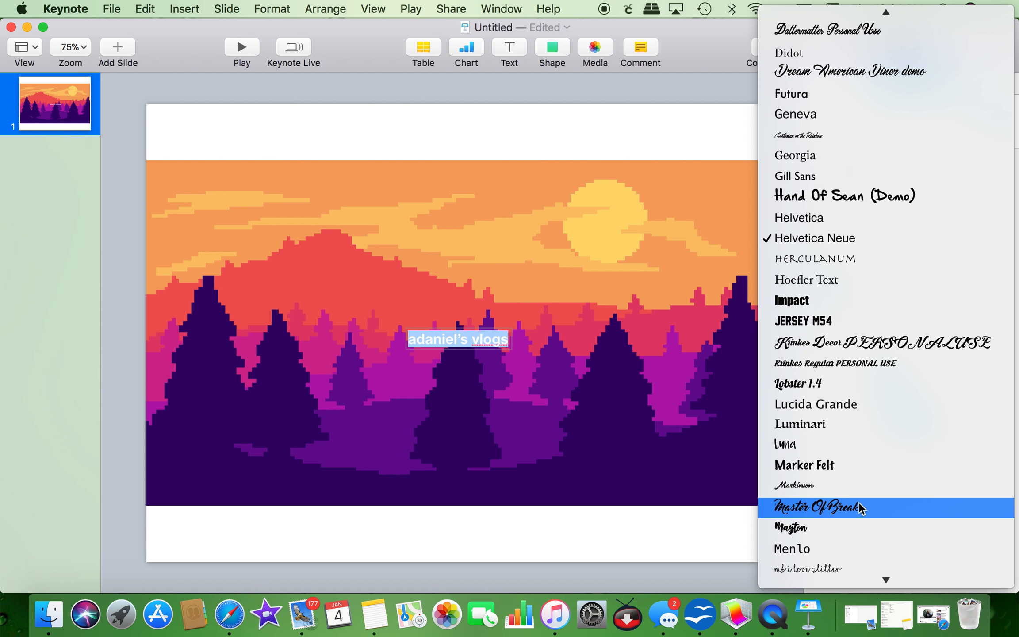
click(852, 380)
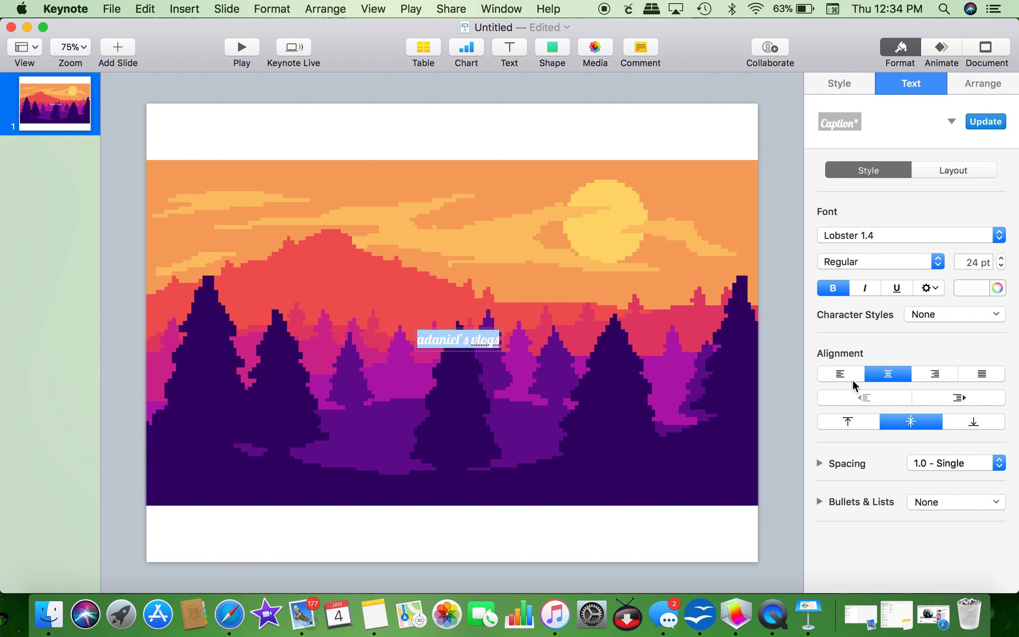
click(898, 233)
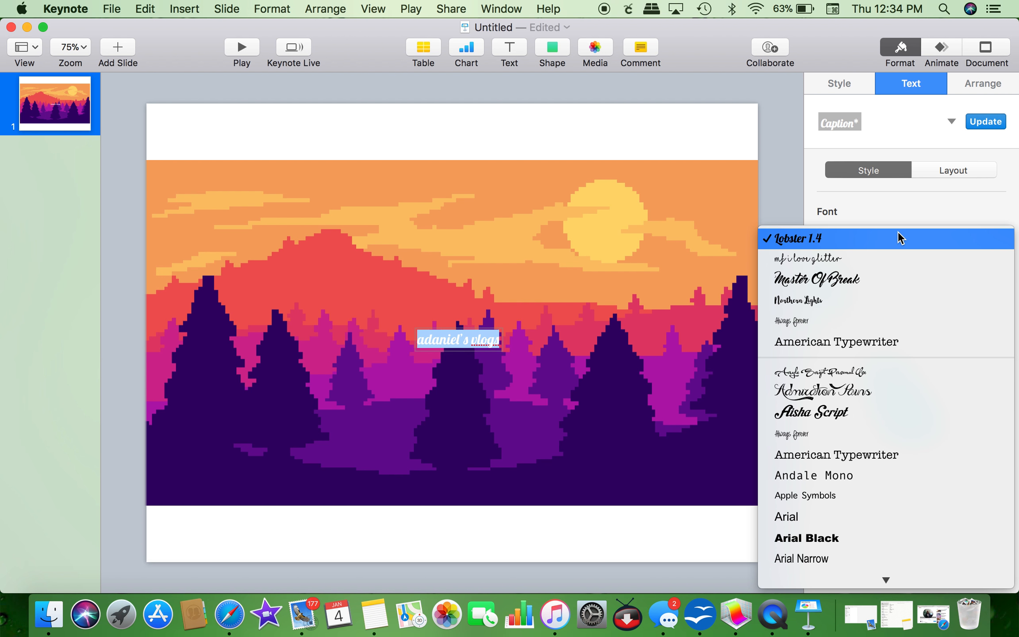
click(894, 259)
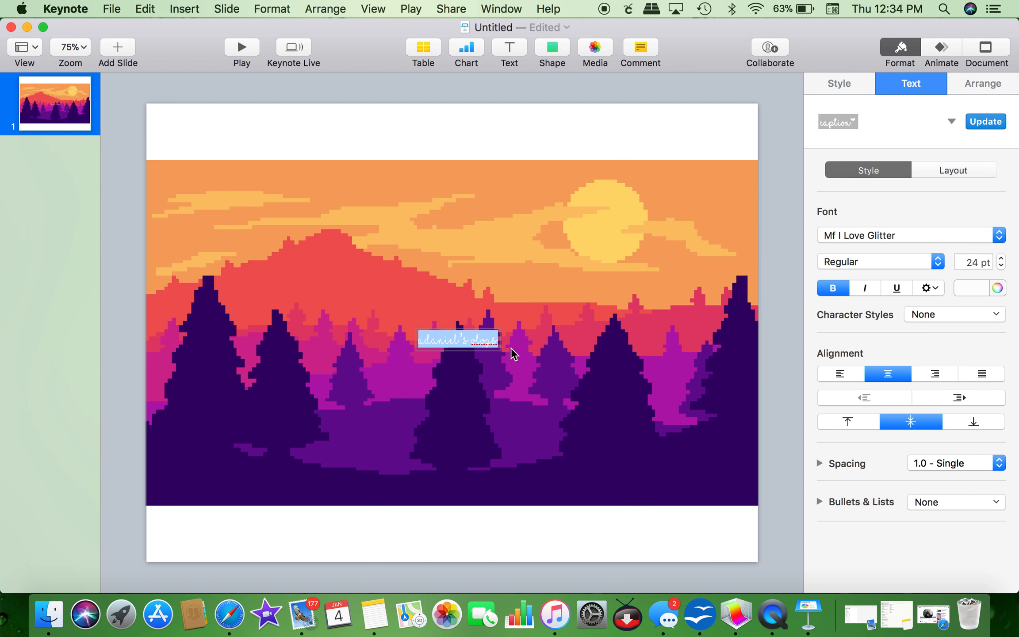
Step: Enlarge the title to 128 pt and position it across the sunset sky
drag(1002, 259, 1002, 261)
click(584, 432)
drag(570, 357, 559, 237)
click(585, 322)
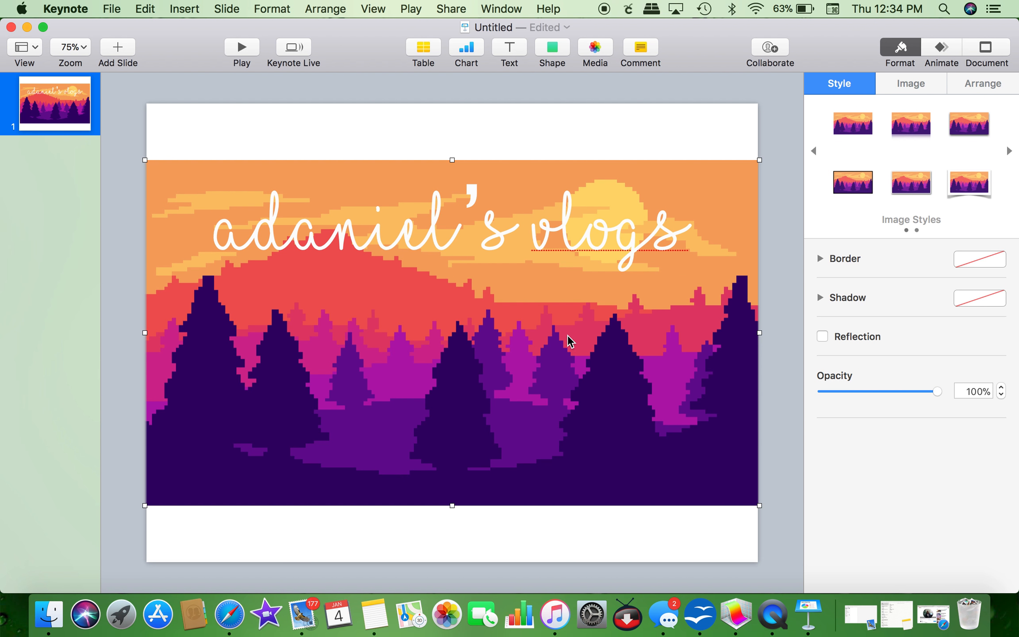
click(569, 530)
drag(539, 234, 539, 249)
click(500, 380)
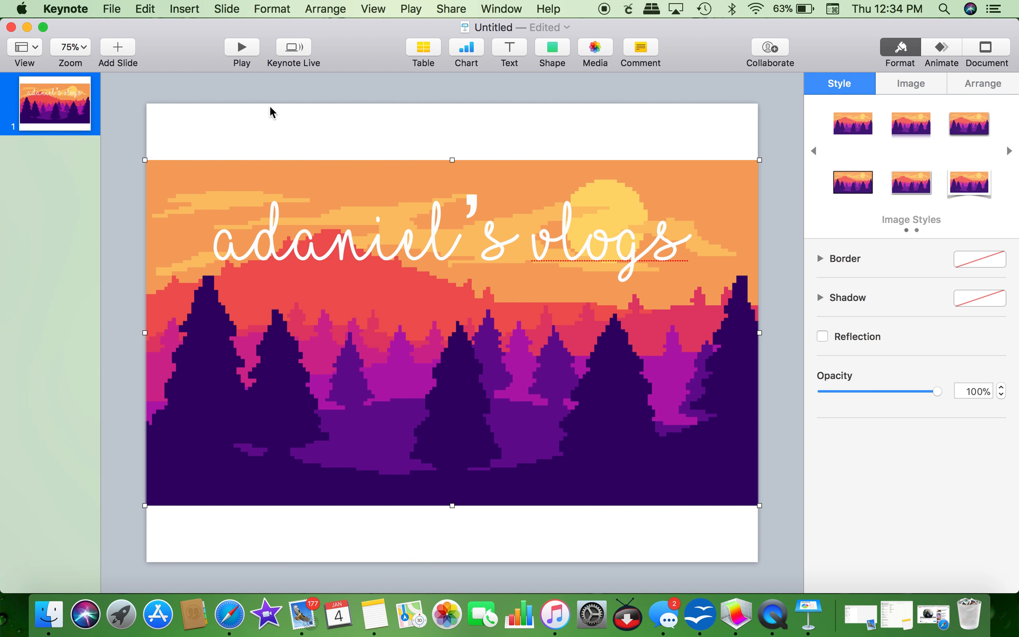
Step: Insert facebook.png and shrink it to about 106 pt
click(186, 10)
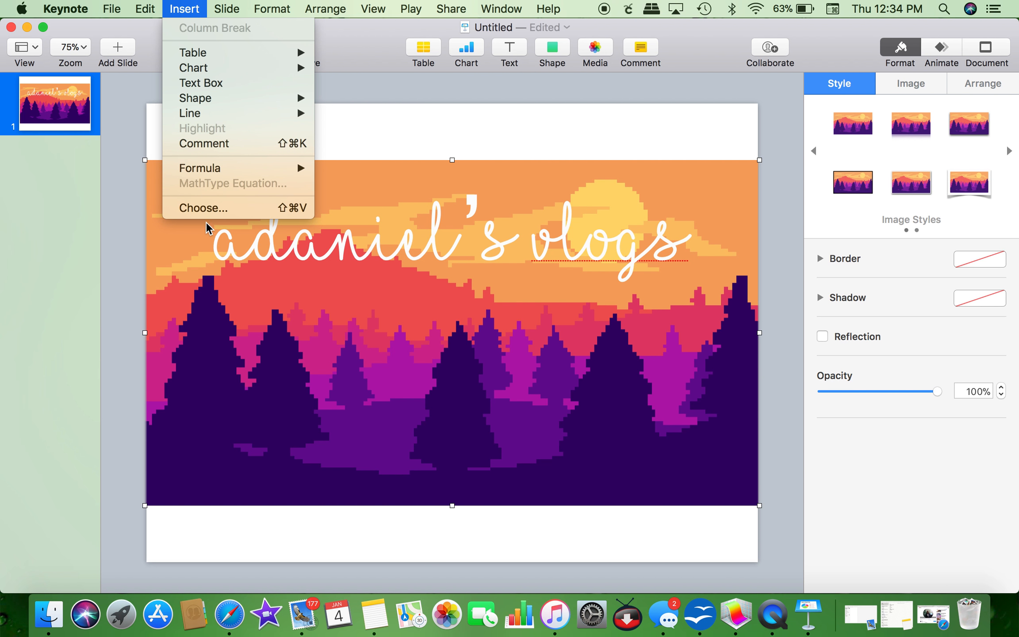
click(208, 208)
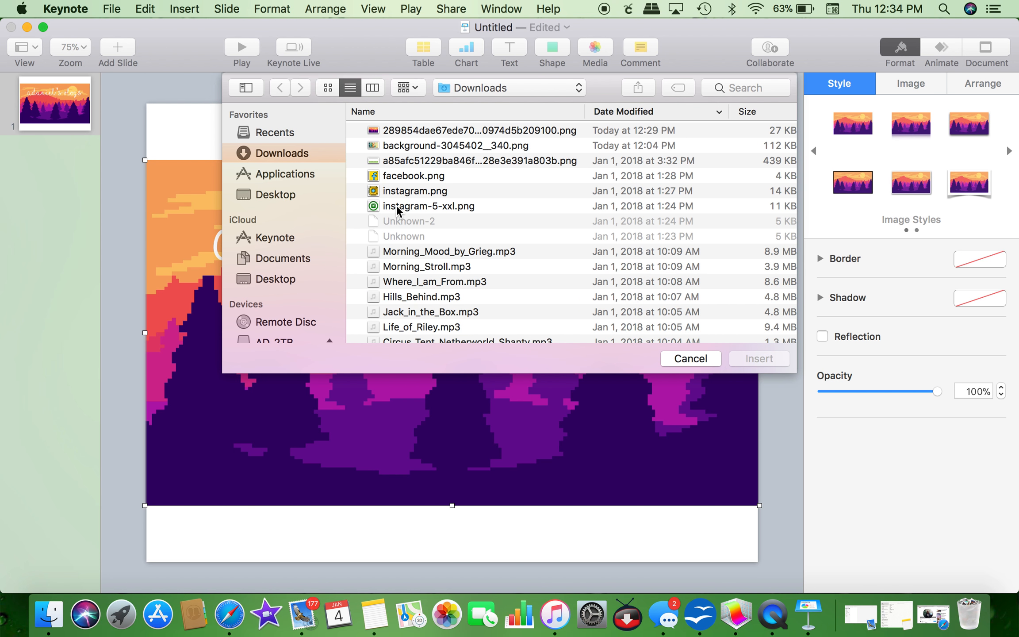
click(397, 179)
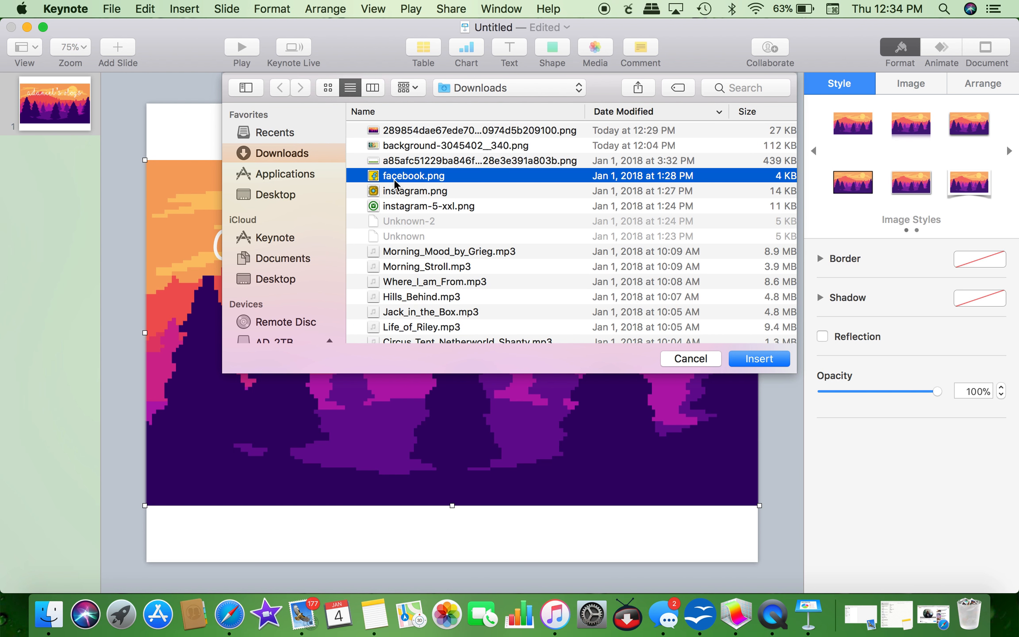
click(748, 363)
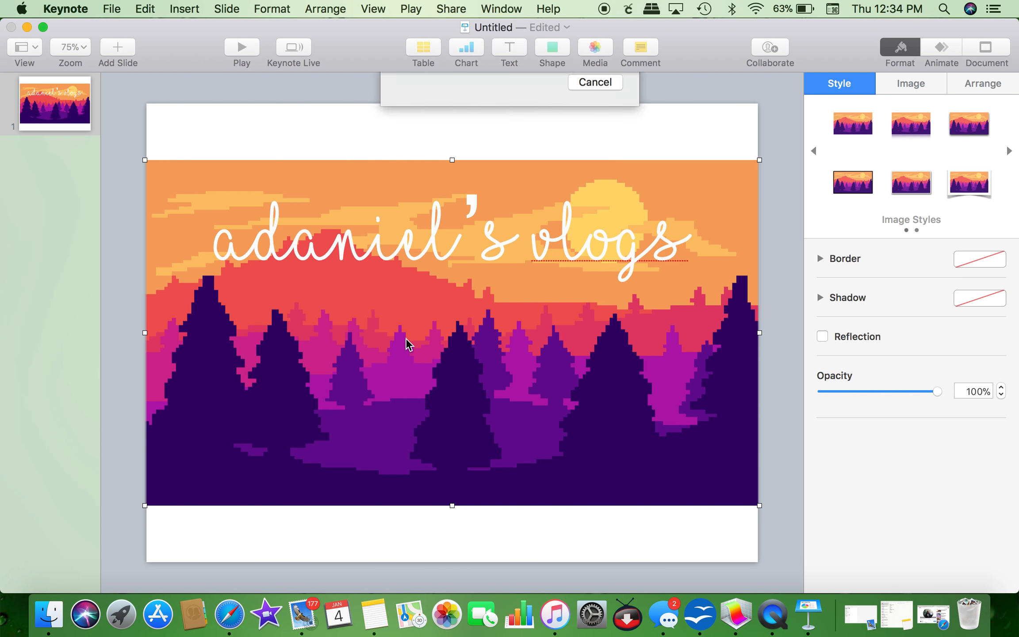
drag(383, 264, 358, 379)
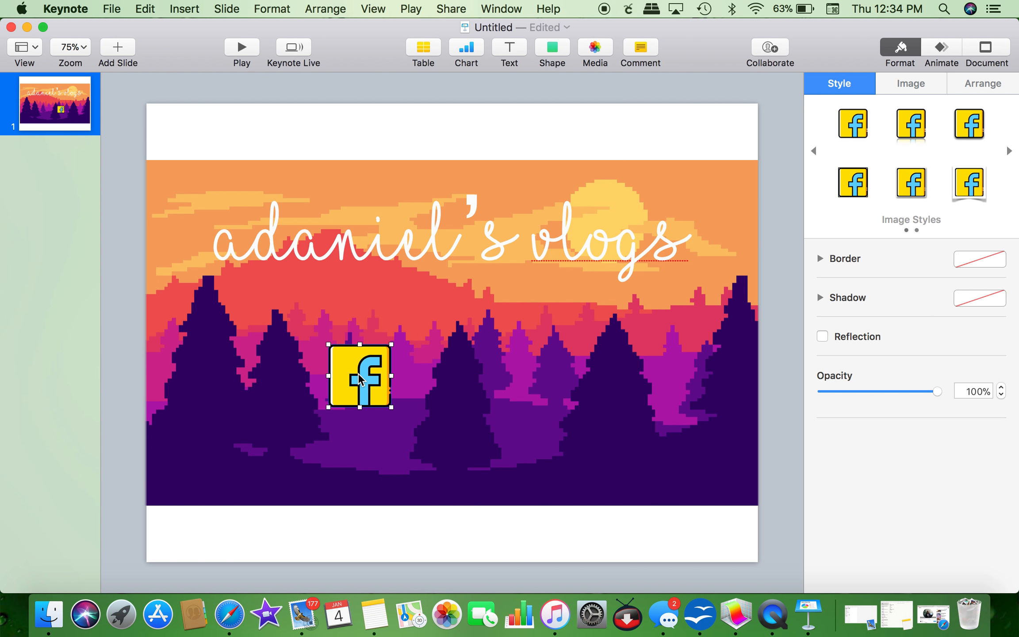
Step: Insert instagram.png onto the slide
click(179, 12)
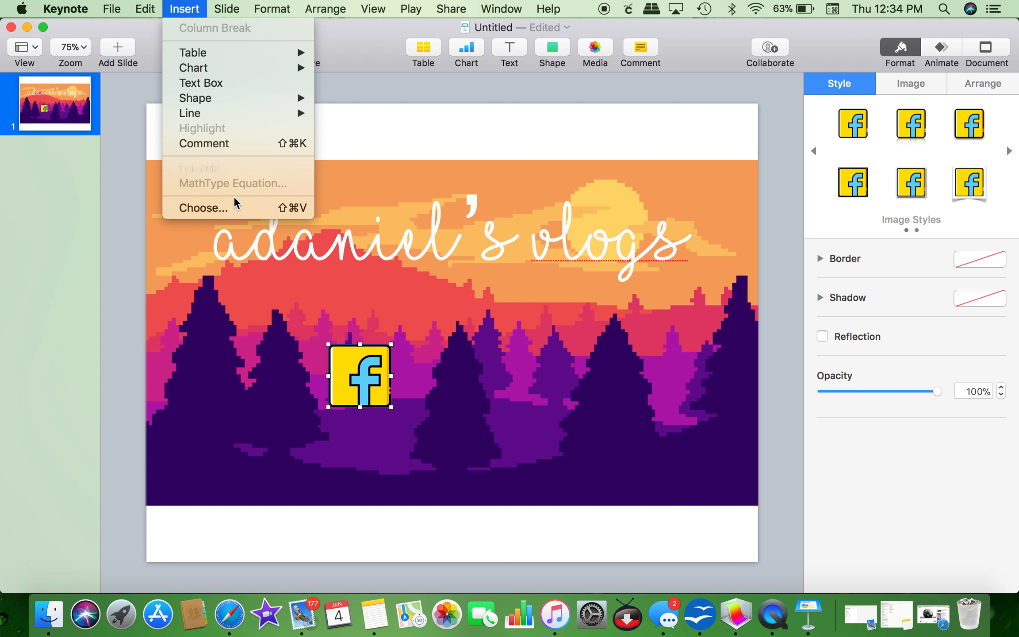
click(236, 210)
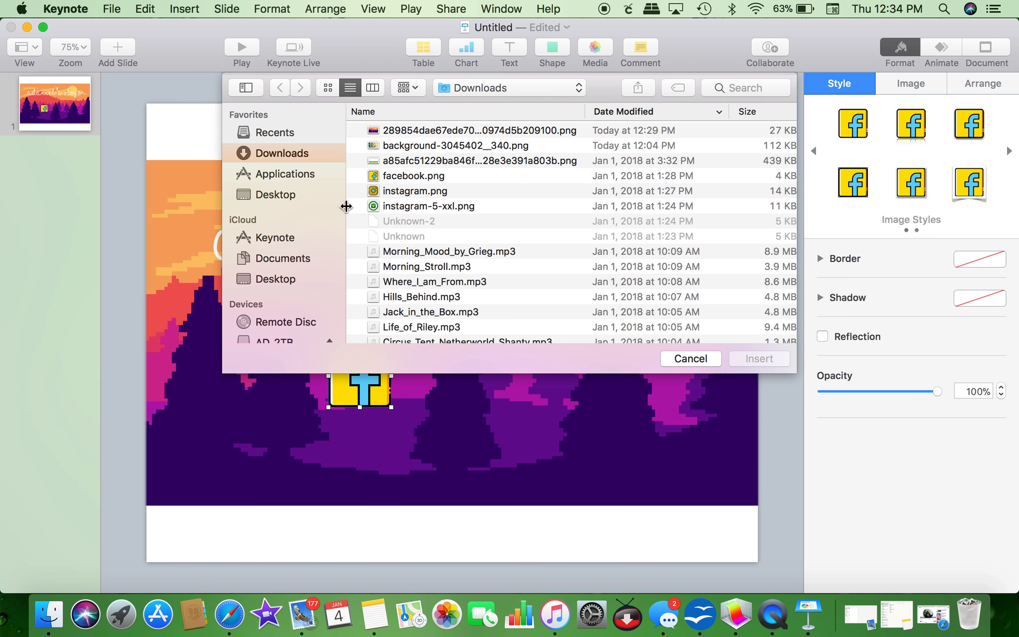
click(405, 192)
click(778, 362)
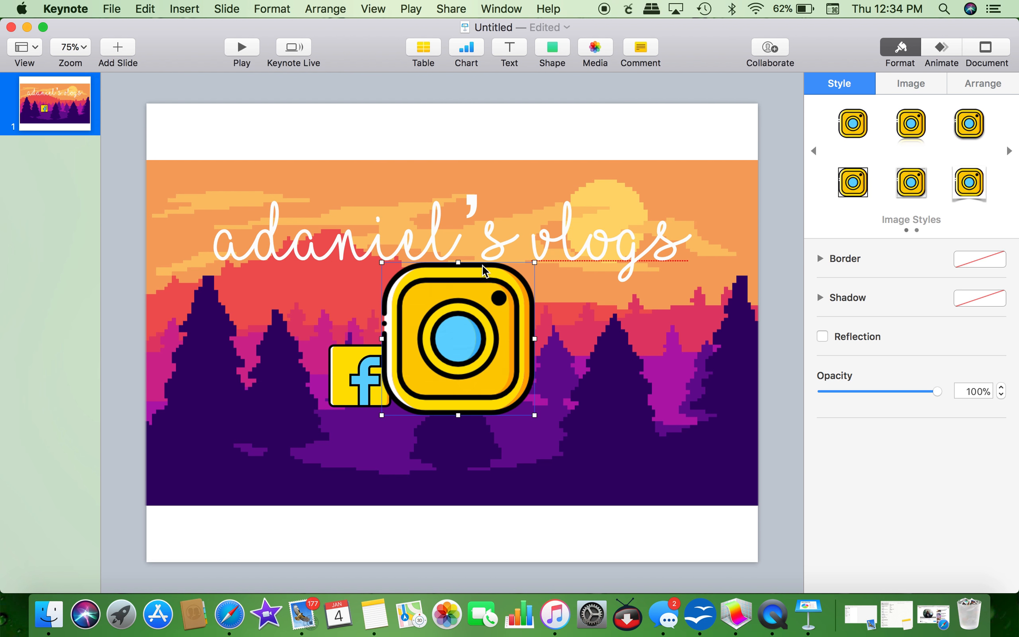
Step: Shrink and move the Instagram icon over the trees and resize Facebook to about 93 pt
drag(427, 303, 474, 308)
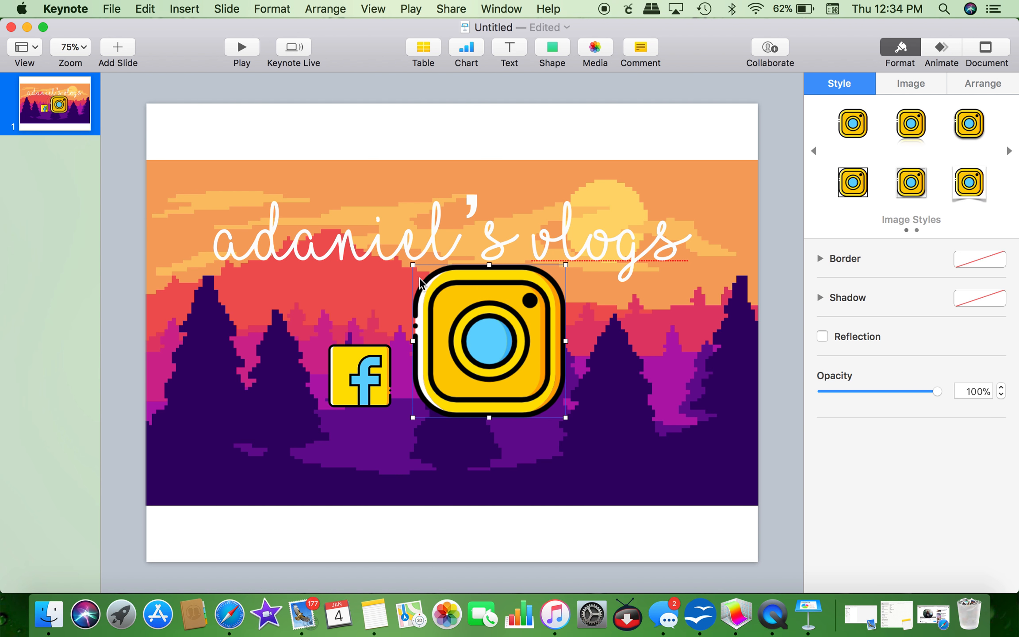
drag(413, 265, 511, 363)
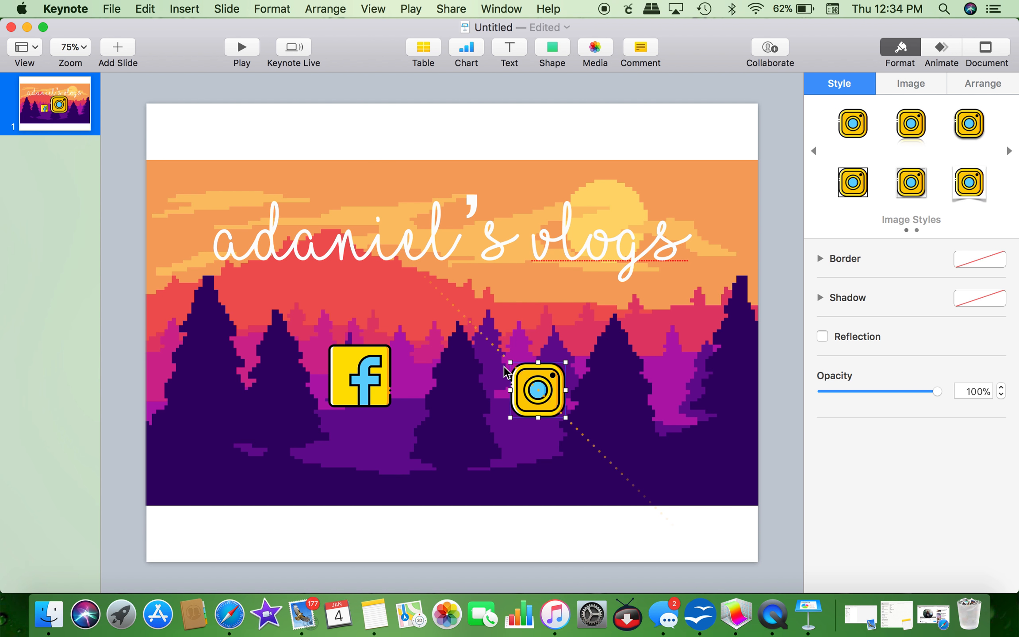
click(340, 367)
drag(340, 367, 355, 382)
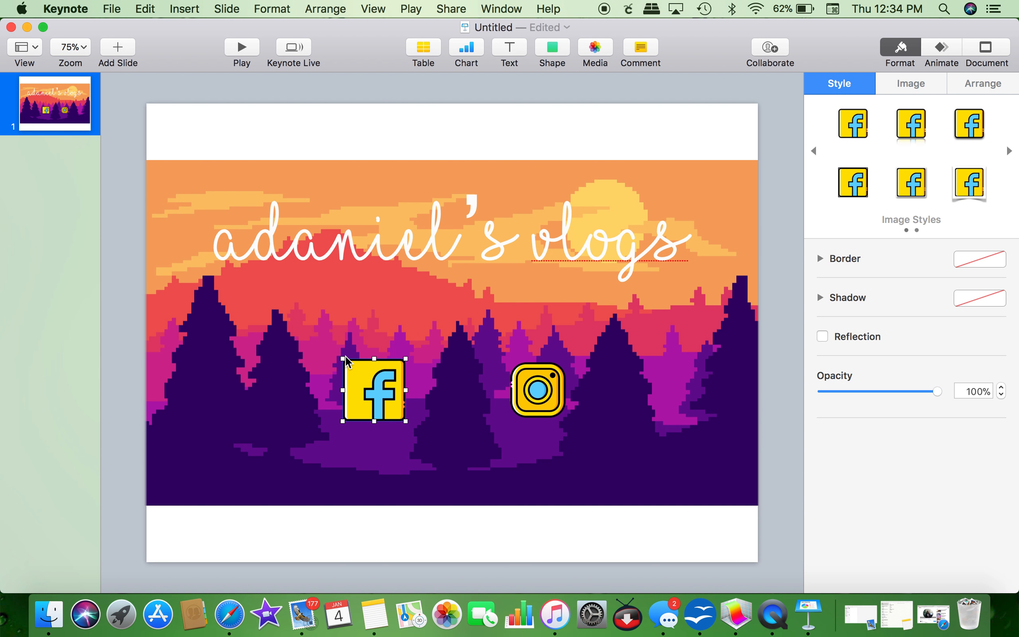
mouse_move(345, 365)
mouse_down()
mouse_move(332, 345)
mouse_move(351, 367)
mouse_up()
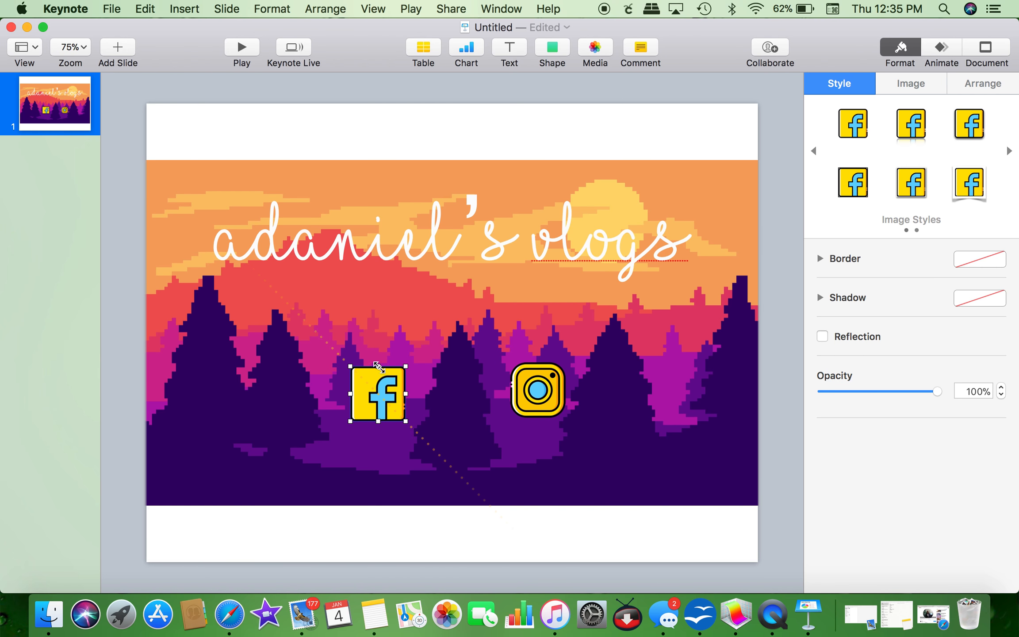
click(530, 396)
mouse_move(530, 396)
mouse_down()
mouse_move(416, 398)
mouse_move(528, 393)
mouse_up()
Step: Line up the Facebook and Instagram icons side by side below the title
click(384, 398)
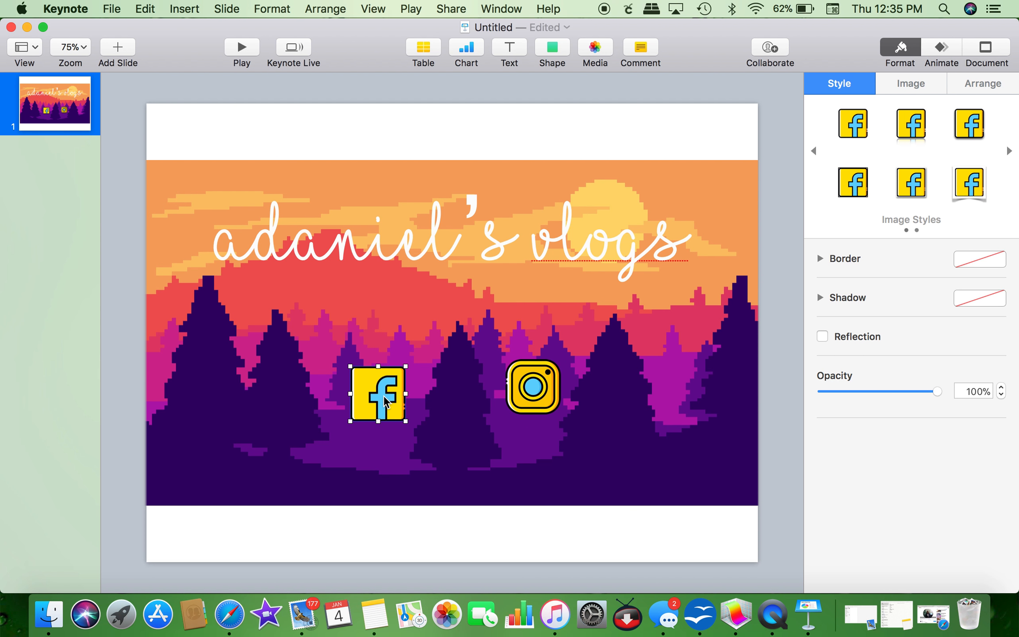
drag(384, 400, 353, 386)
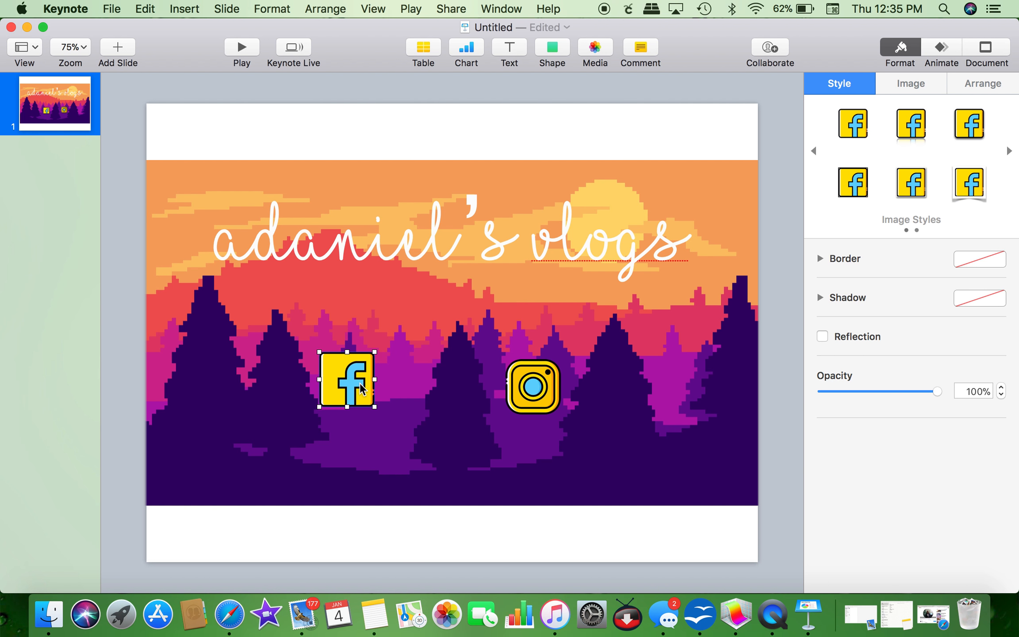
drag(529, 394, 523, 385)
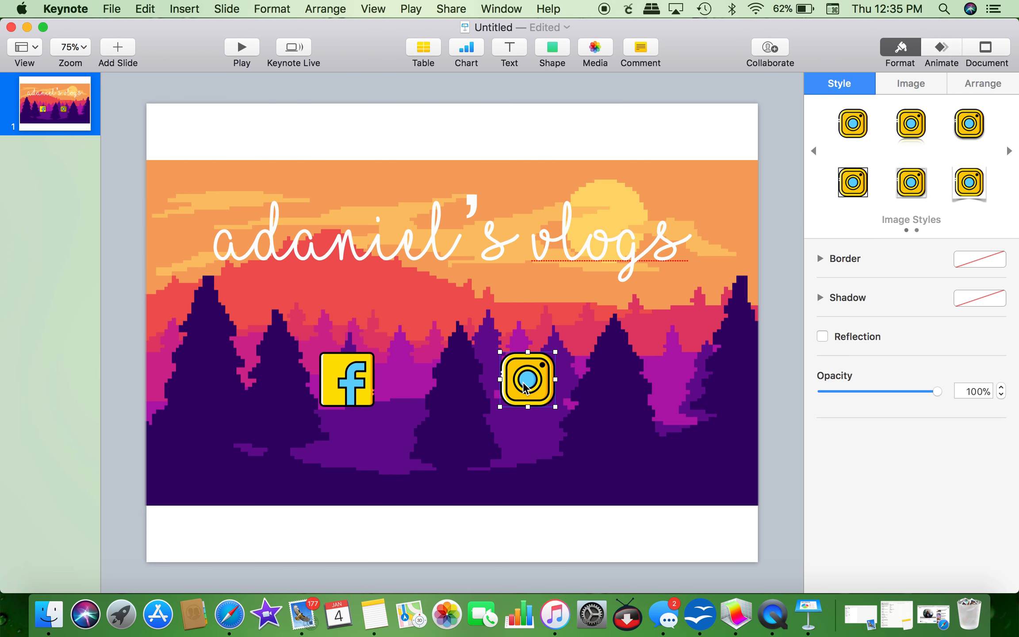
drag(360, 396, 322, 381)
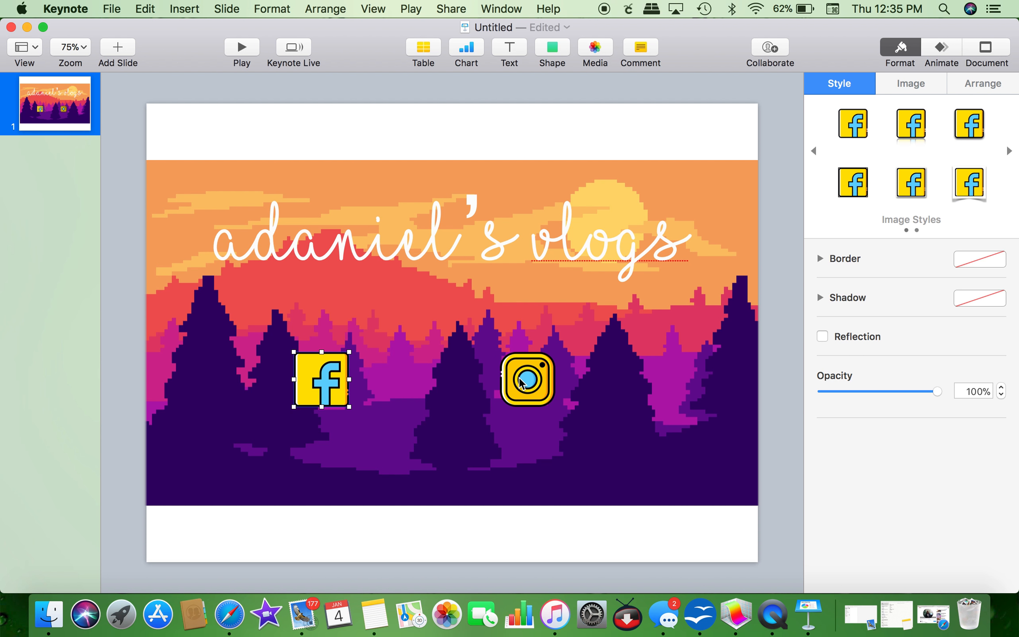
drag(526, 382, 511, 379)
Step: Adjust the Instagram image mask, undo stray moves, and nudge it about 20 px left
double_click(517, 381)
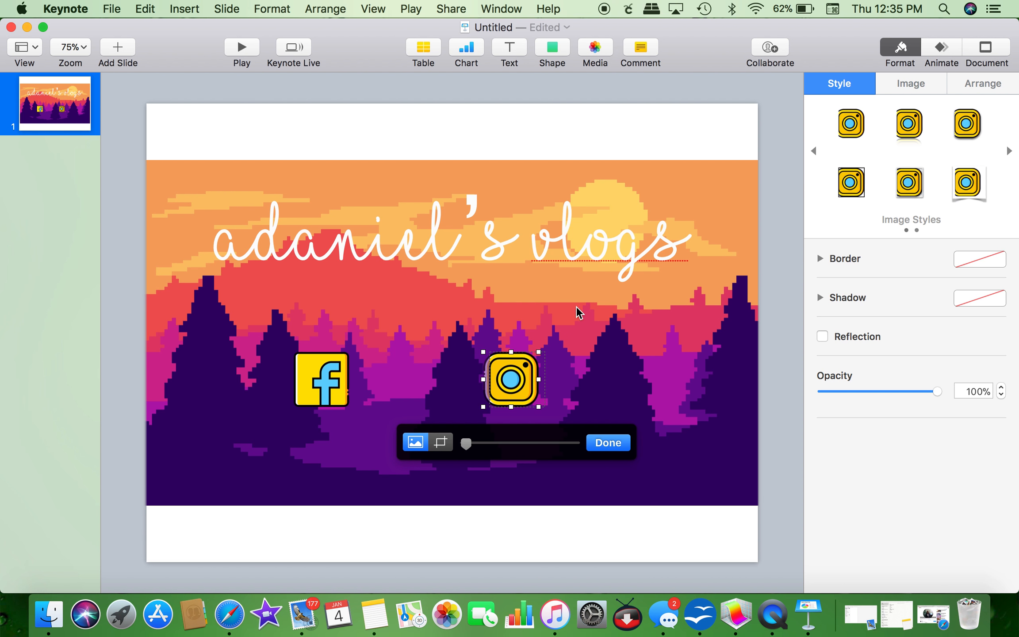
click(609, 348)
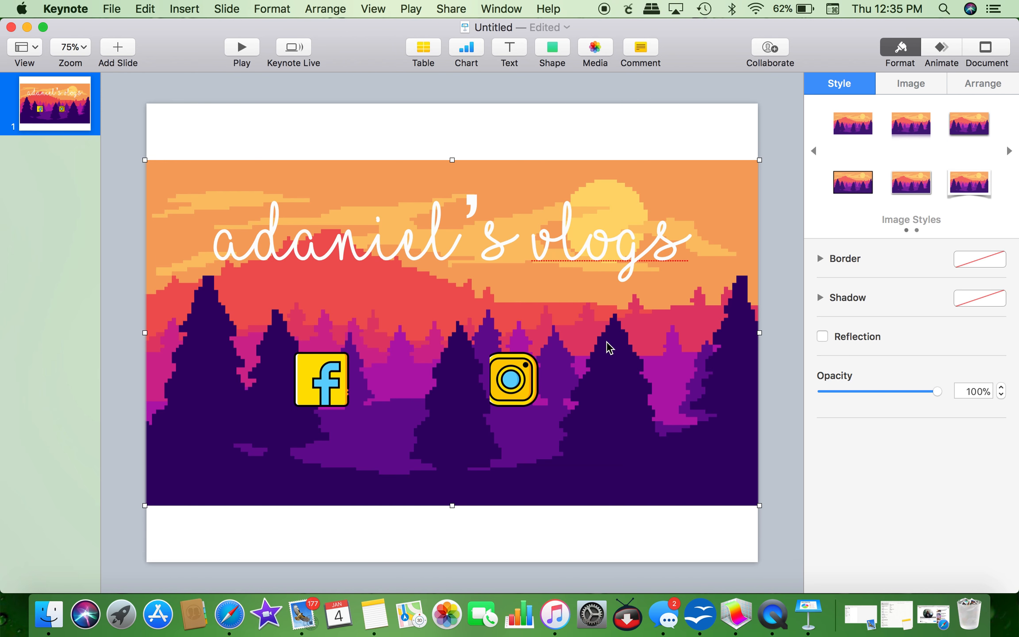
mouse_move(513, 377)
mouse_down()
mouse_move(523, 378)
mouse_move(517, 393)
mouse_move(507, 373)
mouse_up()
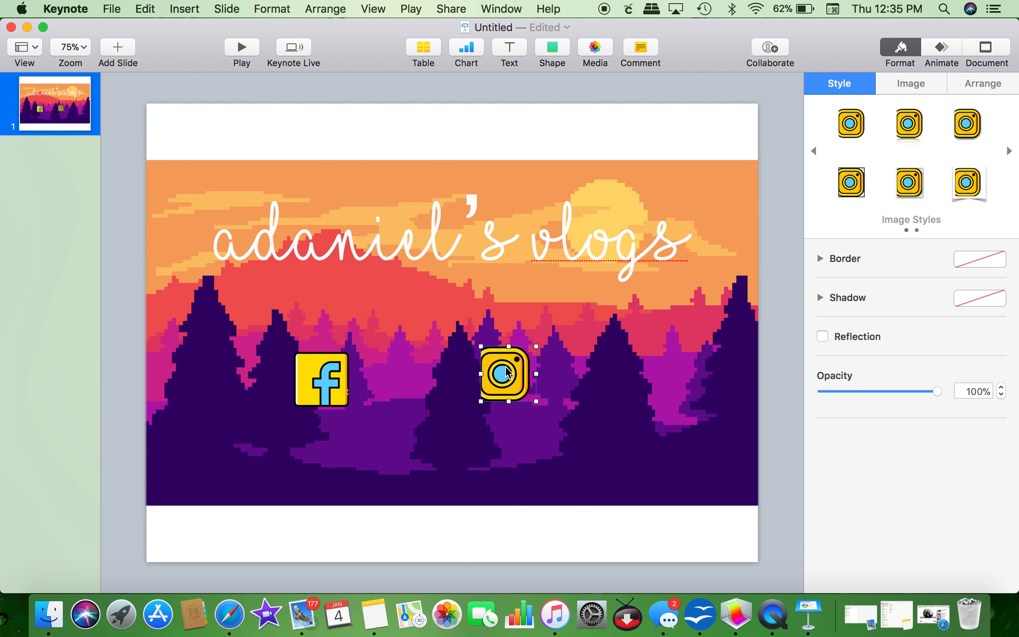
key(super+z)
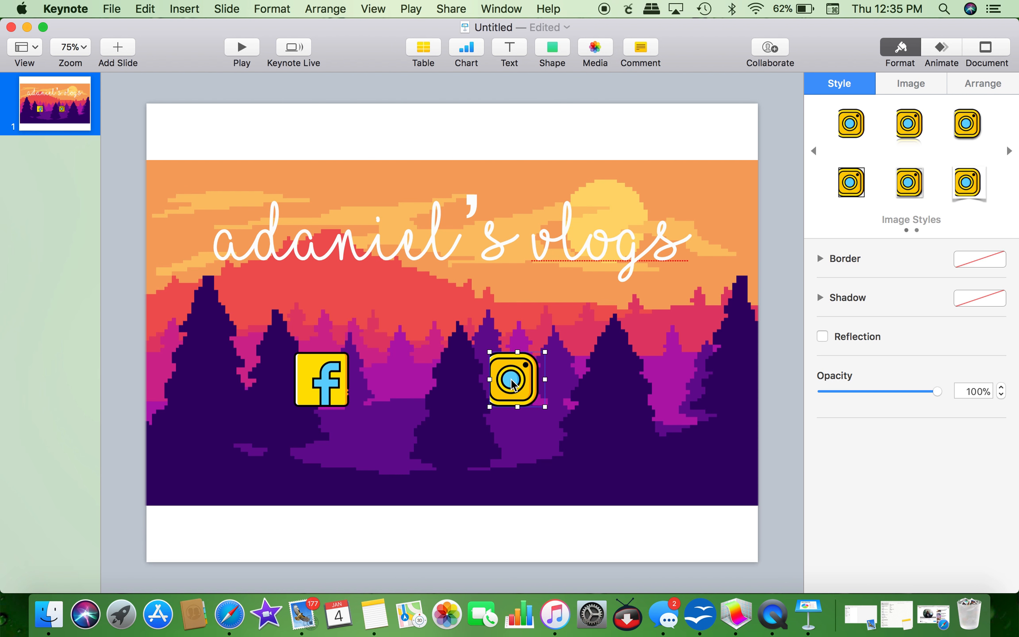
key(super+z)
click(584, 380)
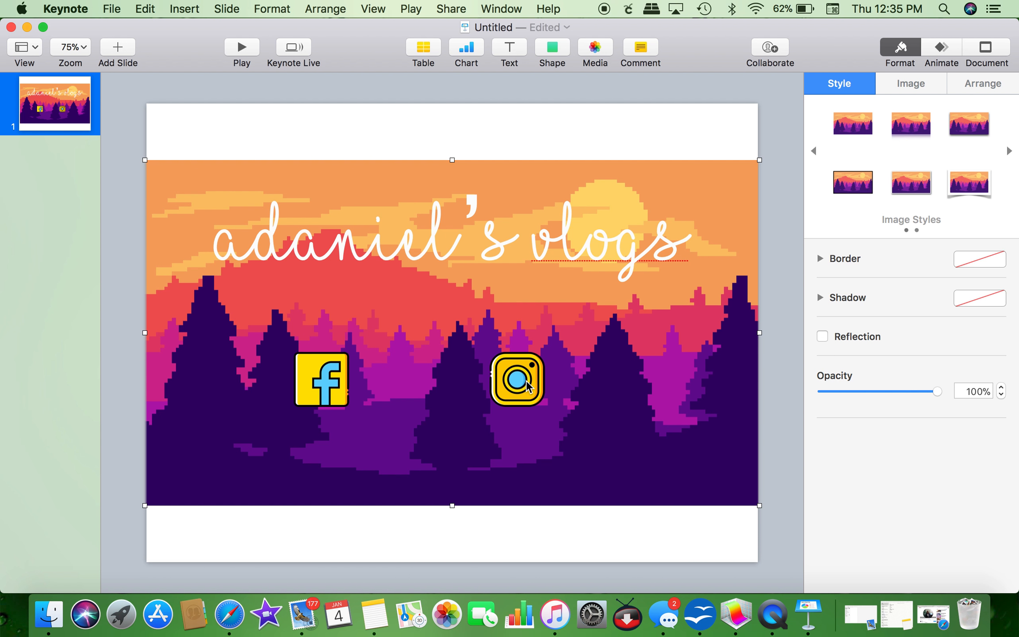
drag(528, 386, 521, 387)
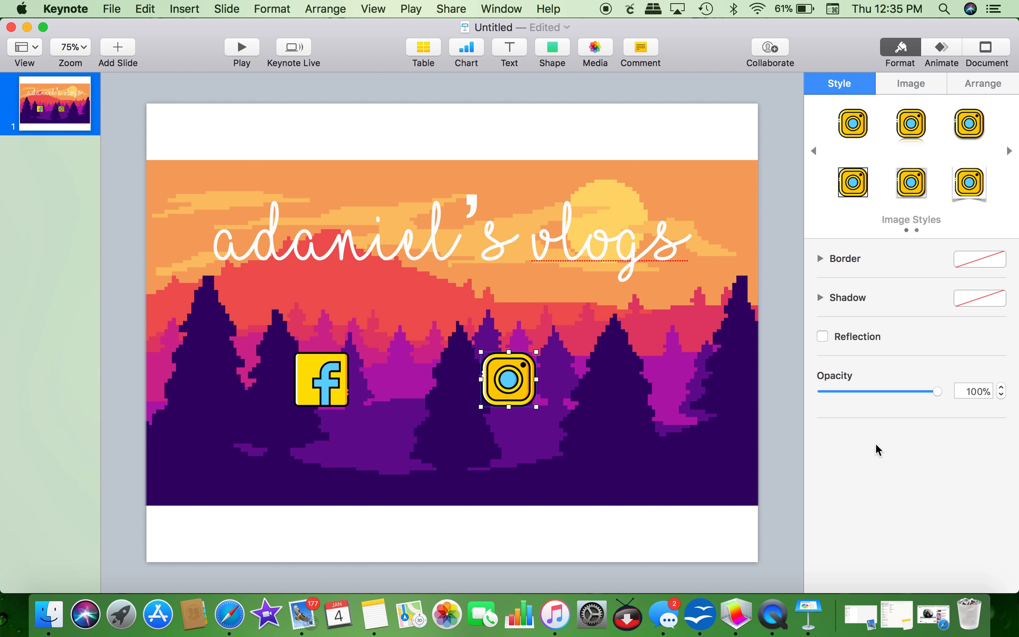
Step: Add a caption with the creator's full name and make its text white
click(507, 48)
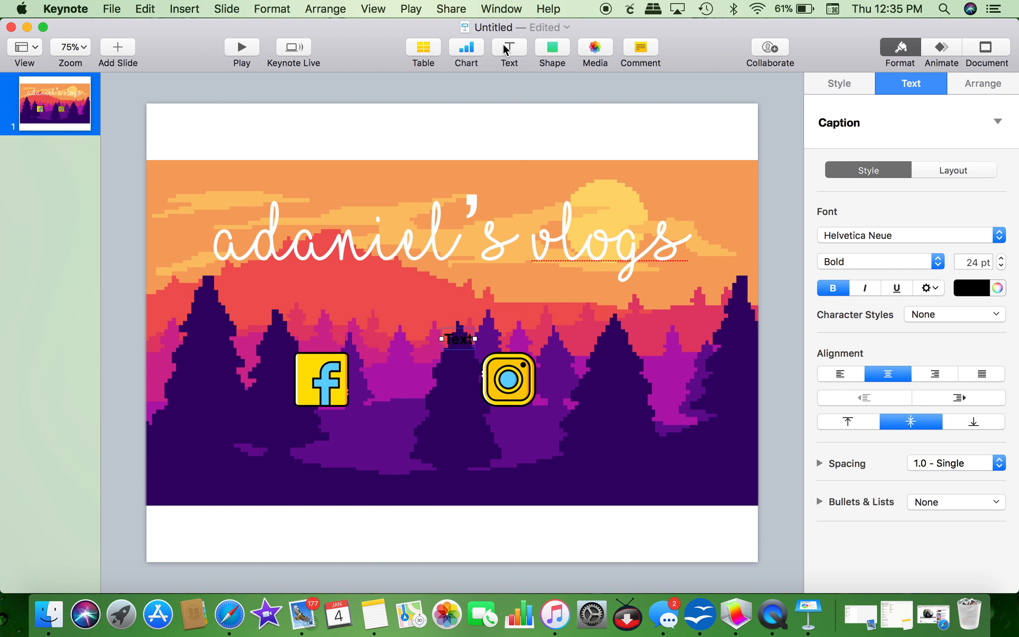
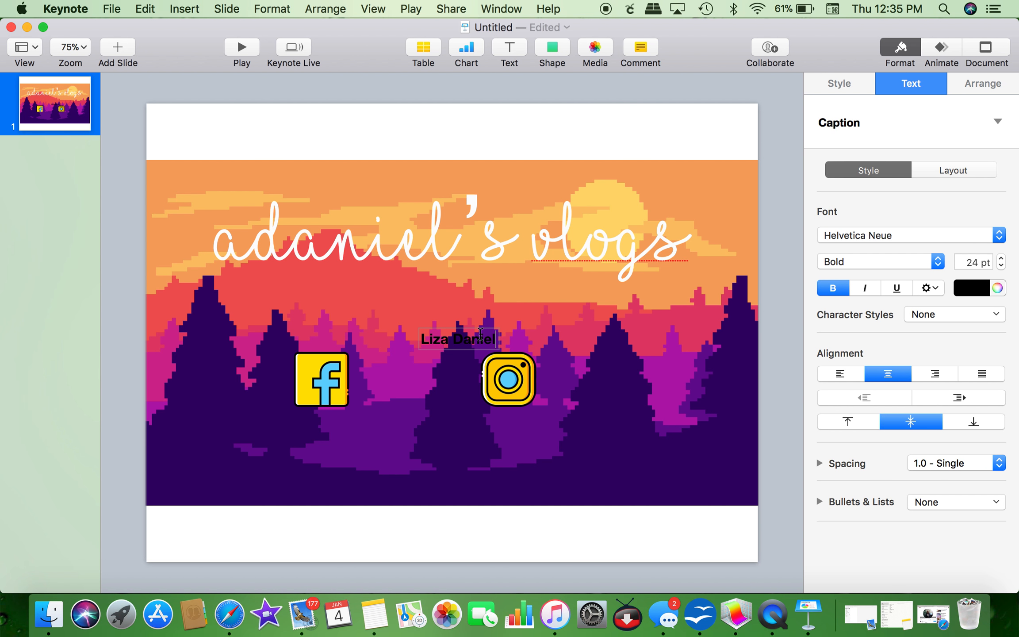
drag(420, 337, 509, 339)
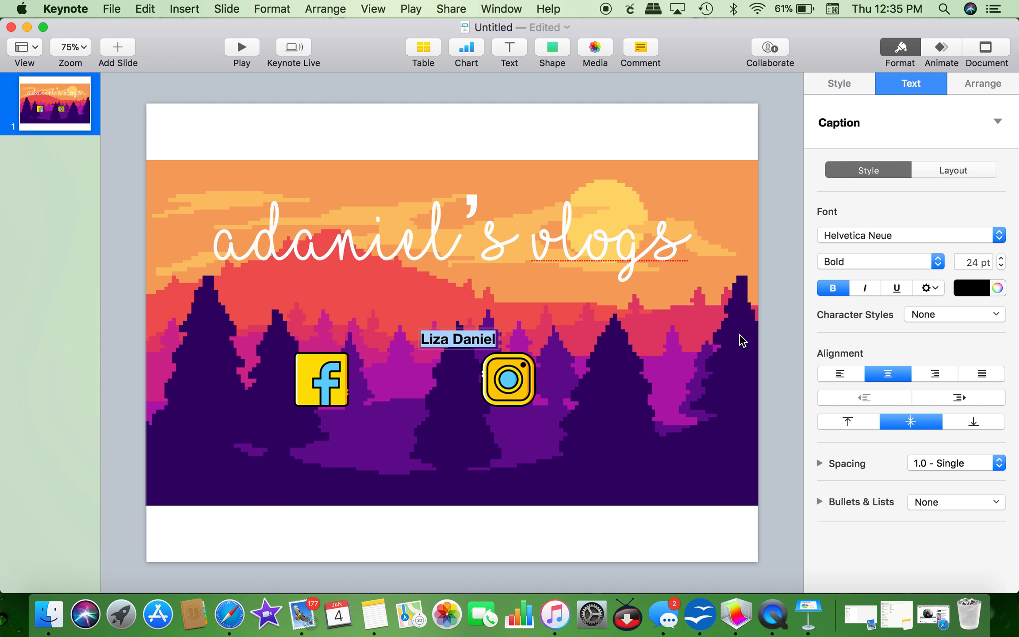
click(992, 288)
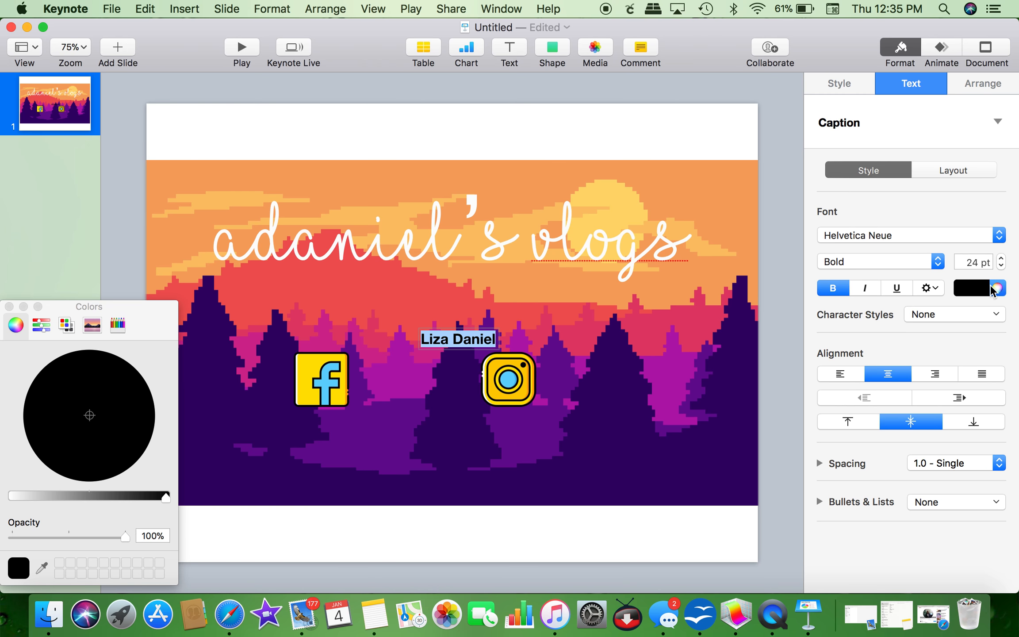
click(15, 496)
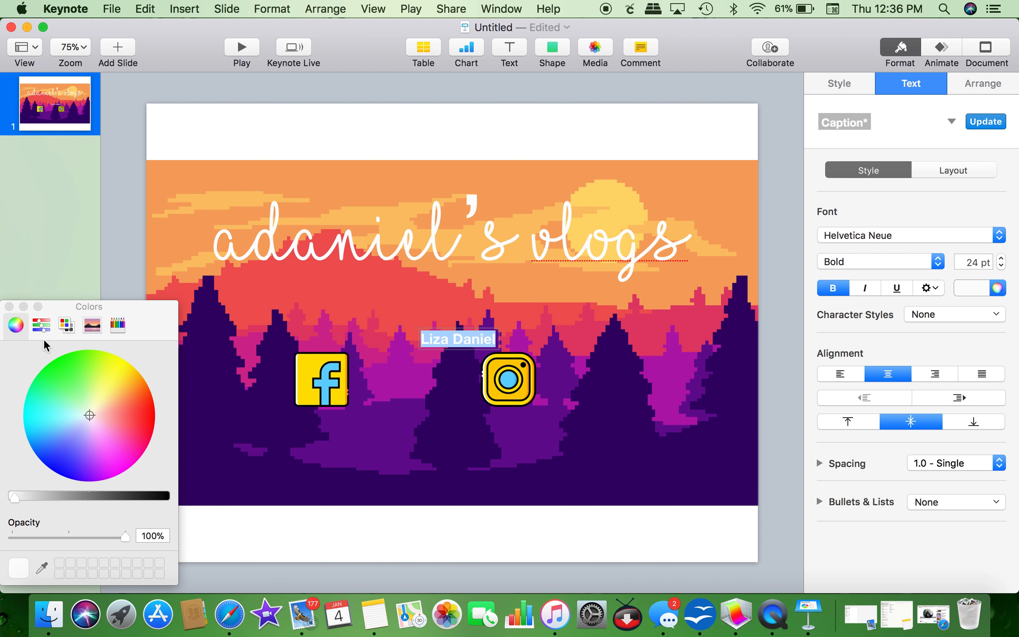
click(8, 306)
click(450, 386)
Step: Move the name caption beside the Facebook icon
drag(460, 338, 409, 378)
click(409, 378)
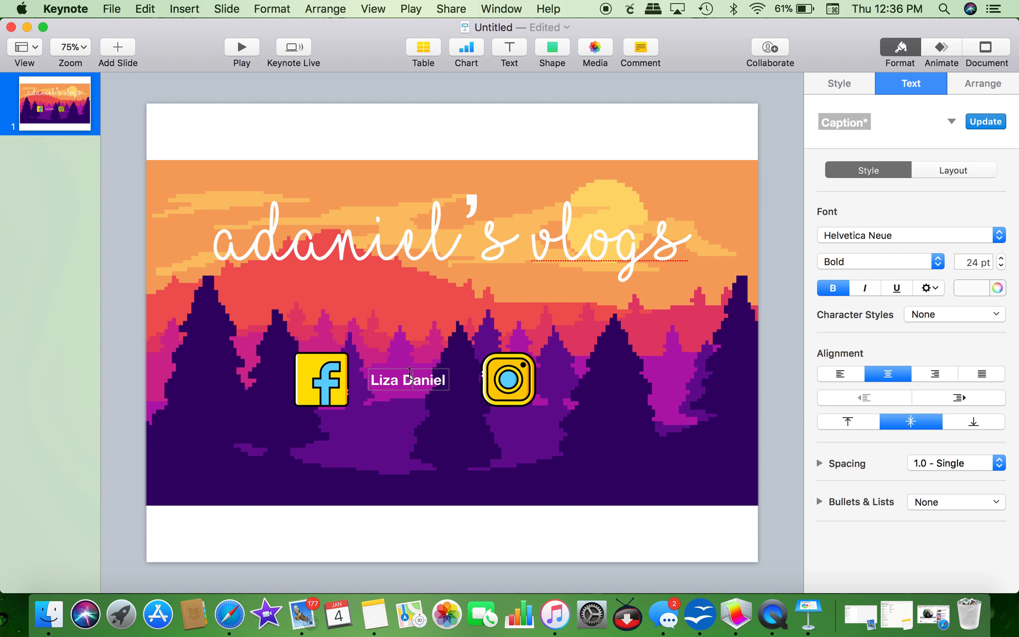
click(424, 410)
click(422, 381)
Step: Duplicate the caption beside the Instagram icon and replace its text with the Instagram username
key(super+c)
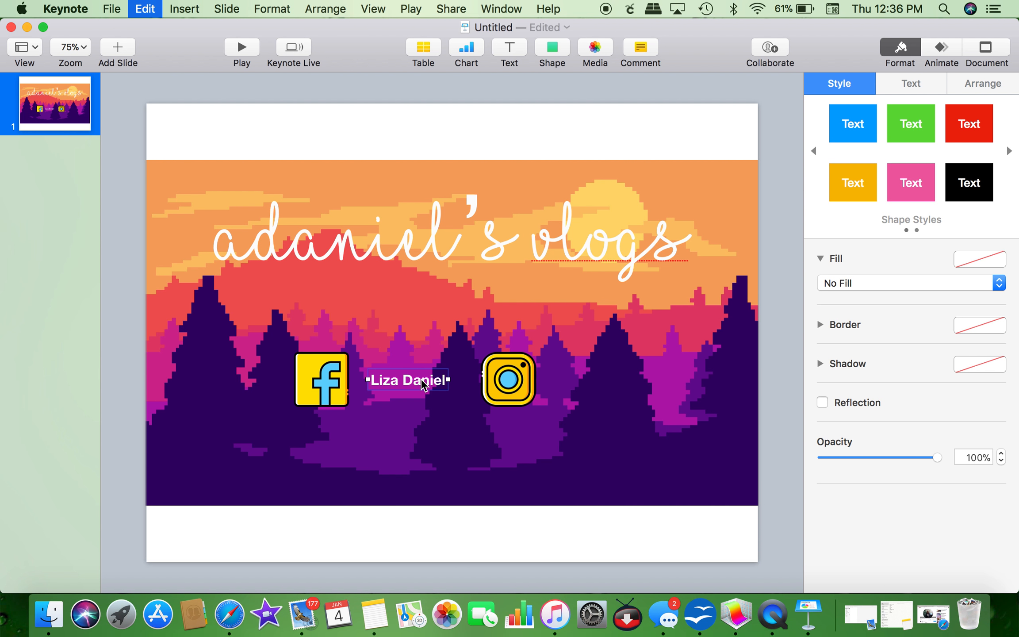
key(super+v)
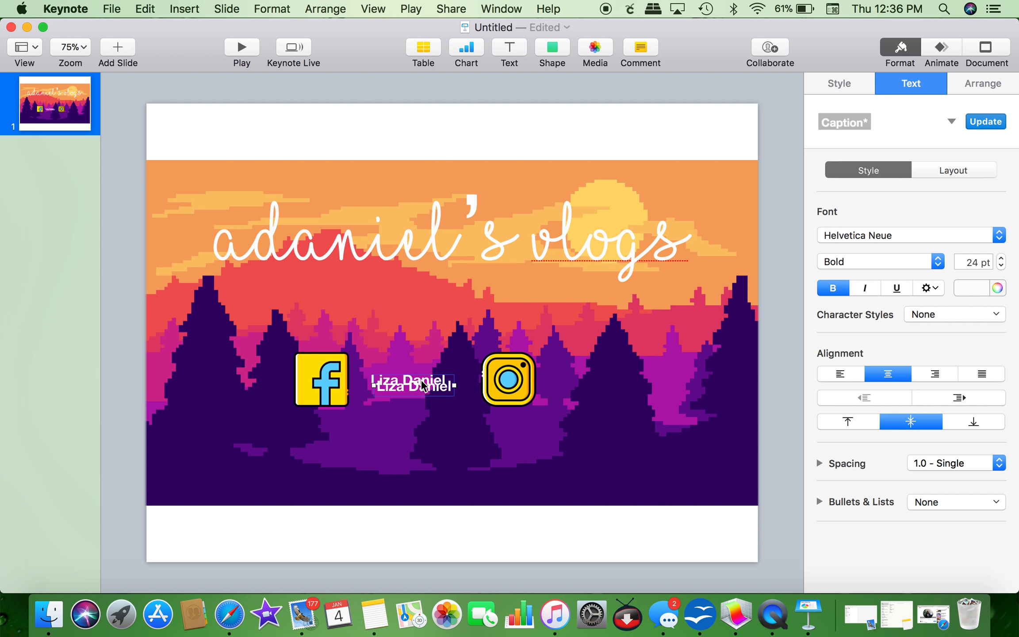
drag(421, 379, 634, 387)
double_click(596, 381)
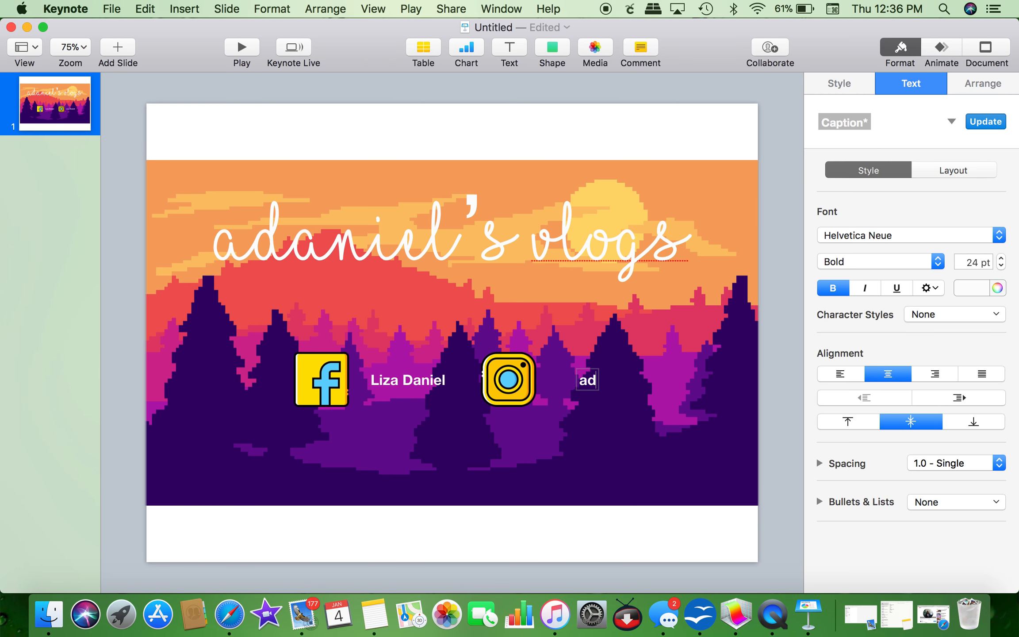
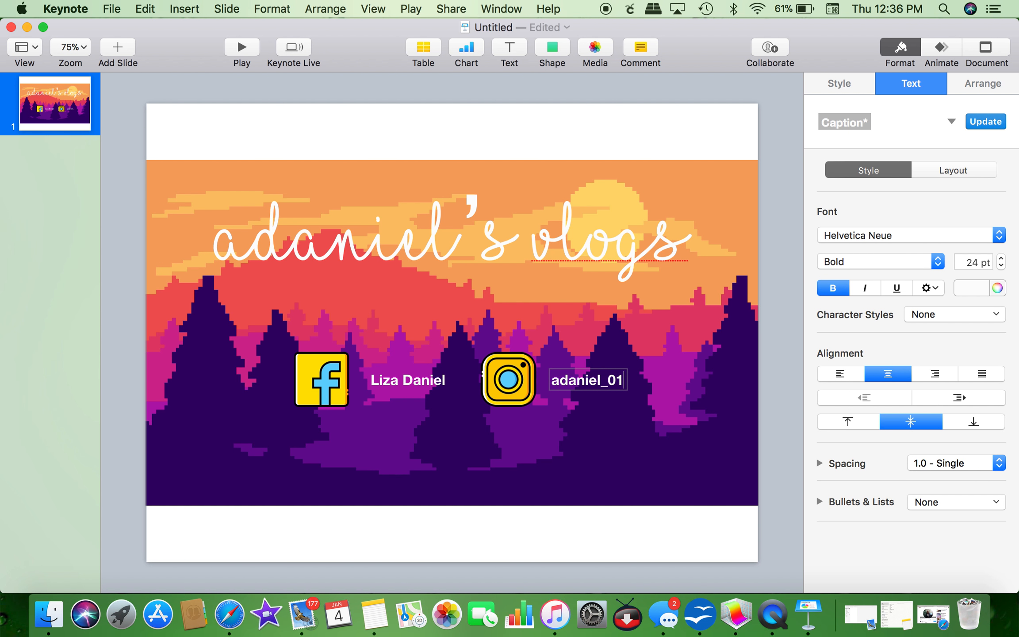
click(636, 435)
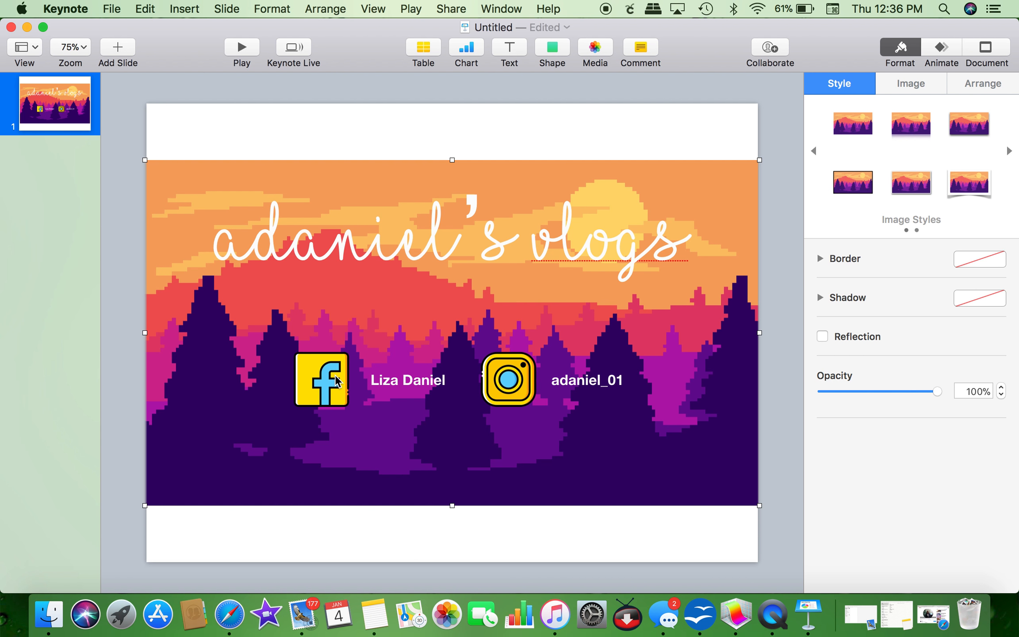
Step: Move the title text slightly lower on the slide
drag(421, 241, 430, 259)
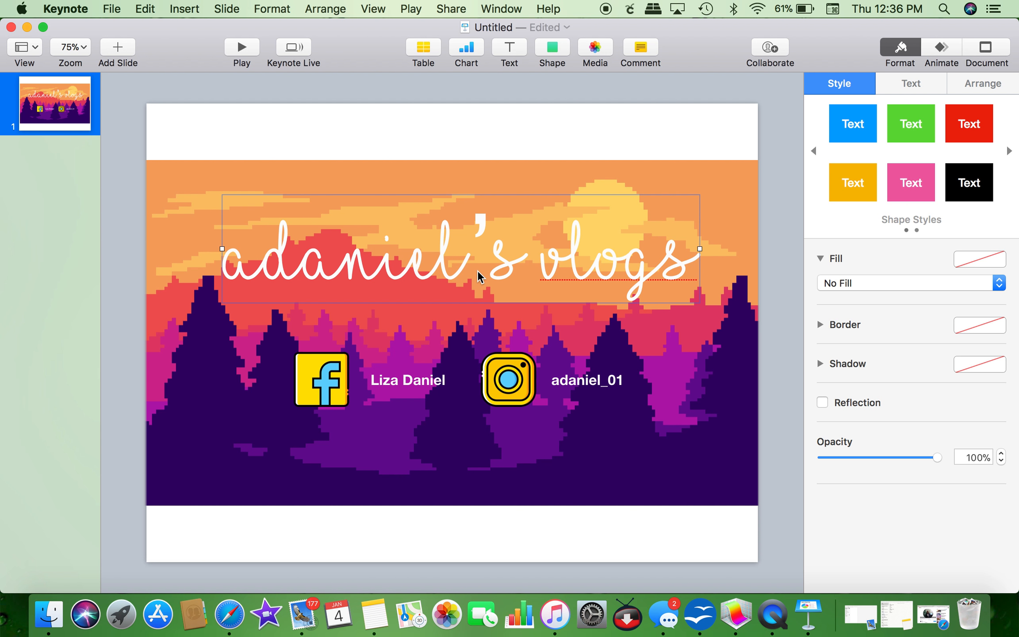
click(455, 465)
click(542, 554)
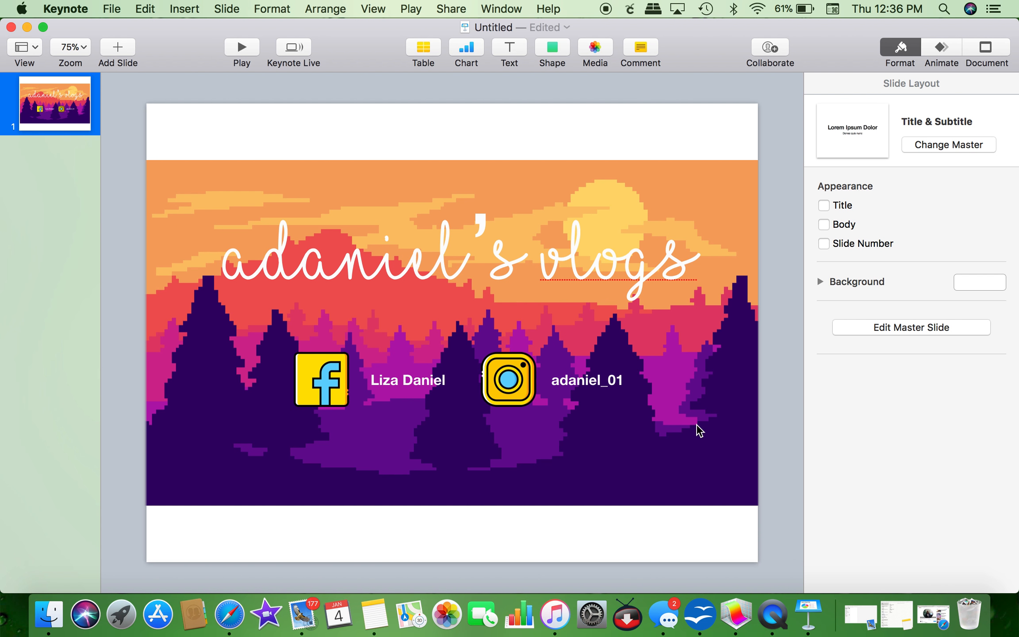
drag(530, 274, 530, 276)
click(635, 527)
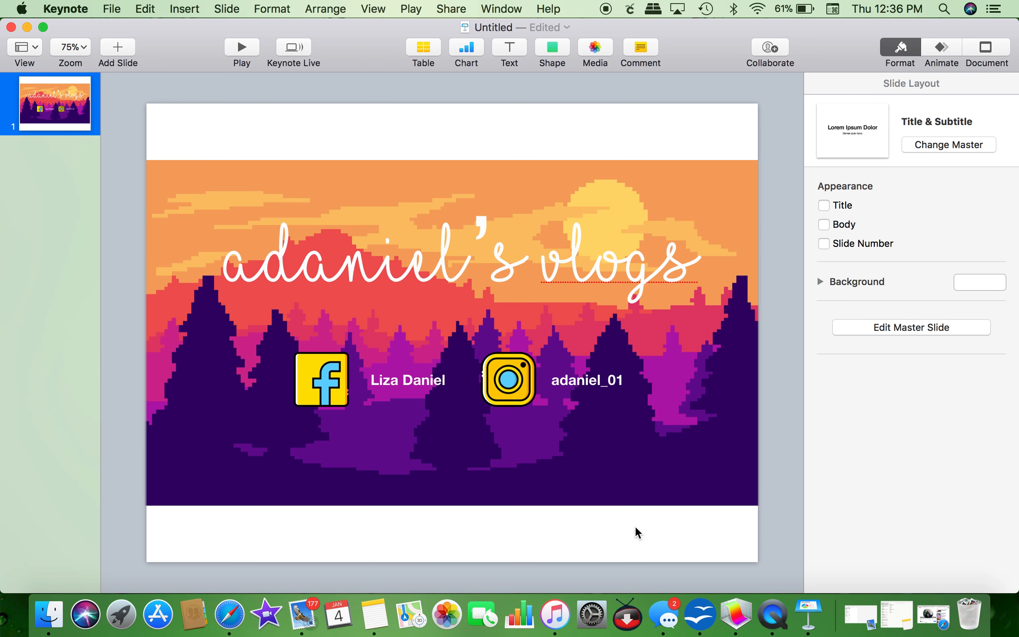
Step: Select the sunset background image and show its Build In animation options
click(641, 493)
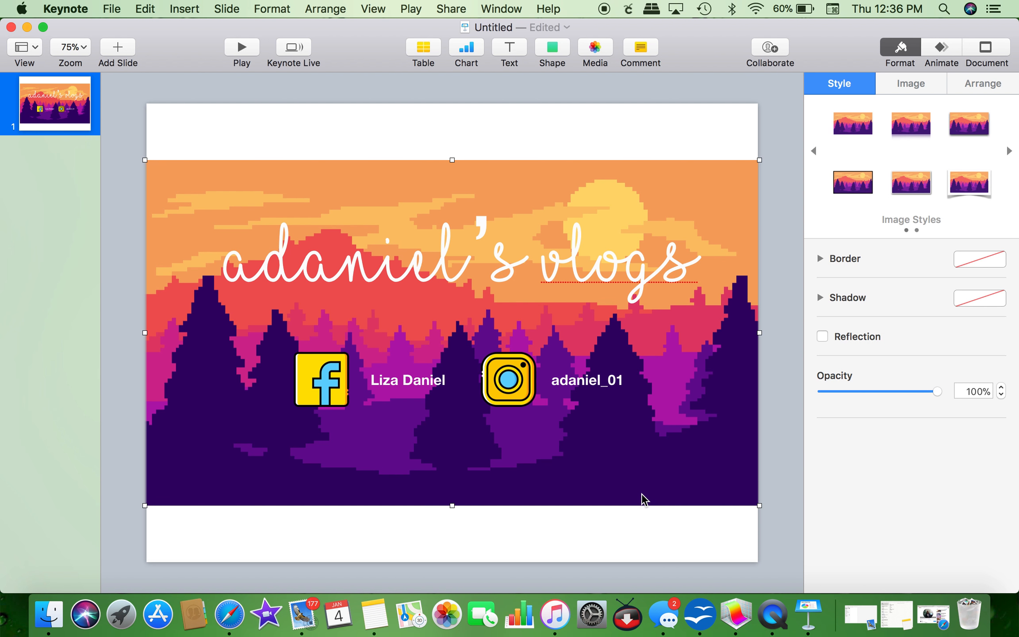
click(887, 89)
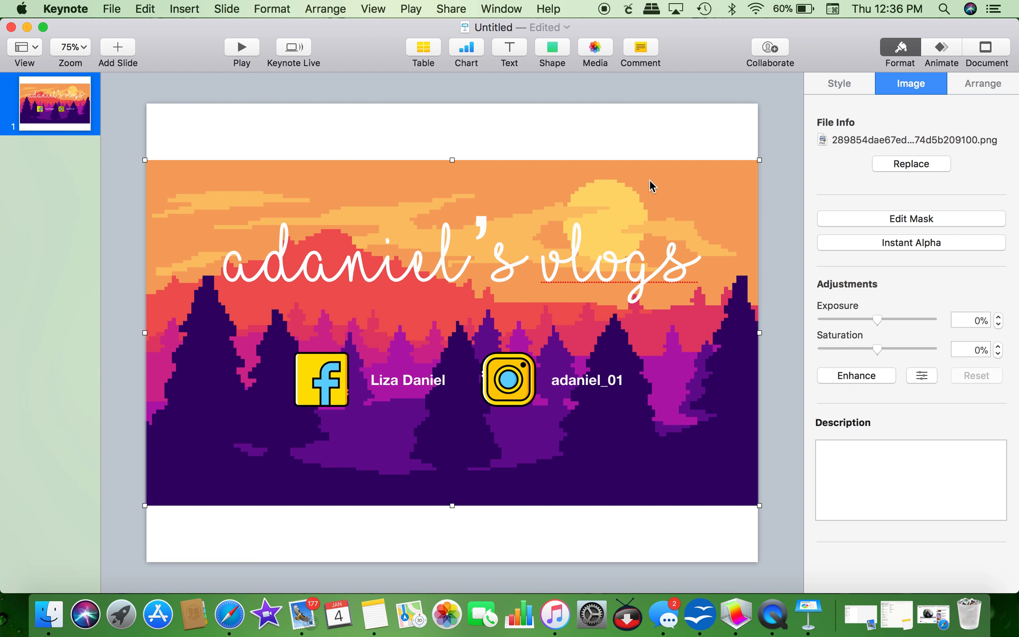
click(942, 48)
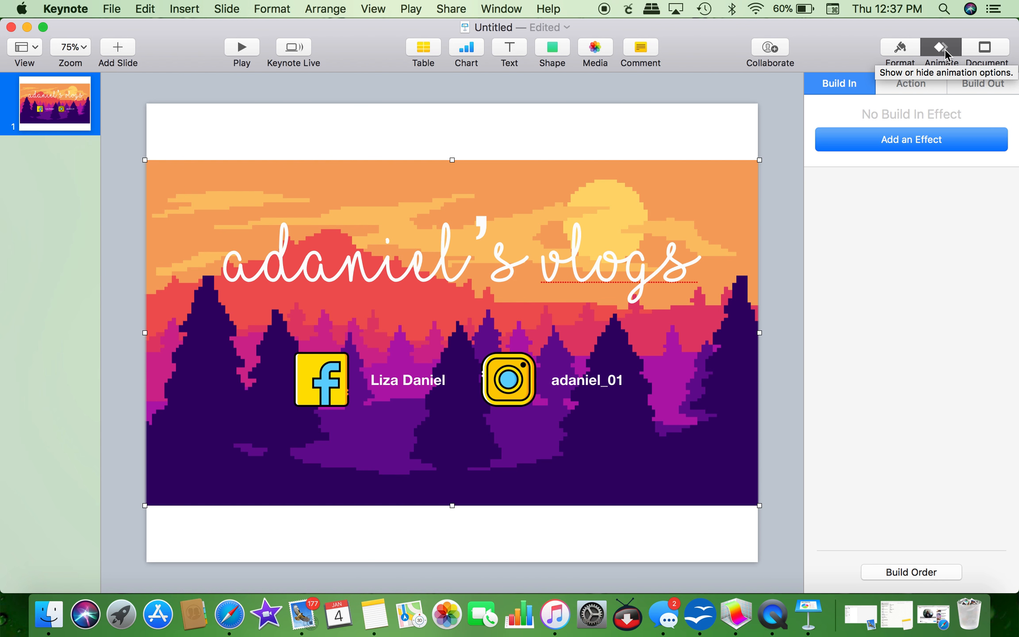
Step: Preview several build-in effects on the sunset background and apply Comet
click(933, 139)
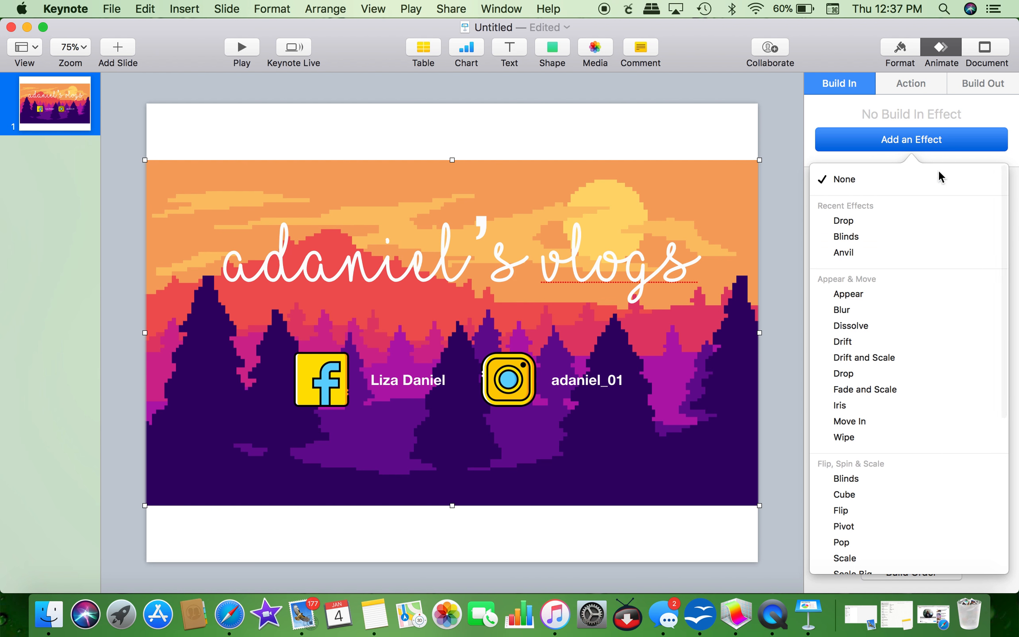
scroll(975, 374, down, 10)
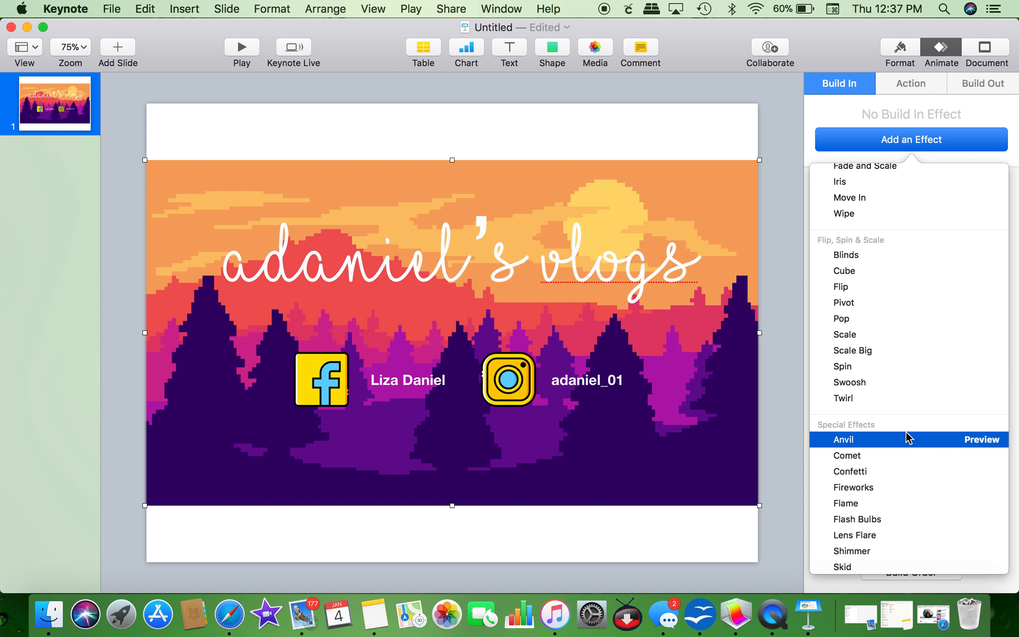
scroll(906, 432, down, 3)
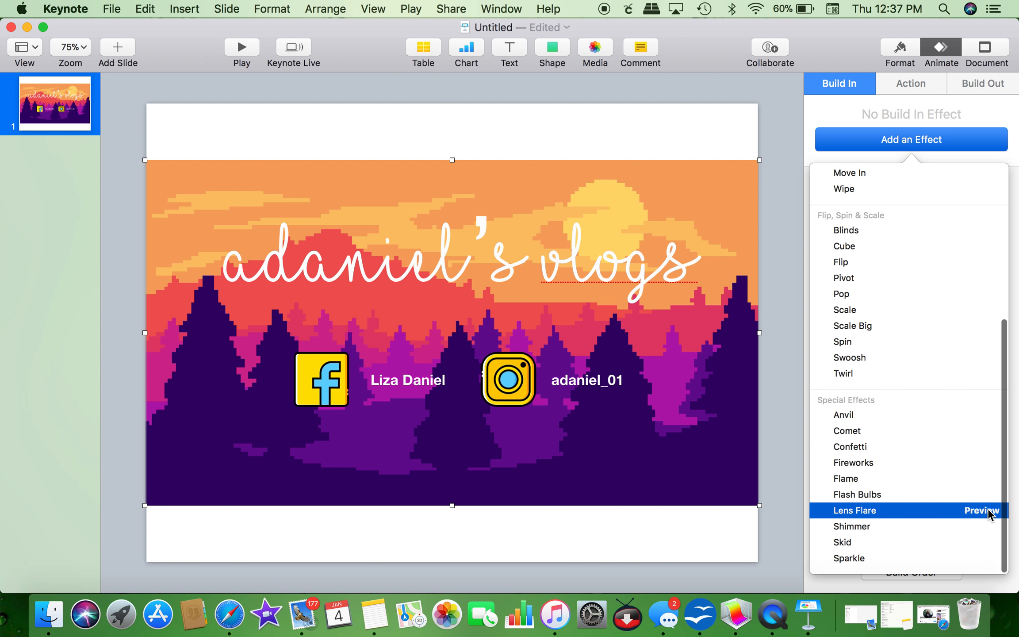
click(988, 512)
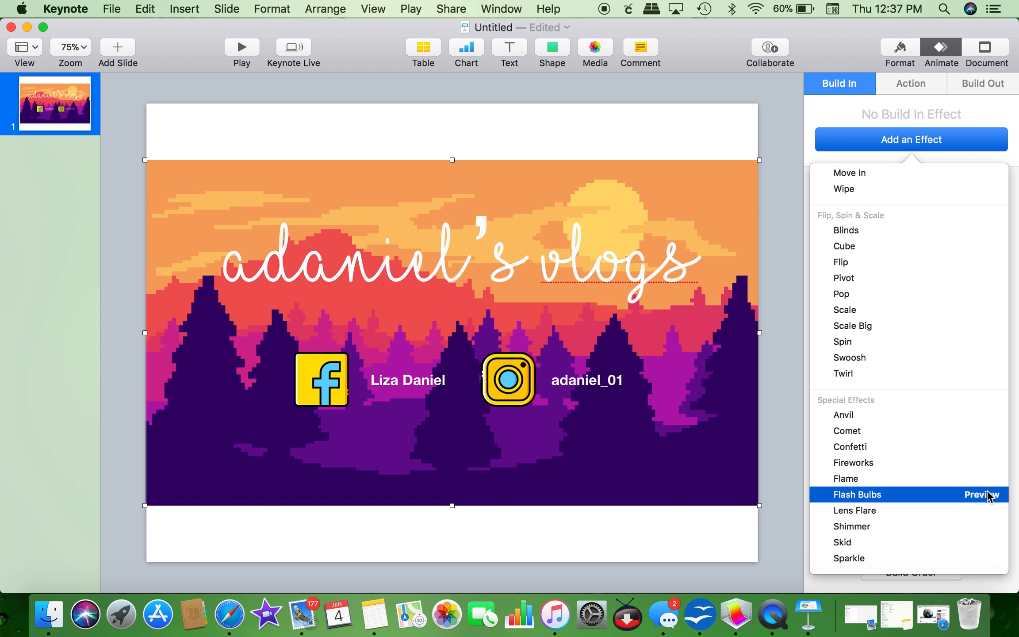
click(988, 496)
click(983, 478)
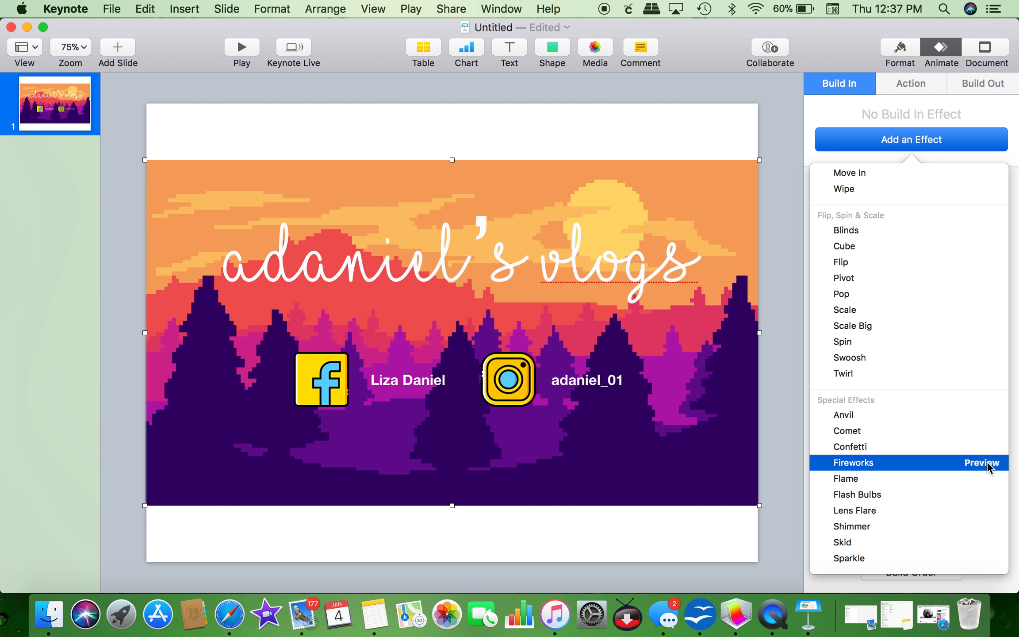
click(986, 462)
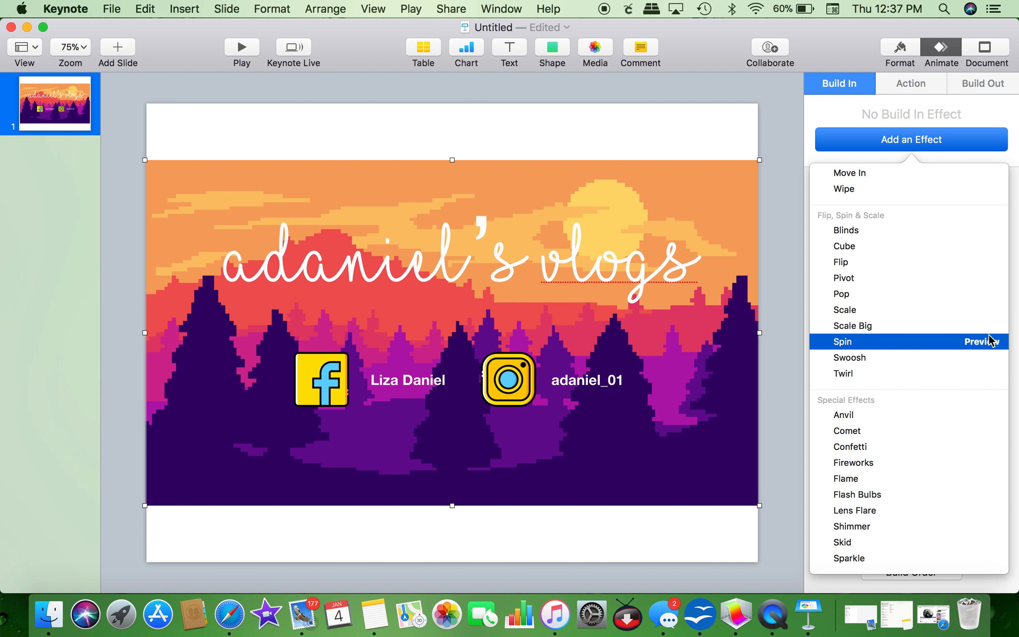
click(989, 341)
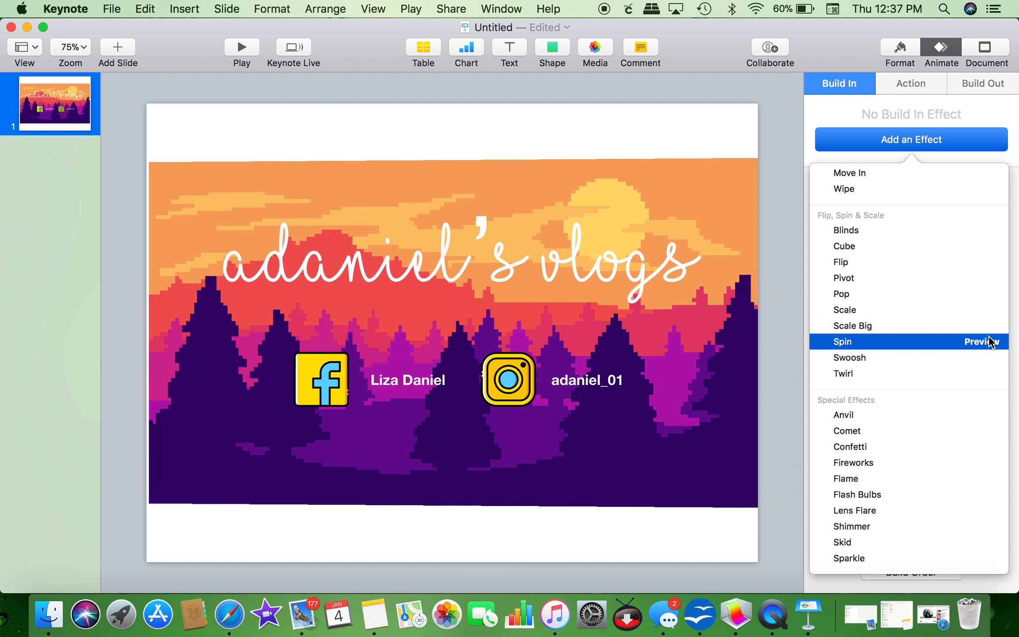
click(989, 327)
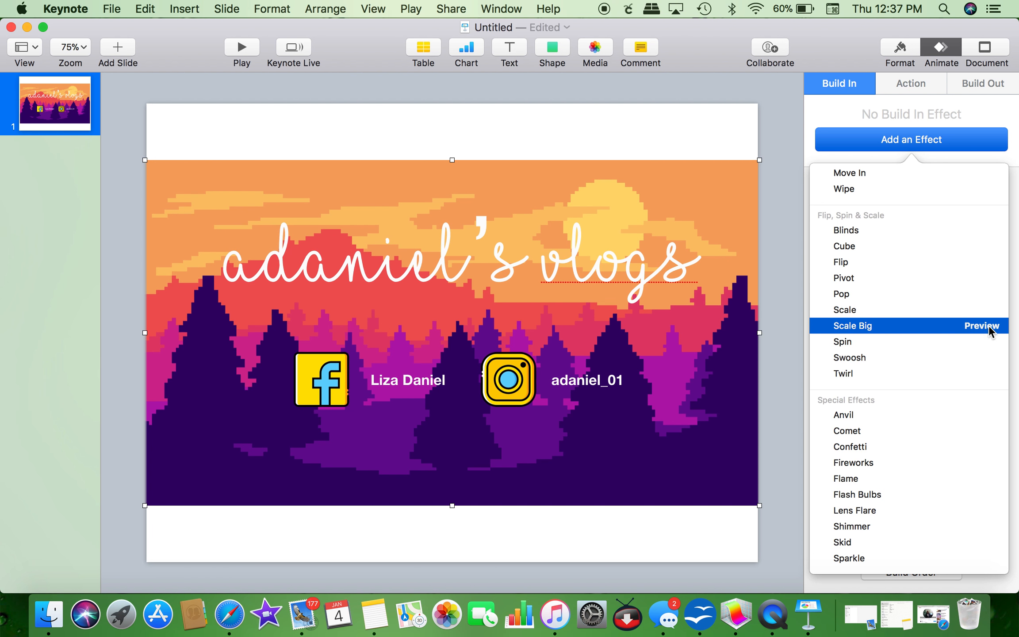
click(983, 278)
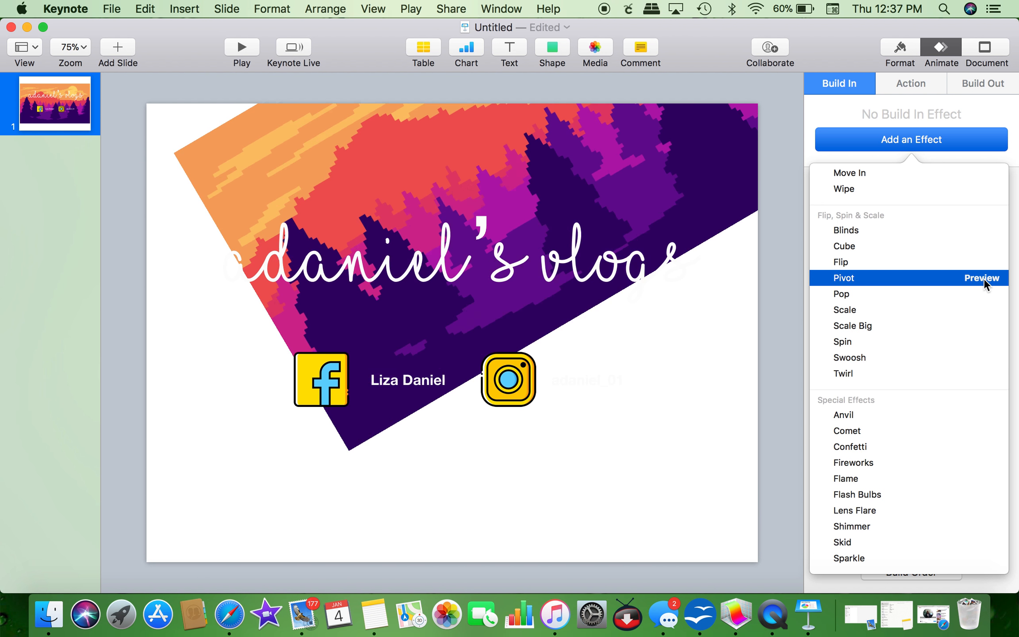
click(986, 248)
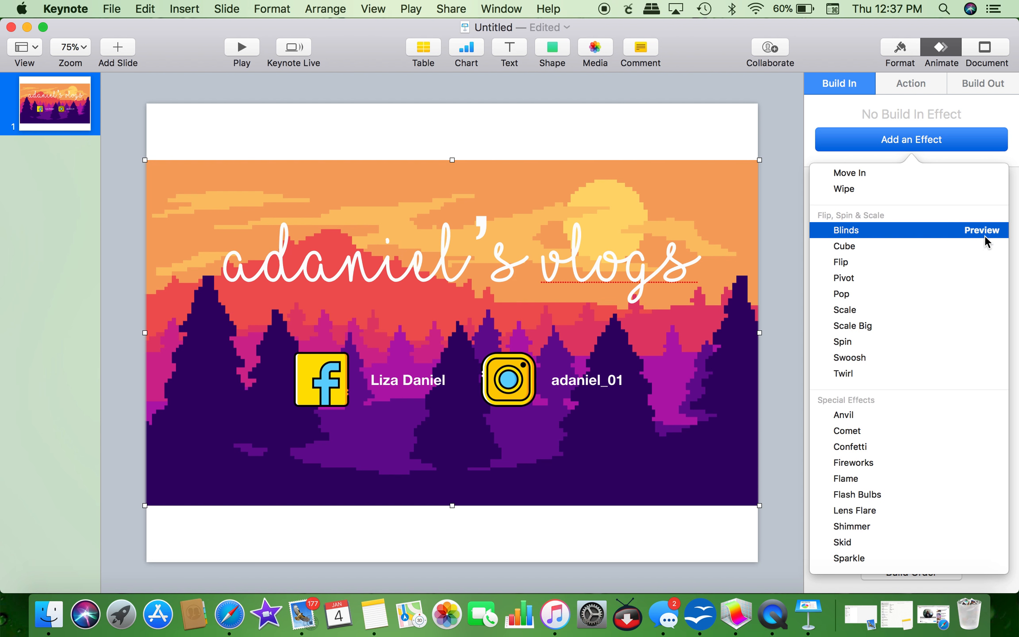
click(984, 233)
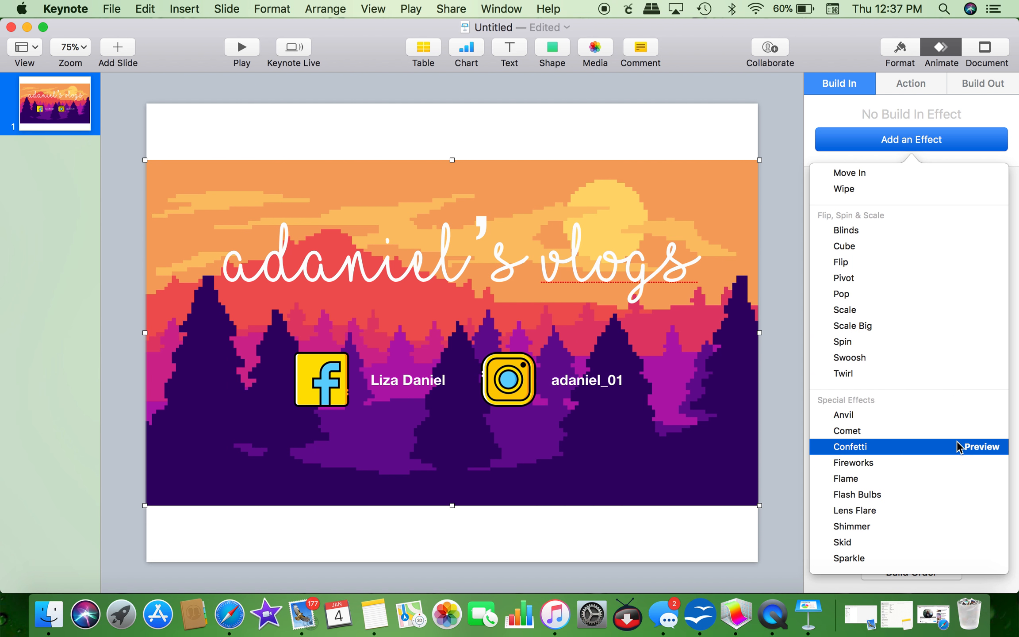
click(974, 424)
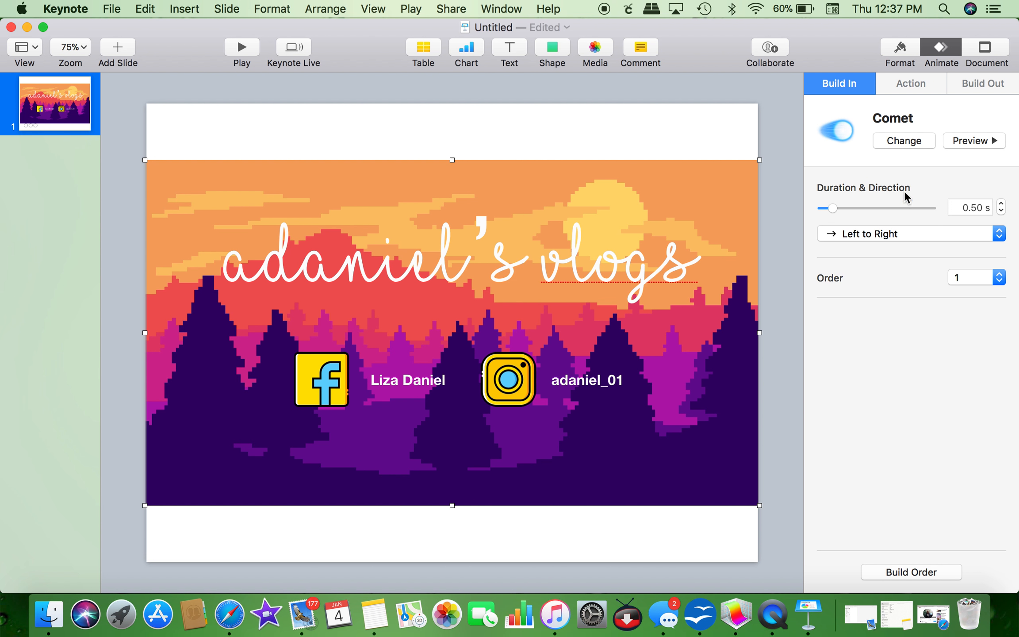
Step: Replace the background's Comet build-in with a 0.50 s Shimmer as build 1
click(899, 141)
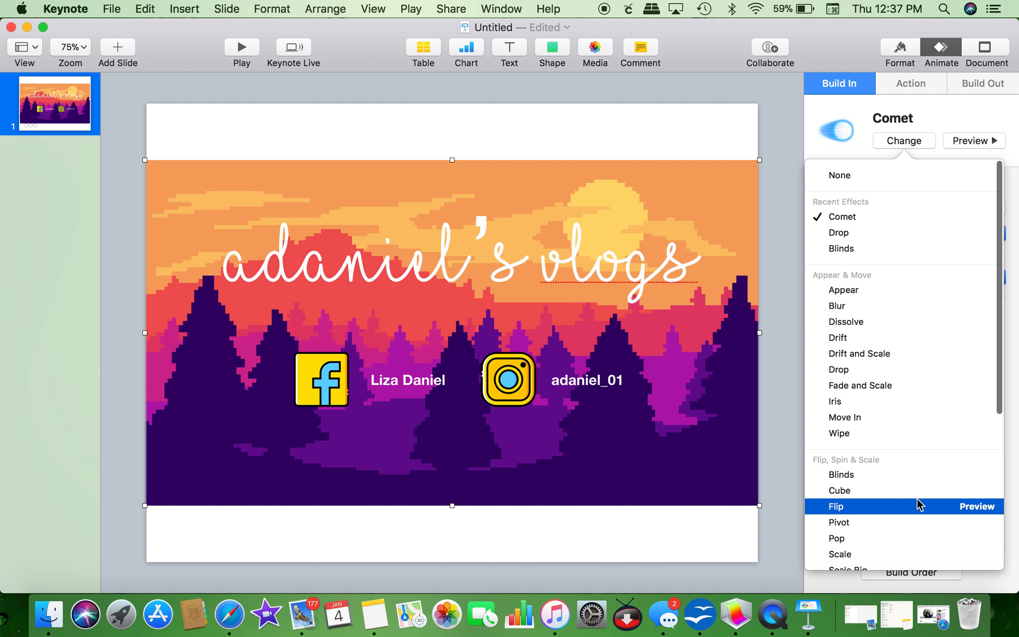
scroll(919, 504, down, 5)
scroll(919, 503, up, 3)
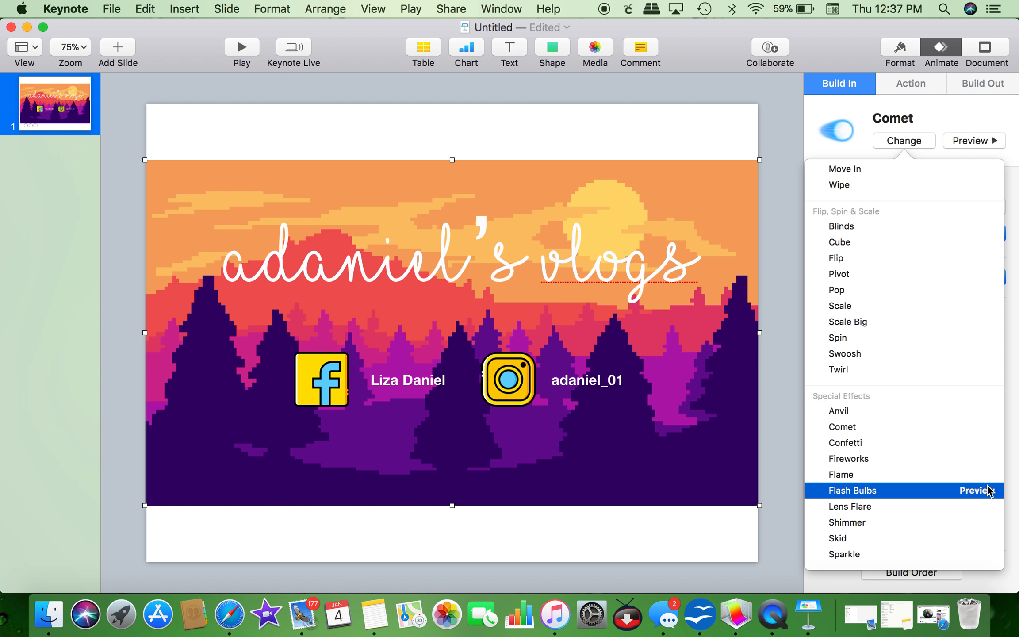
click(976, 473)
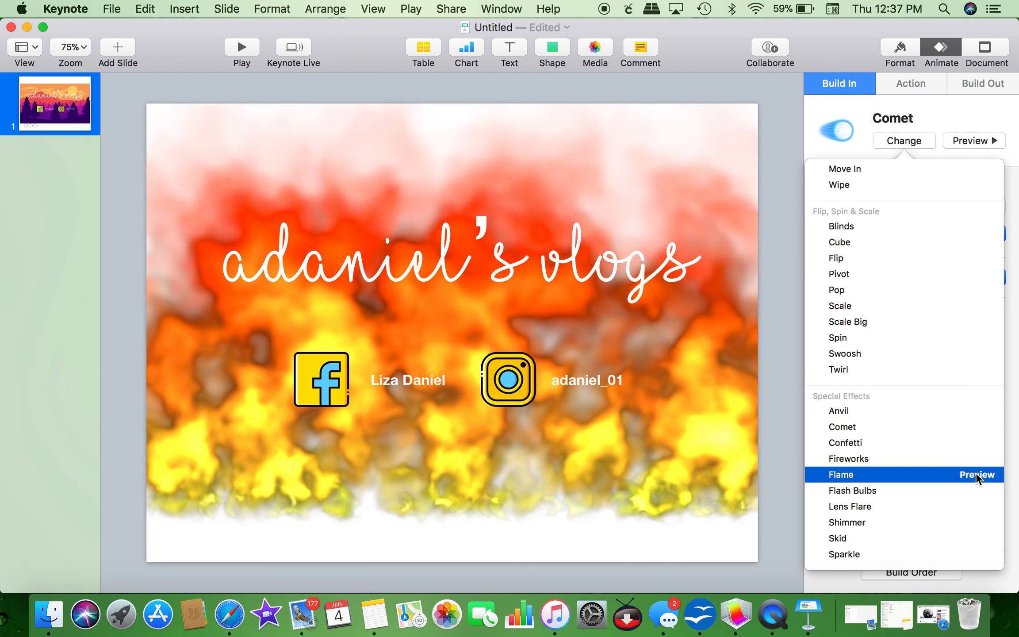
click(978, 489)
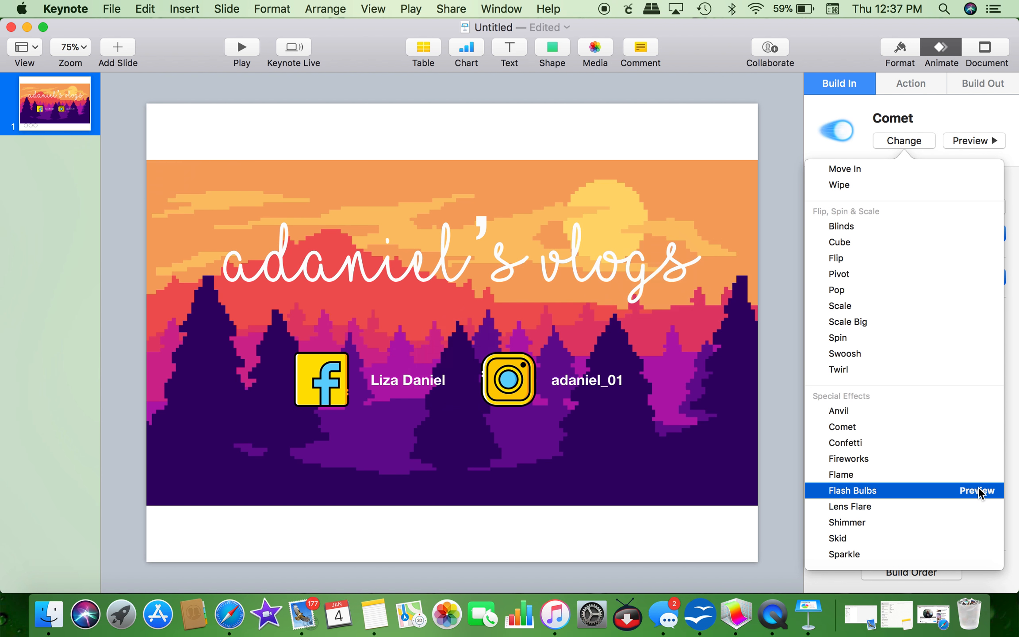
click(980, 507)
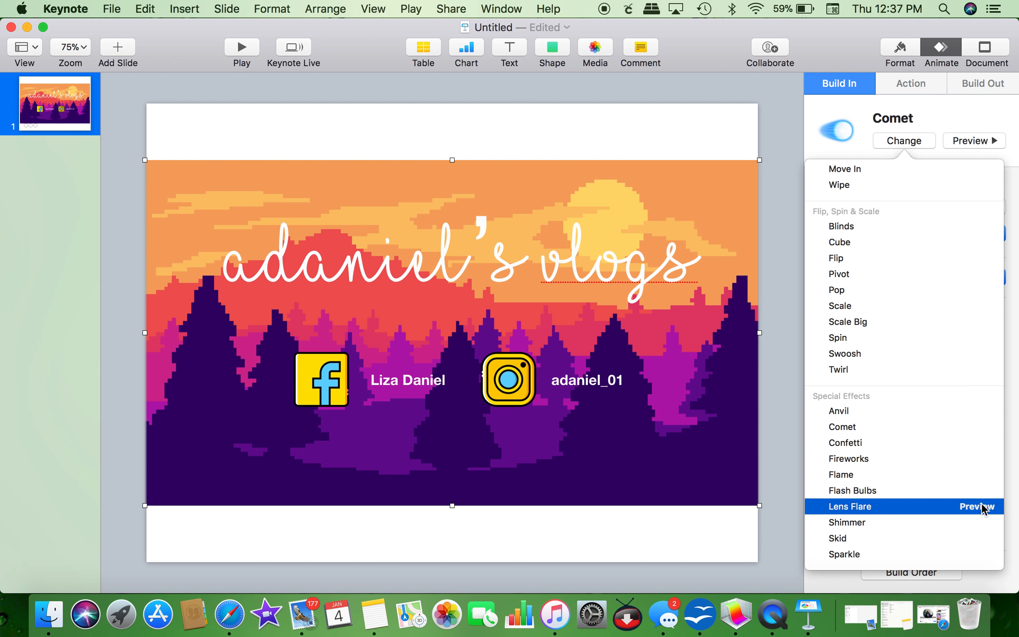
click(982, 520)
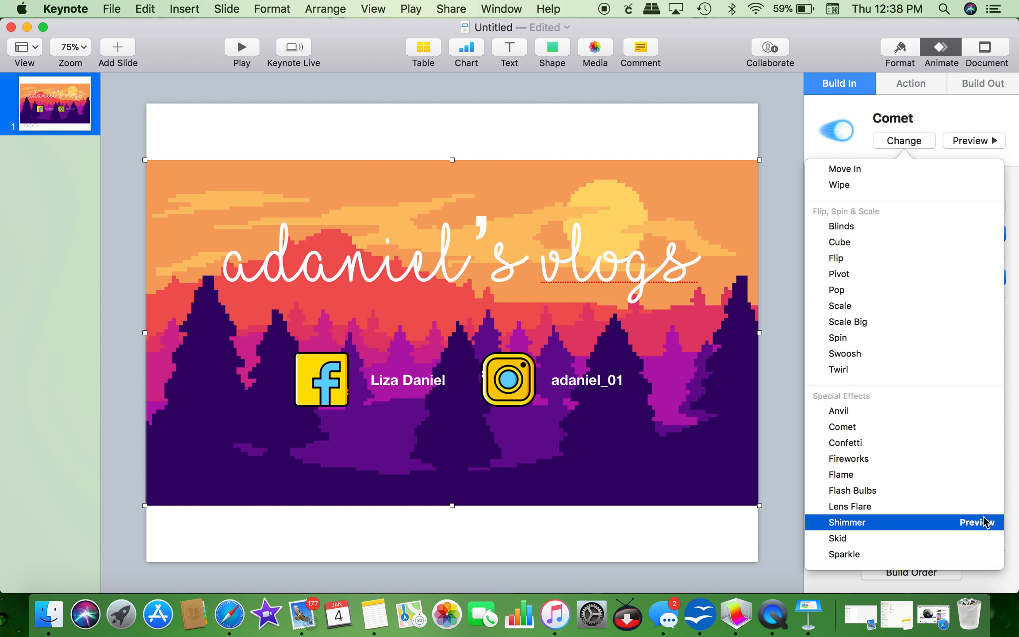
click(921, 523)
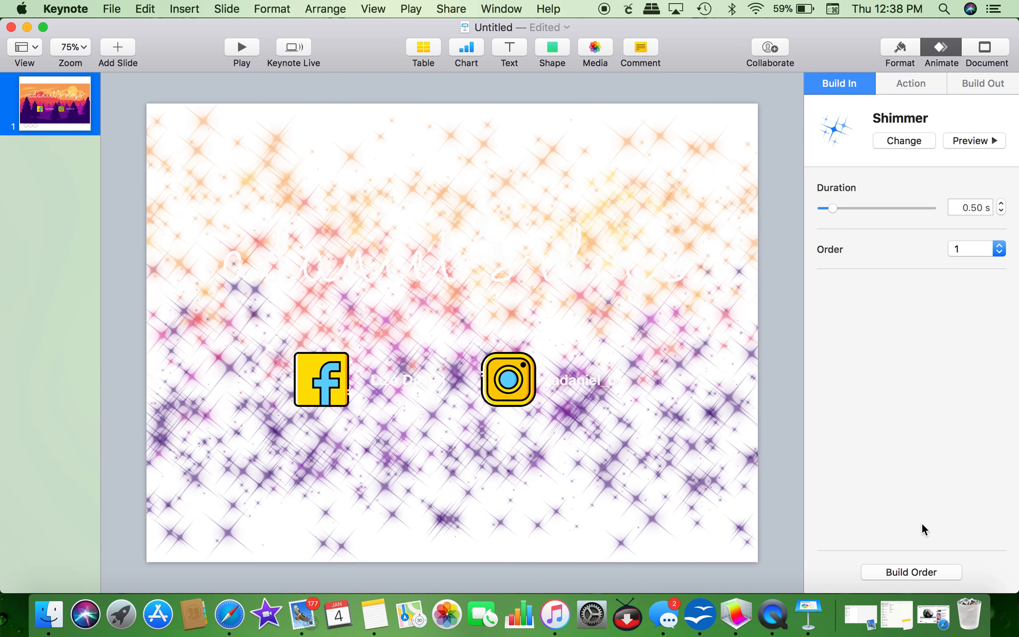
Step: Select the script title and preview the Blast and Anvil build-in effects
click(404, 268)
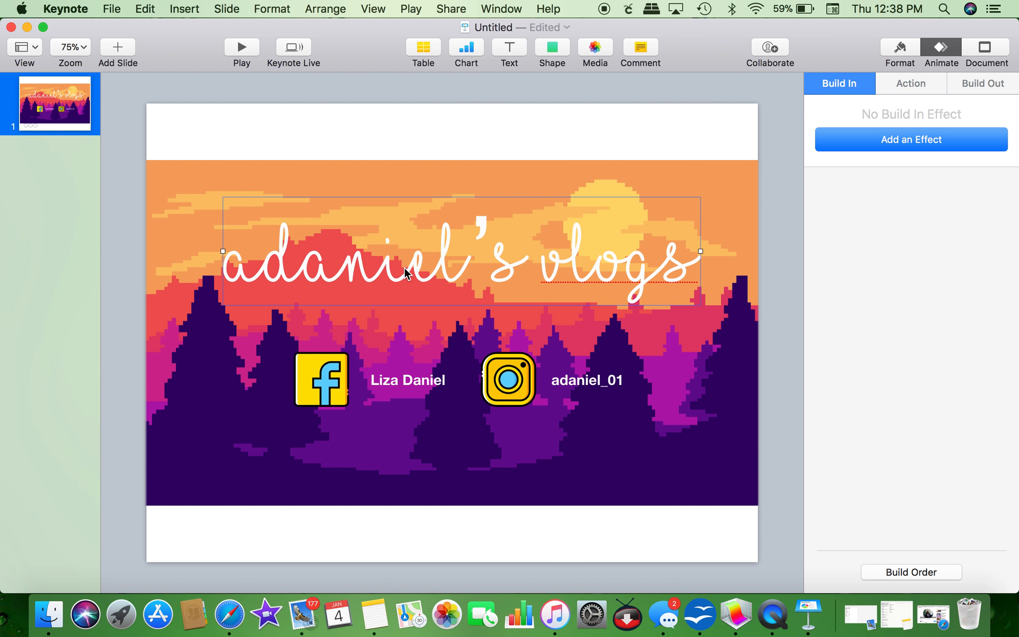
click(844, 141)
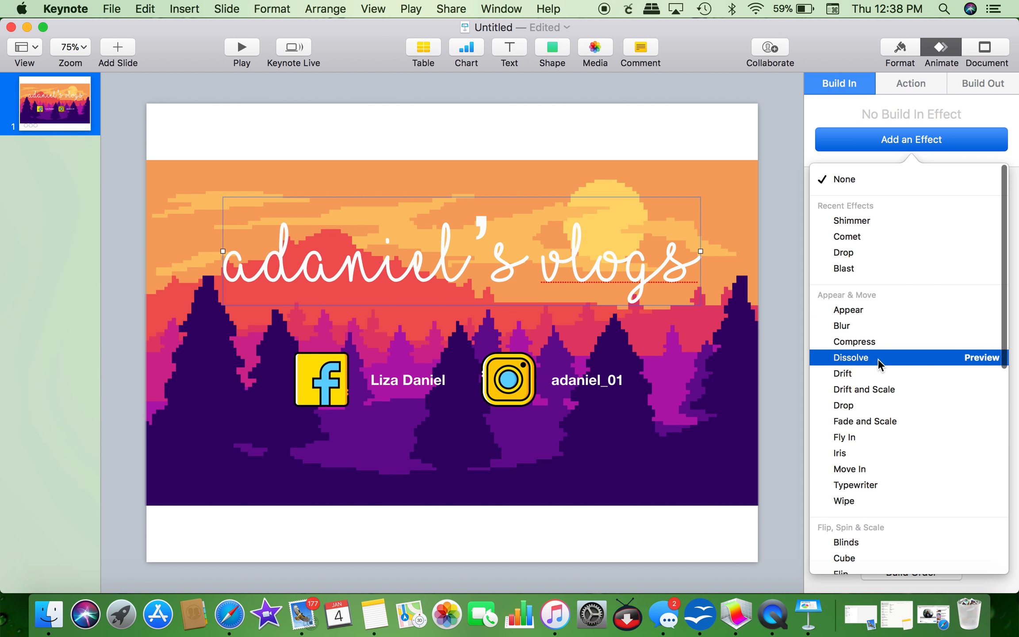
scroll(893, 460, down, 5)
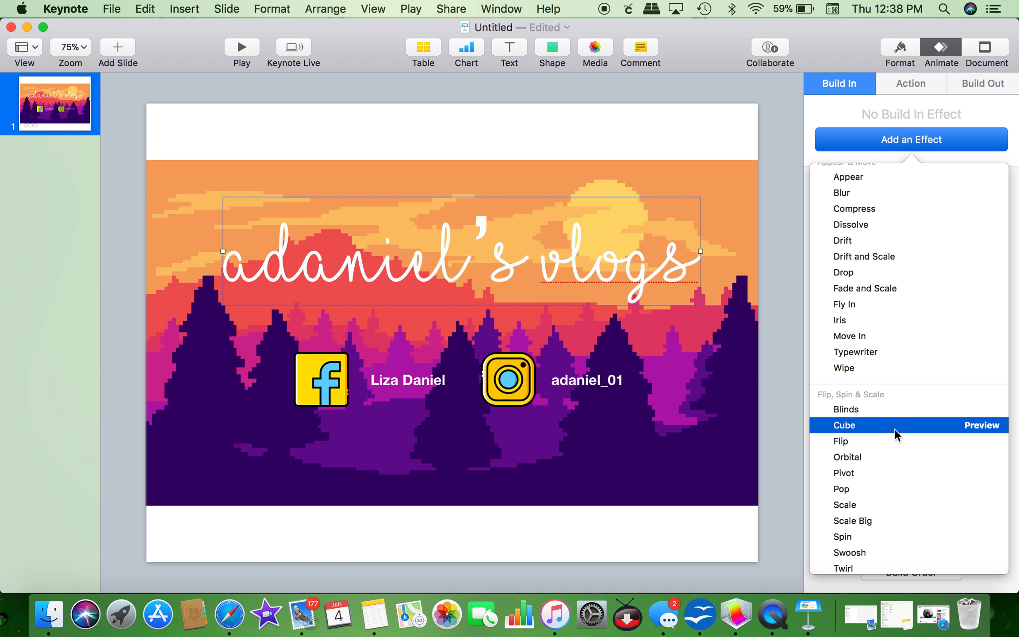
scroll(894, 428, down, 6)
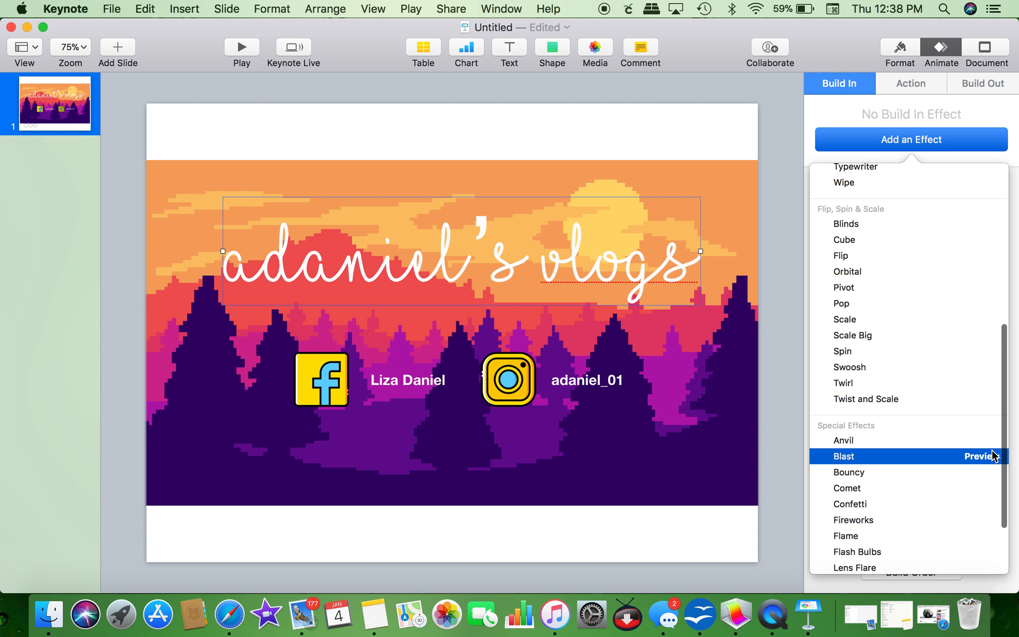
click(988, 456)
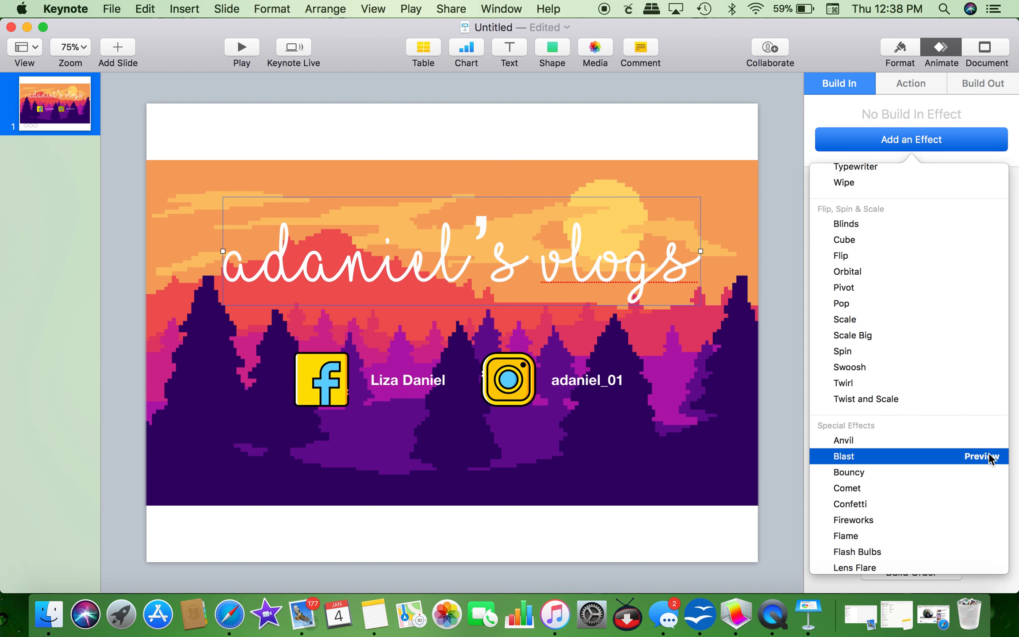
click(989, 440)
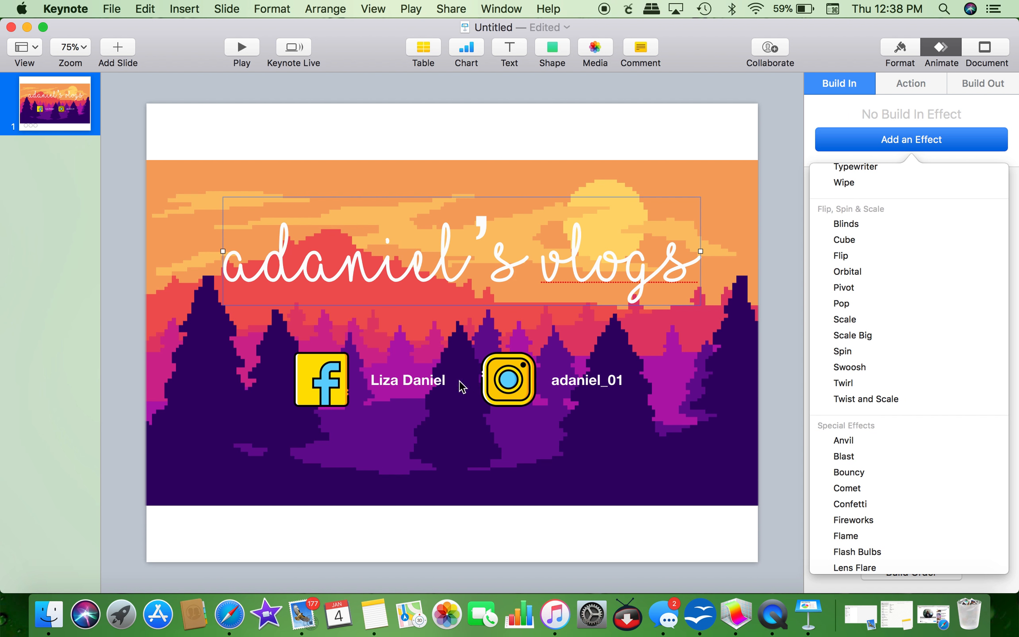
Step: Reselect the title and give it a 1.50 s Anvil build-in as build 2
click(330, 382)
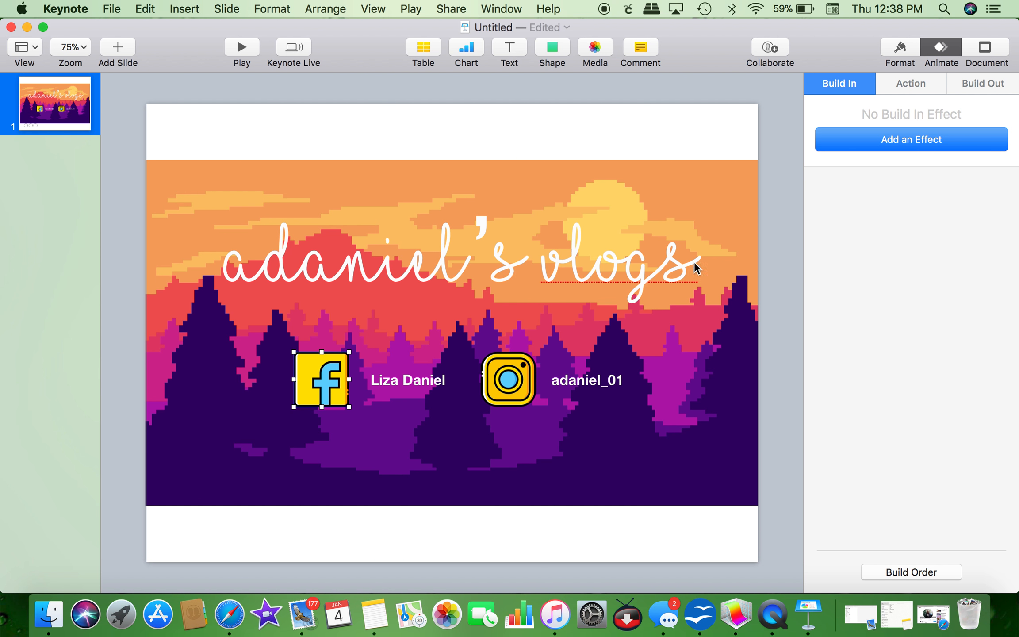
click(621, 283)
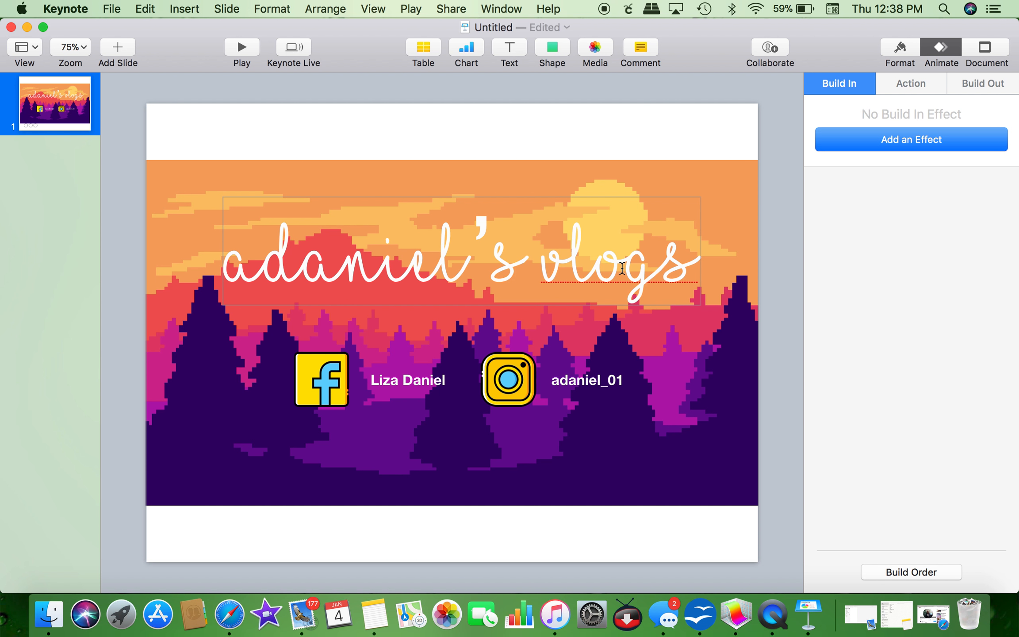
click(915, 141)
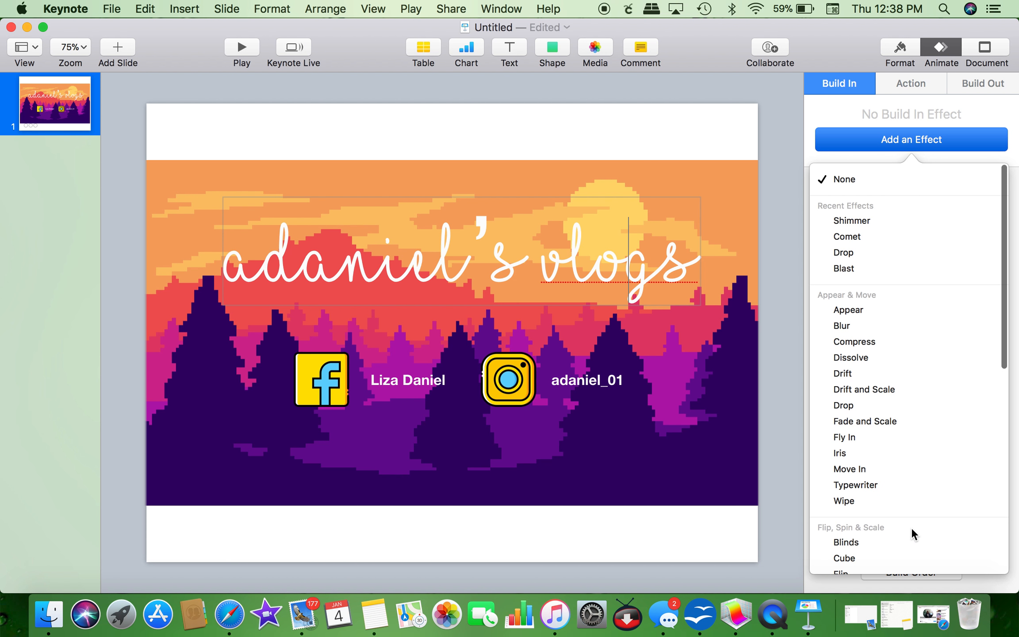
scroll(911, 527, down, 3)
scroll(912, 532, down, 5)
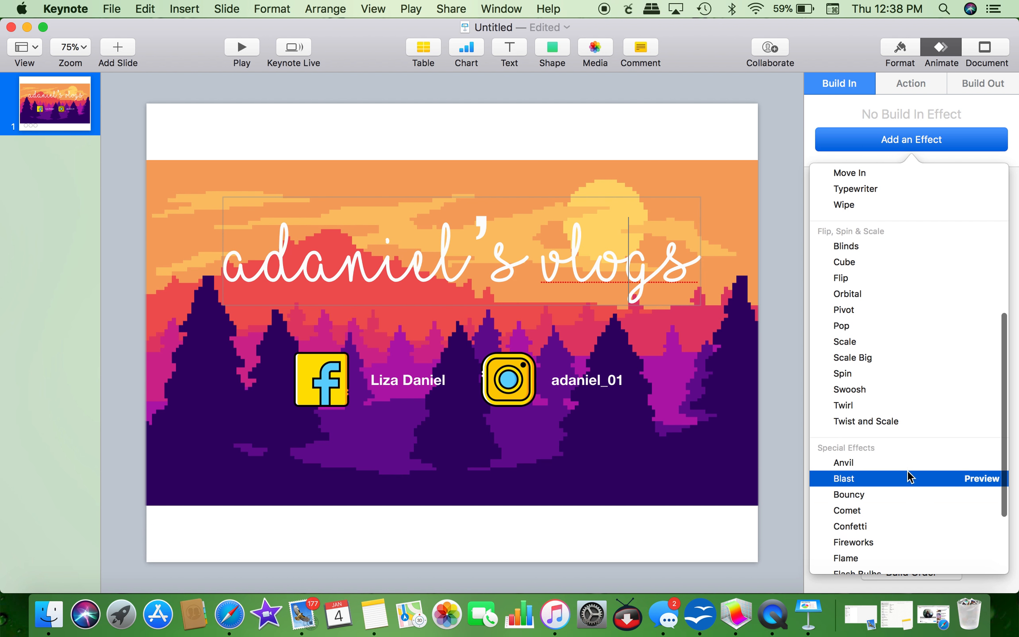
click(907, 465)
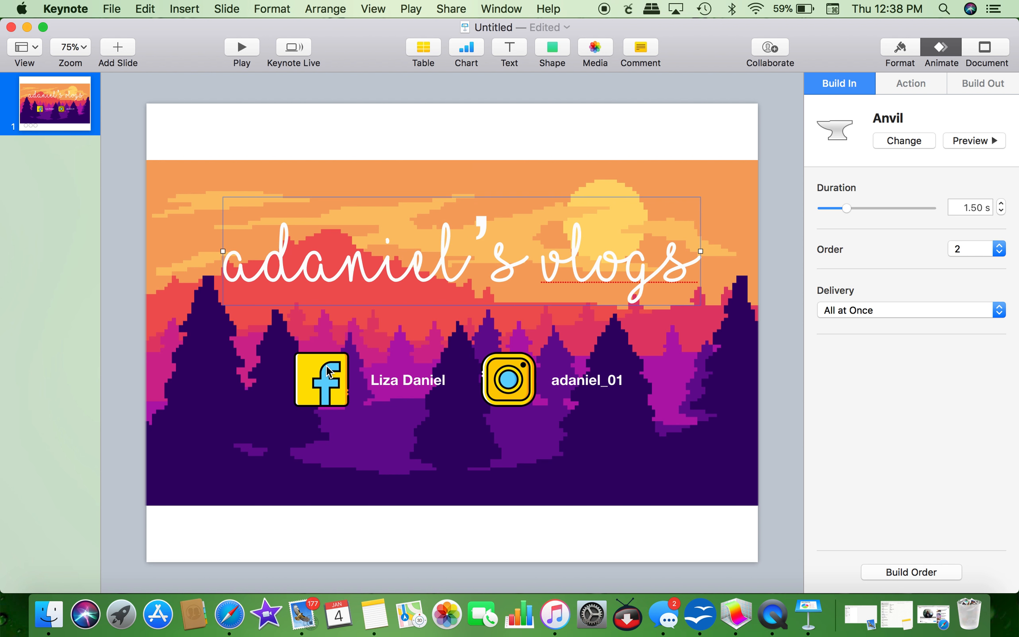
Step: Give the Facebook icon and its name label Drop build-ins
click(328, 372)
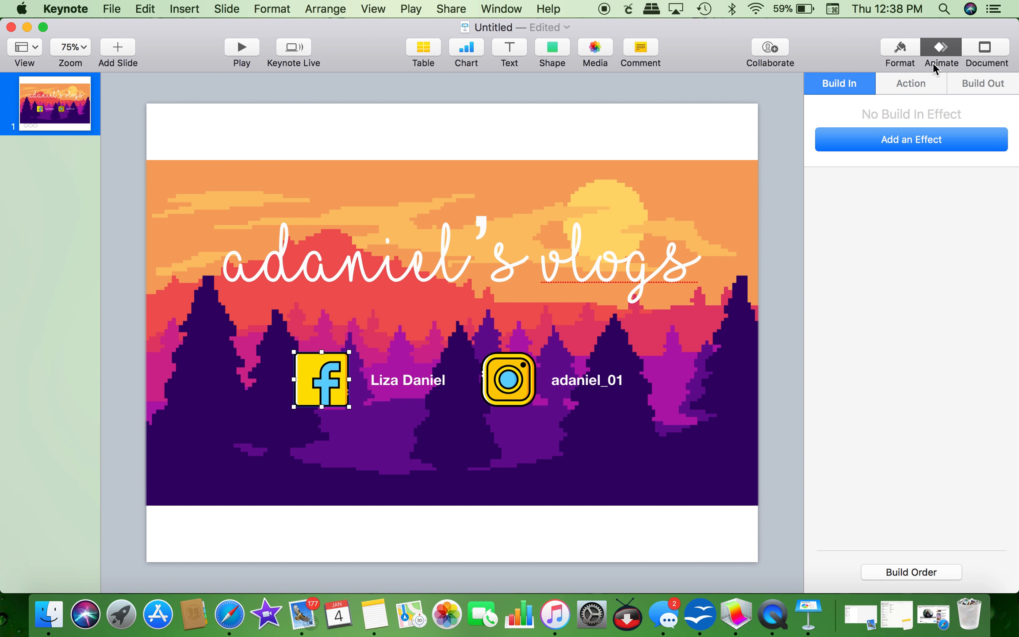
click(906, 137)
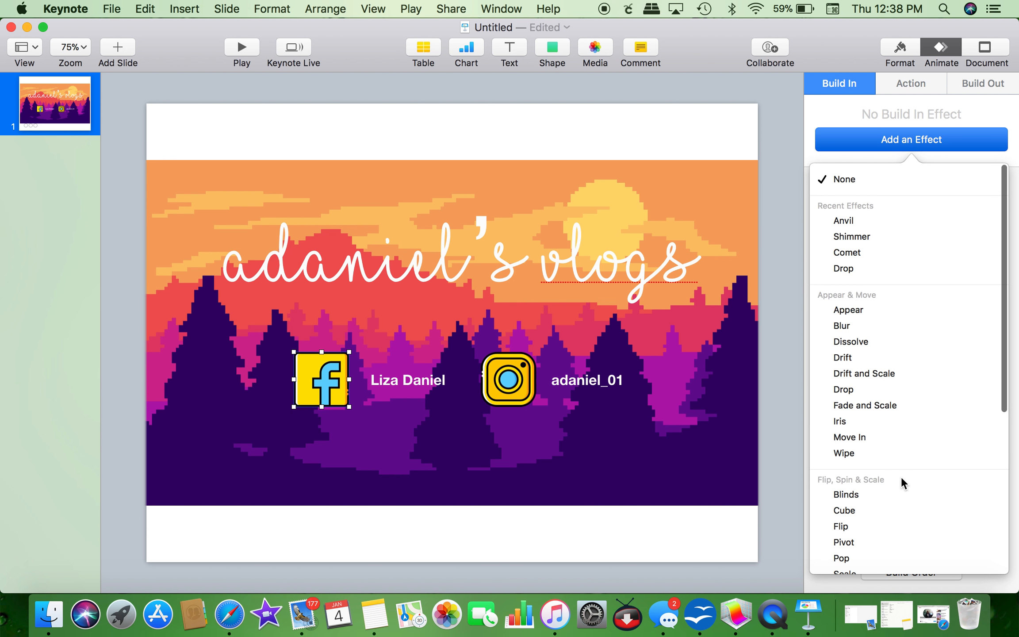
scroll(901, 476, down, 2)
scroll(901, 476, down, 2)
scroll(870, 348, up, 2)
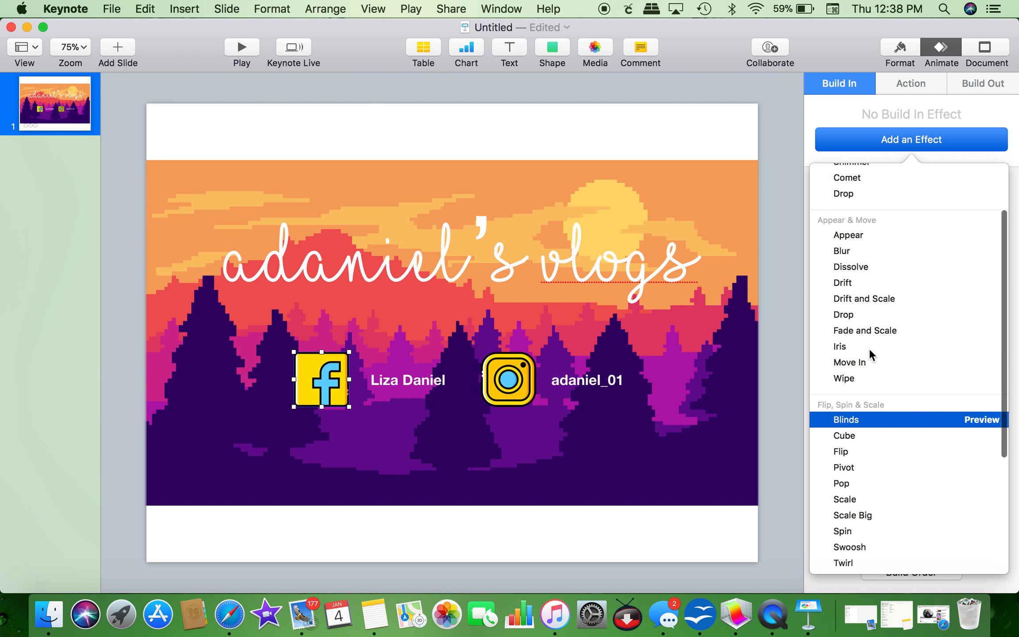
click(858, 314)
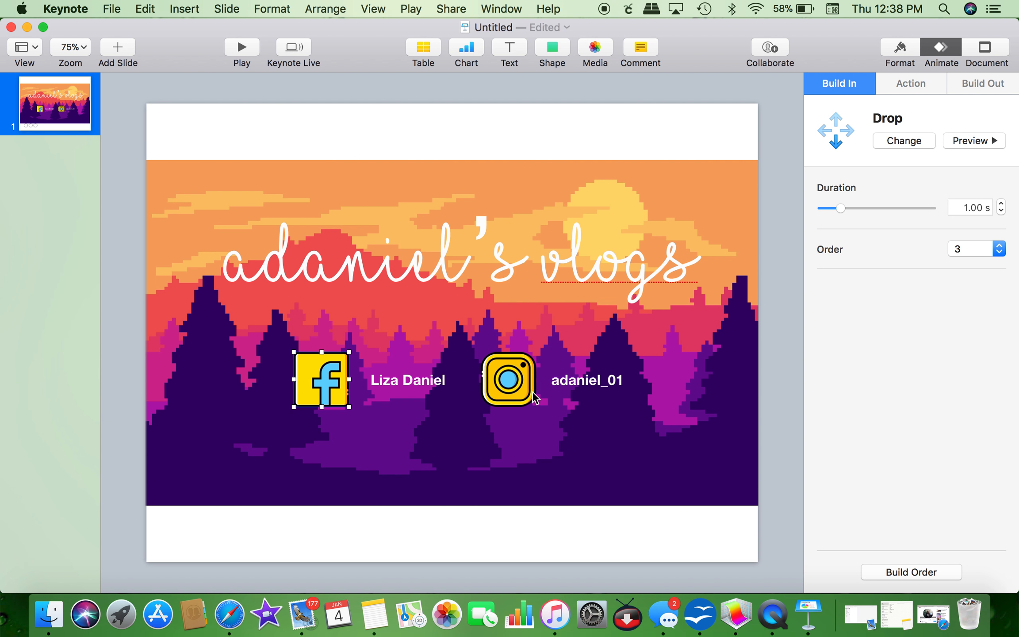
click(410, 380)
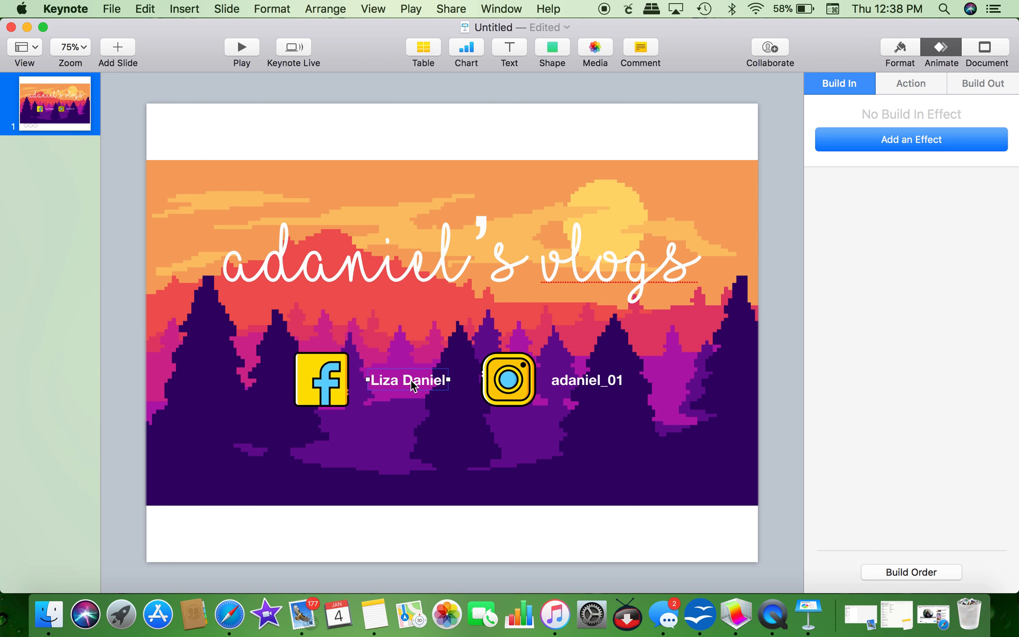
click(936, 142)
click(896, 264)
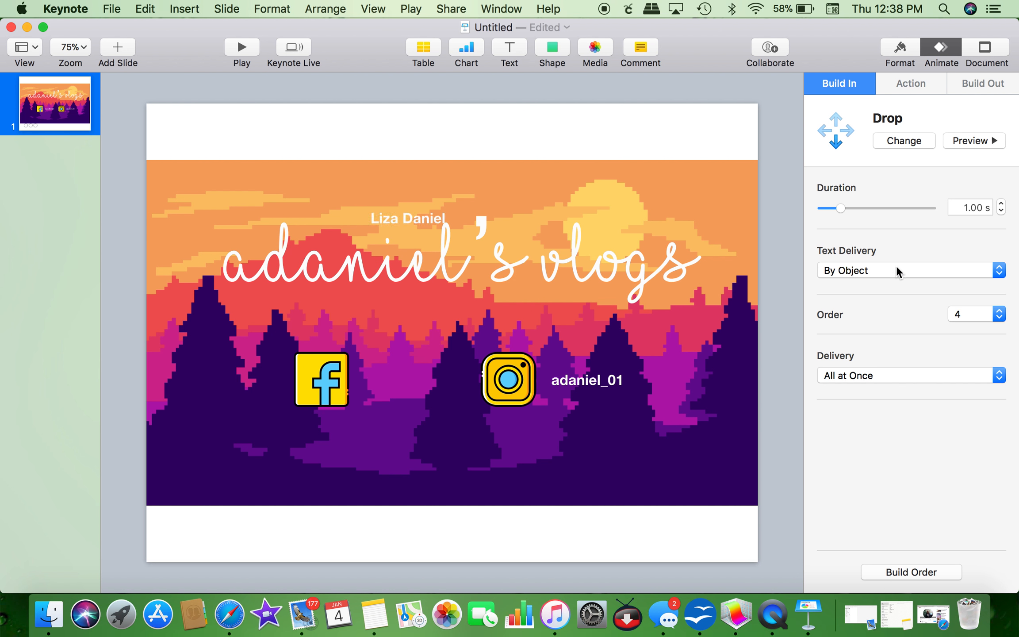
Step: Give the Instagram icon and its handle label Drop build-ins as builds 5 and 6
click(520, 373)
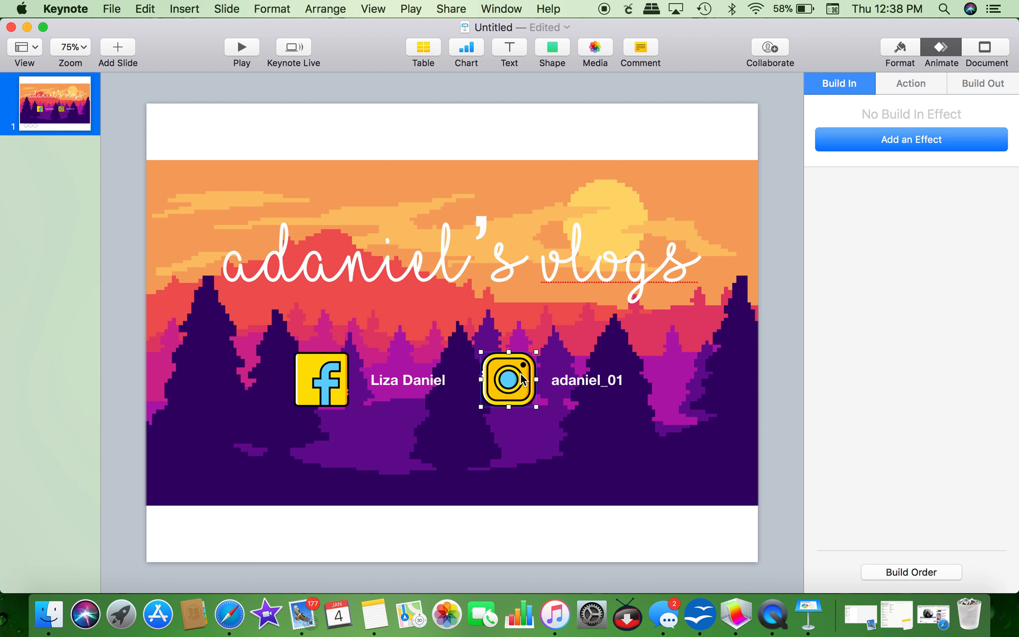
click(946, 142)
click(889, 220)
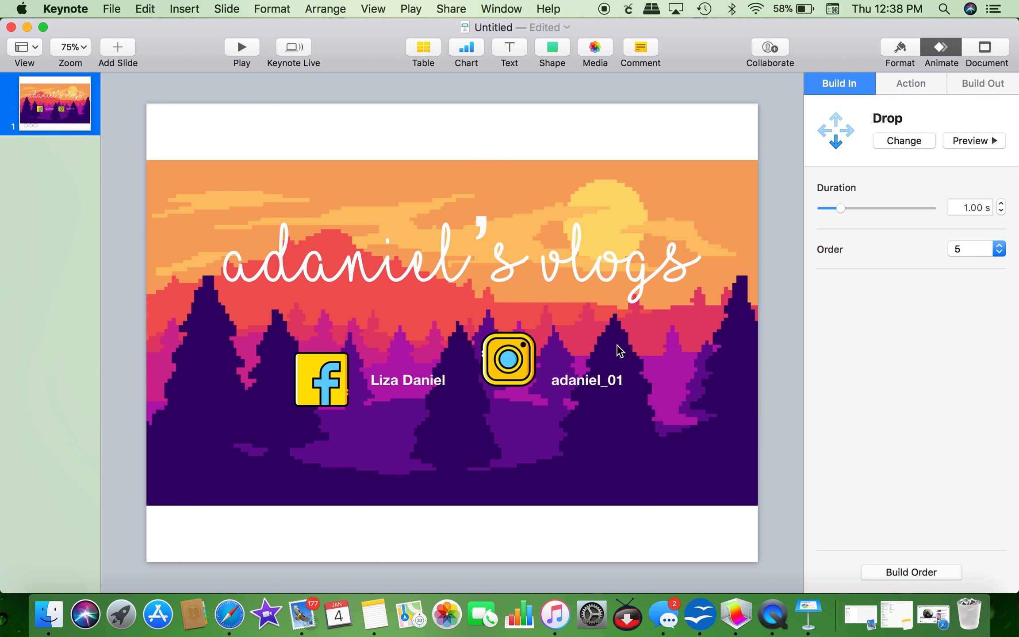
click(568, 379)
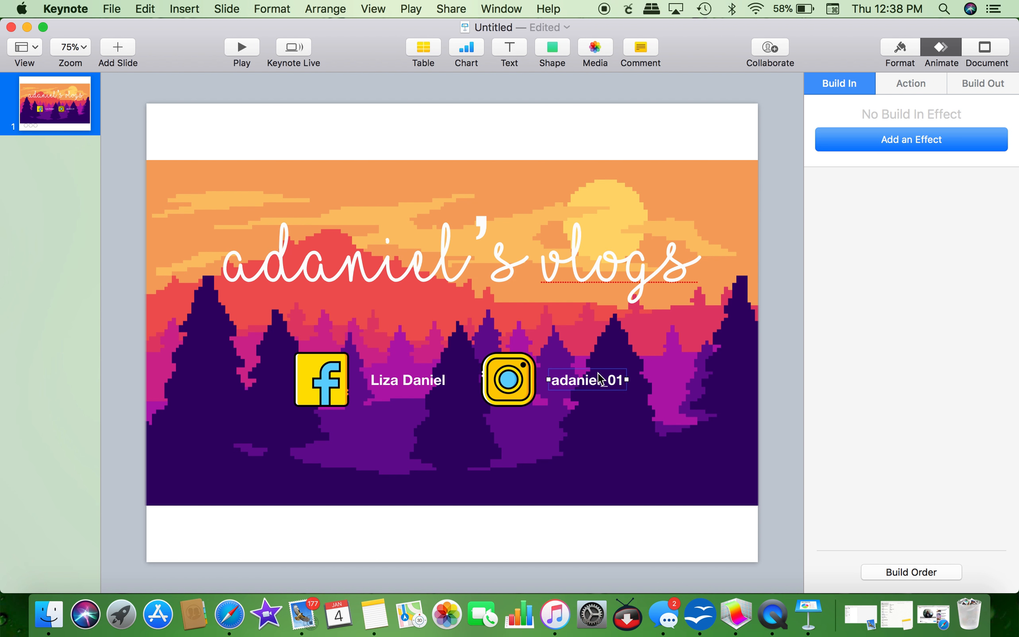
click(852, 144)
click(854, 221)
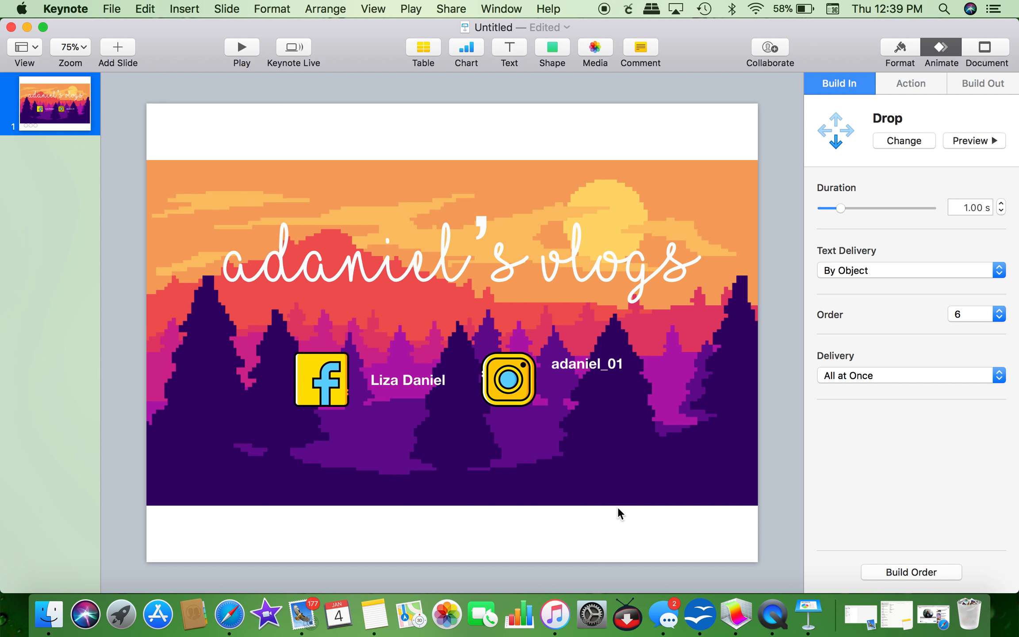
click(571, 536)
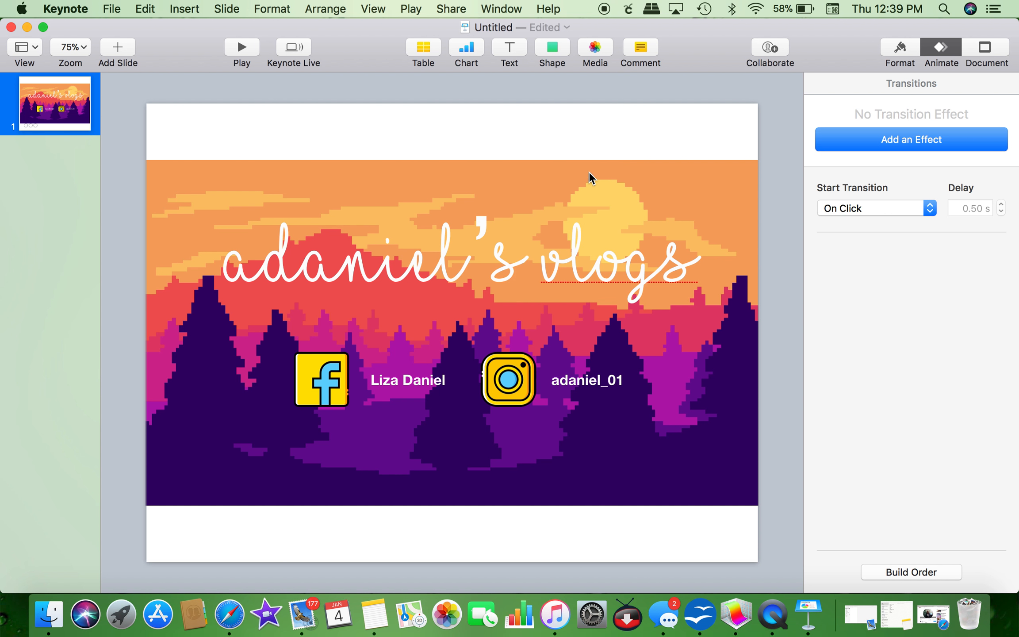
Step: Start the background's Shimmer After Transition and the title's Anvil After Build 1
click(925, 571)
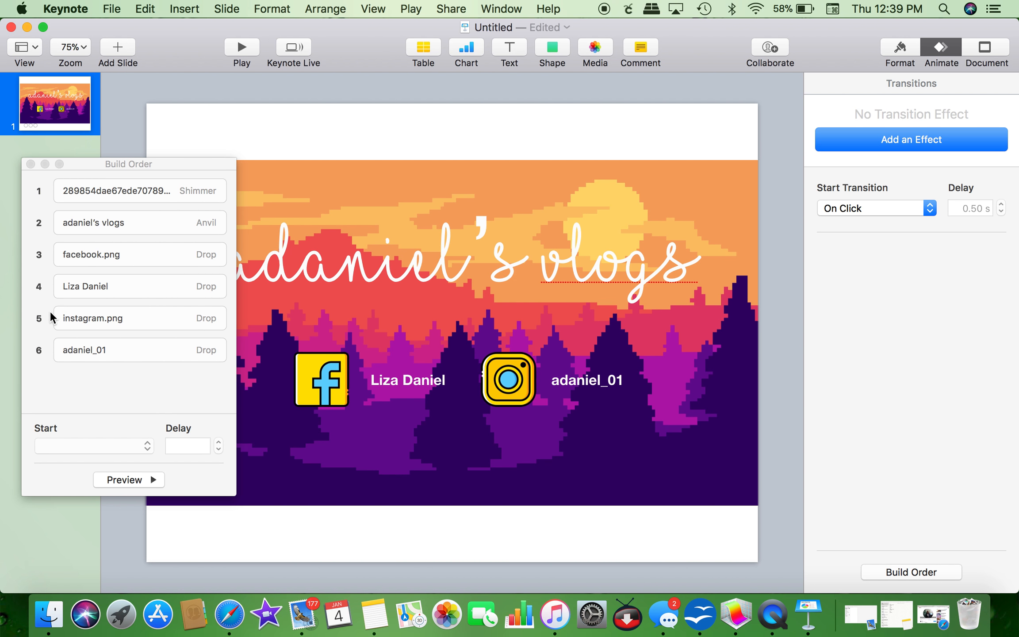
click(117, 191)
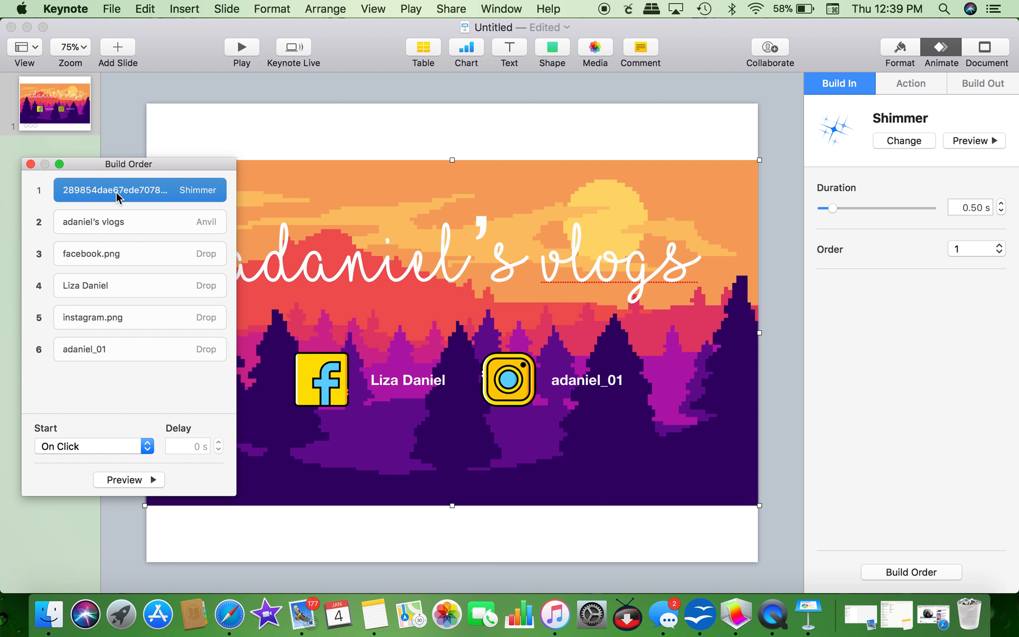
click(97, 444)
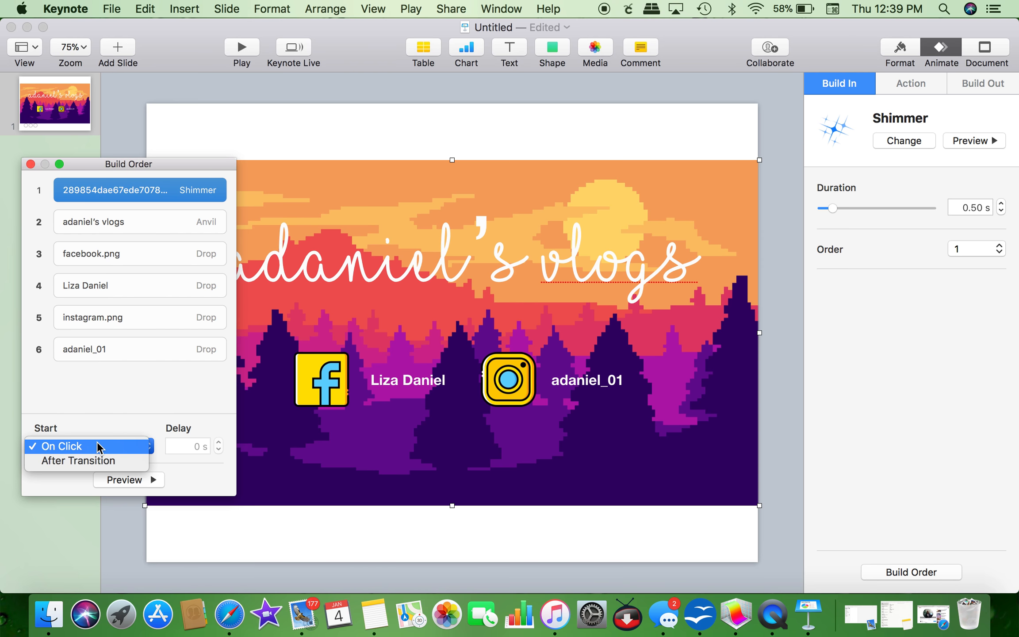
click(91, 457)
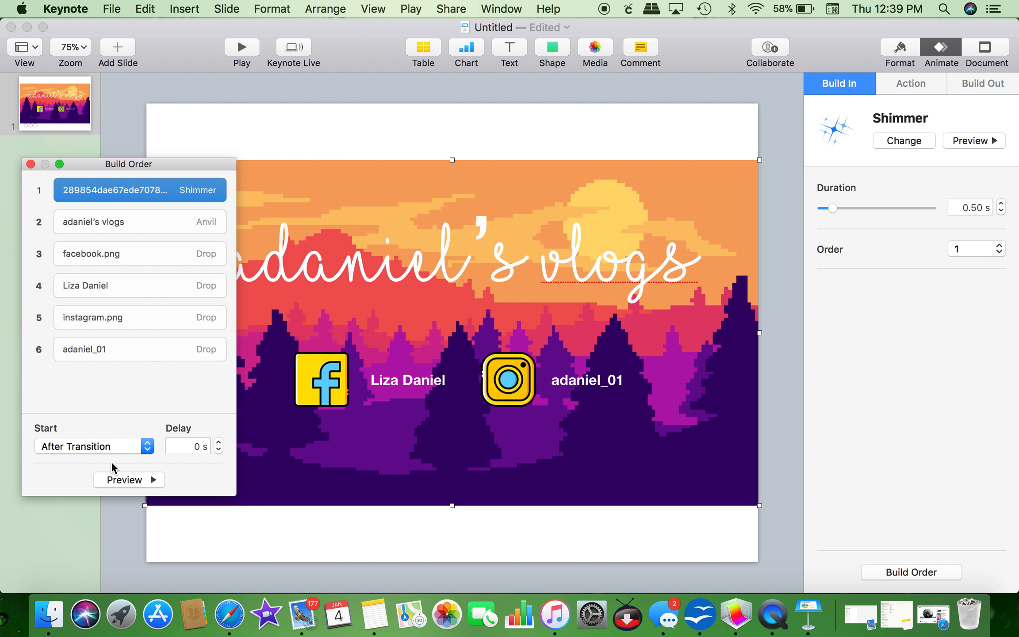
click(116, 222)
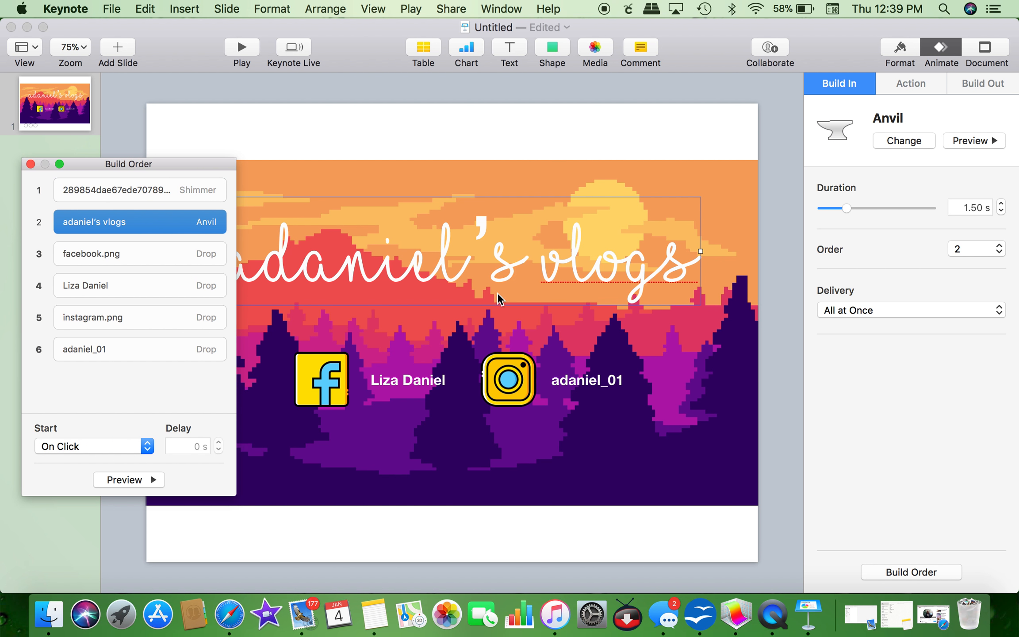
click(111, 452)
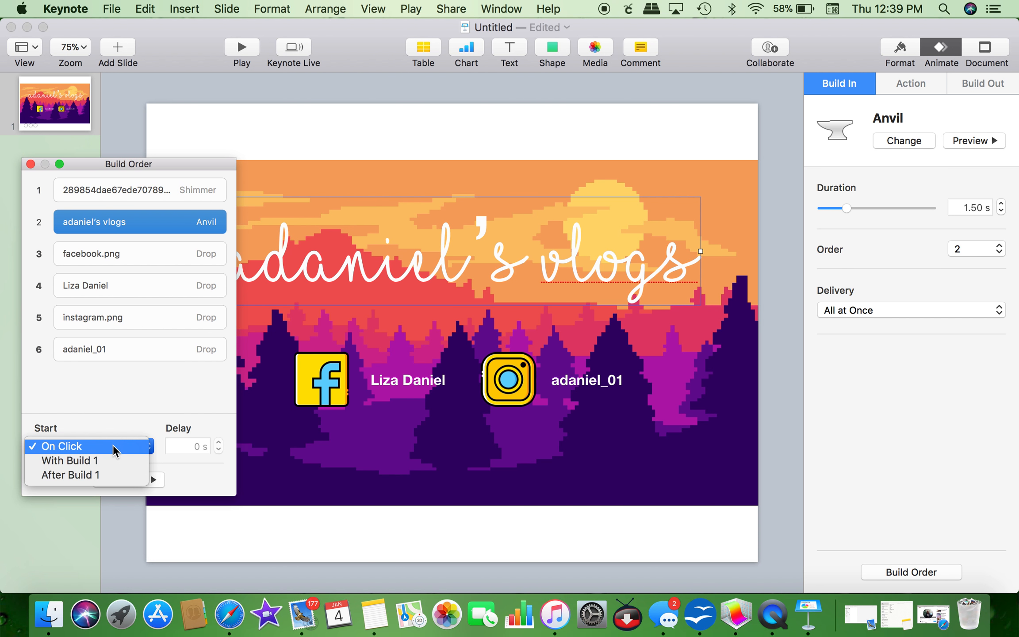
click(86, 475)
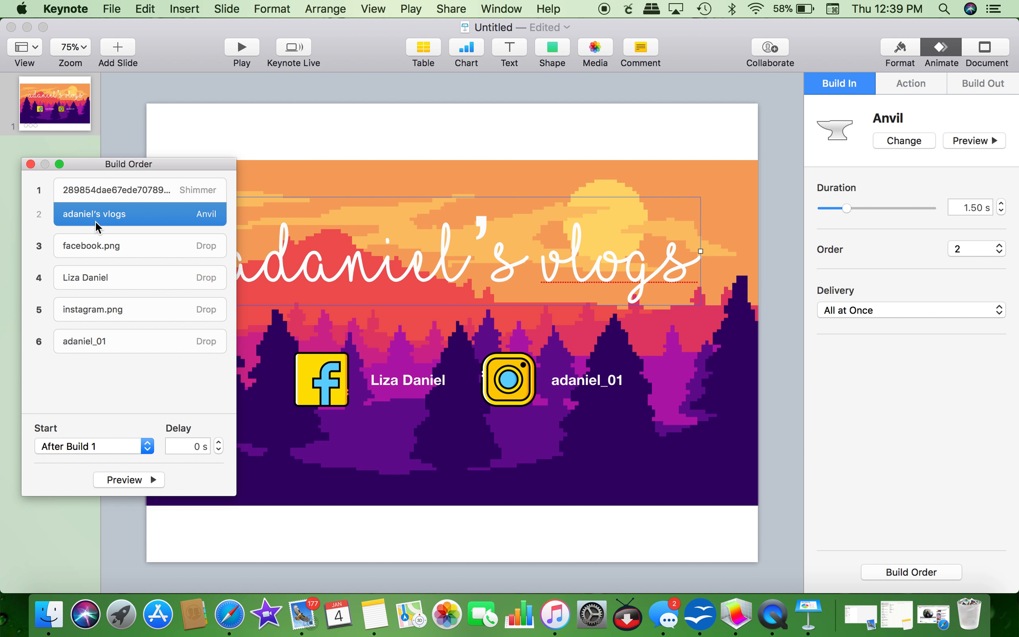
Step: Start the facebook.png Drop after build 2 and the name label's Drop with build 3
click(94, 245)
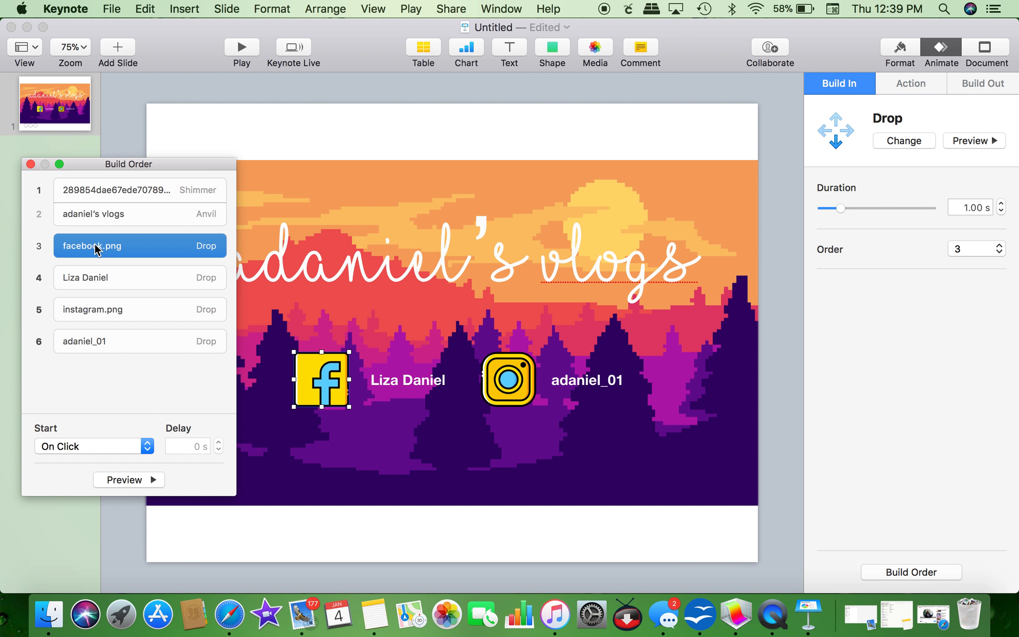
click(124, 444)
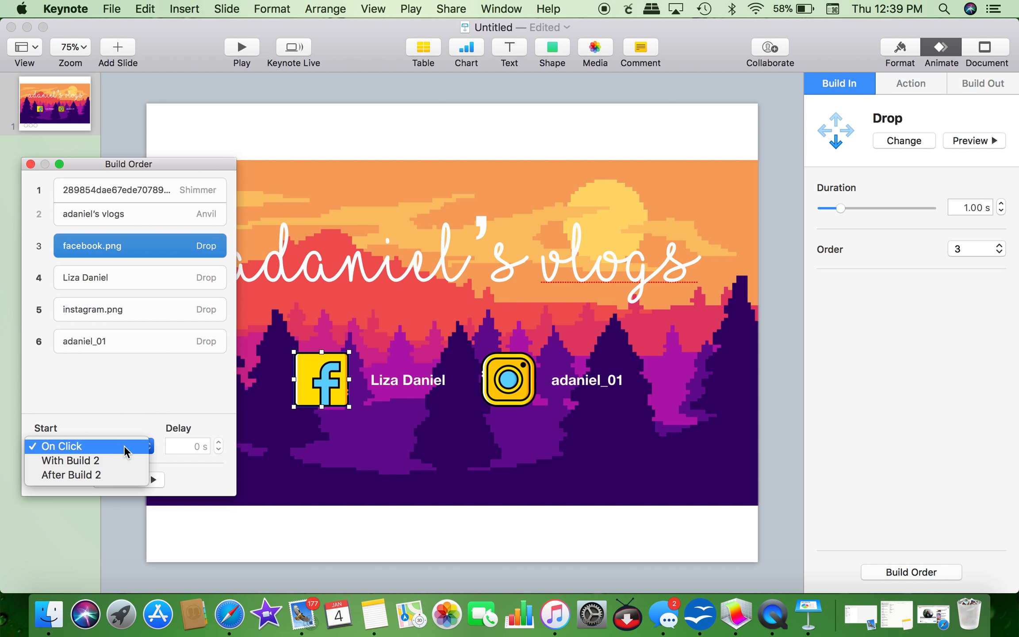
click(99, 473)
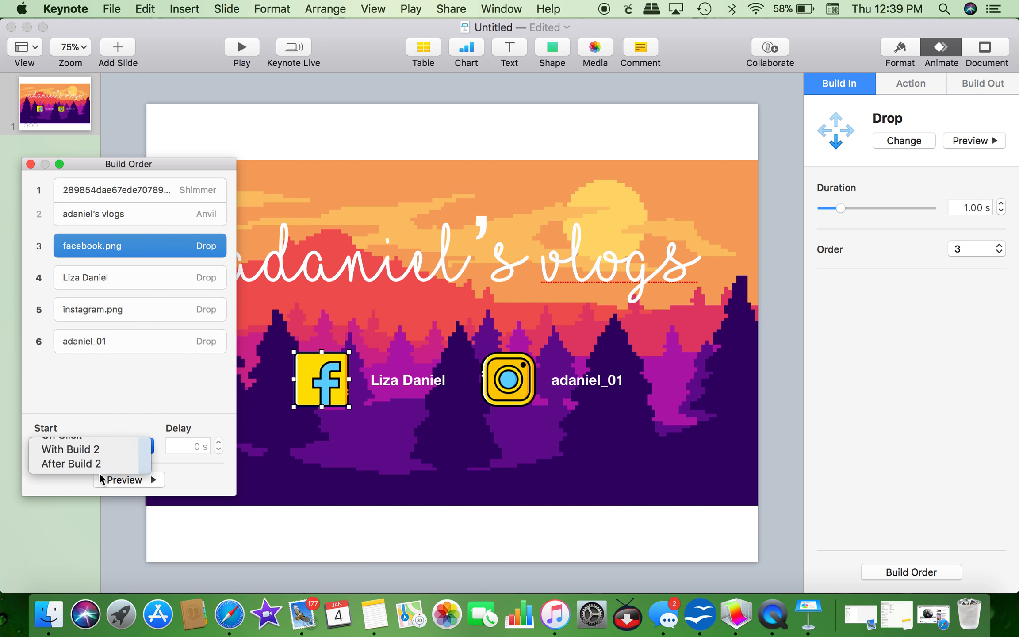
click(115, 266)
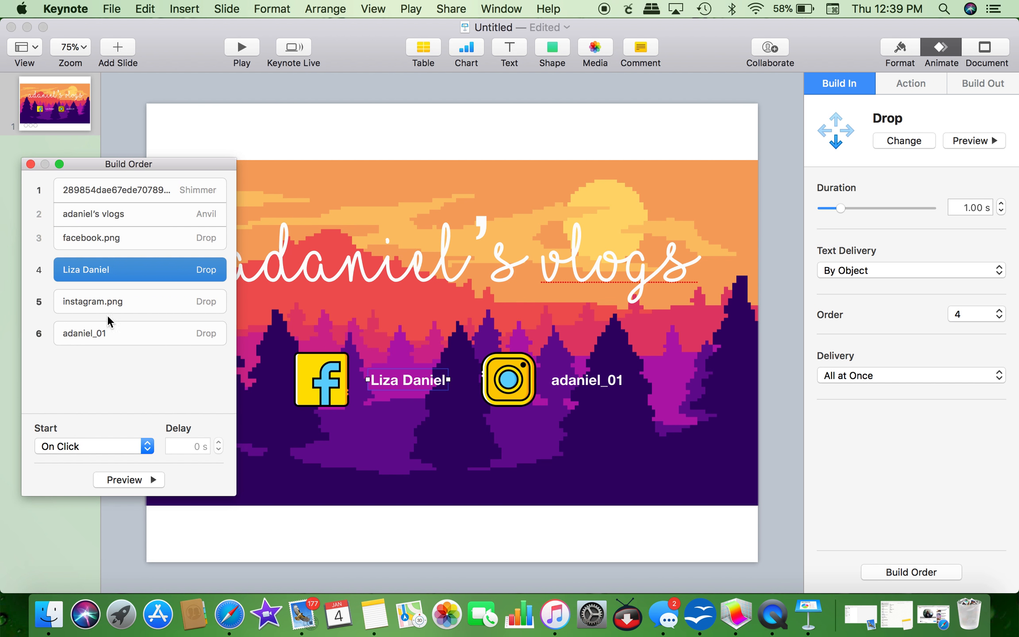
click(96, 445)
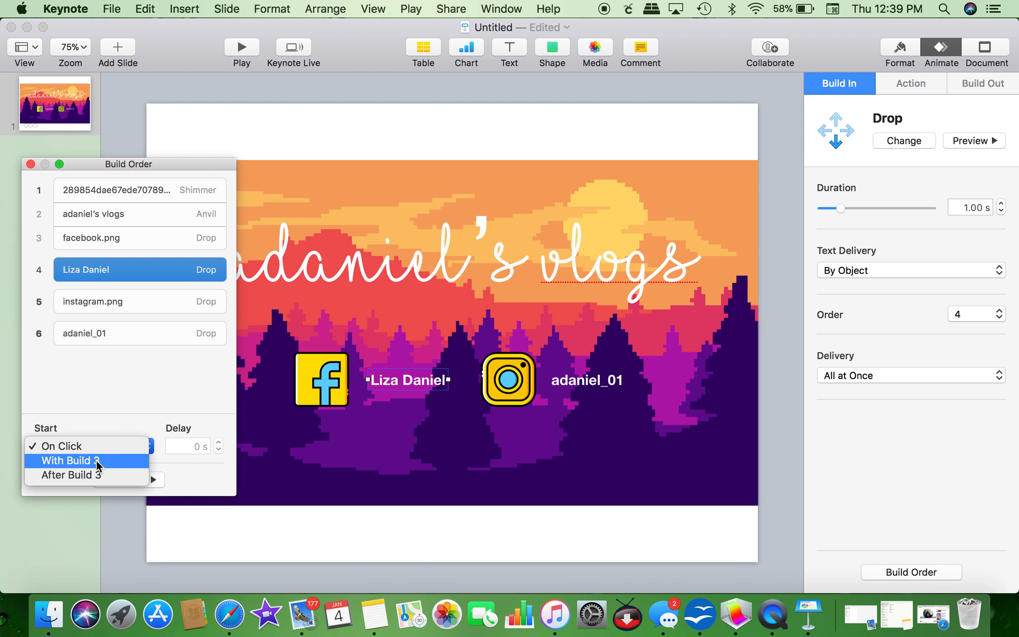
click(96, 459)
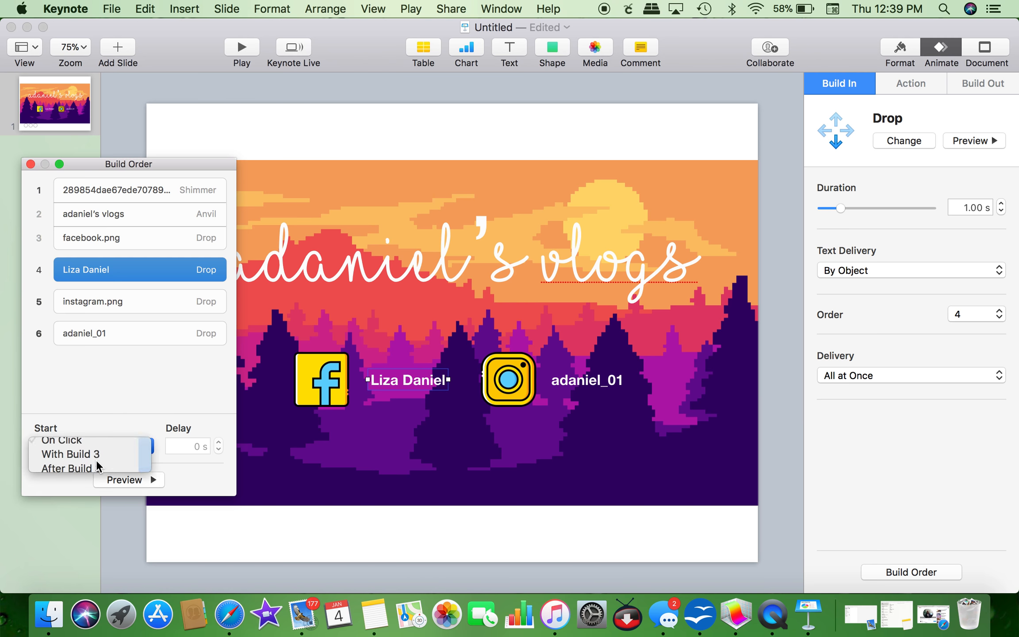
Step: Adjust the Instagram icon's start, set the handle label With Build 3, and preview the sequence
click(149, 295)
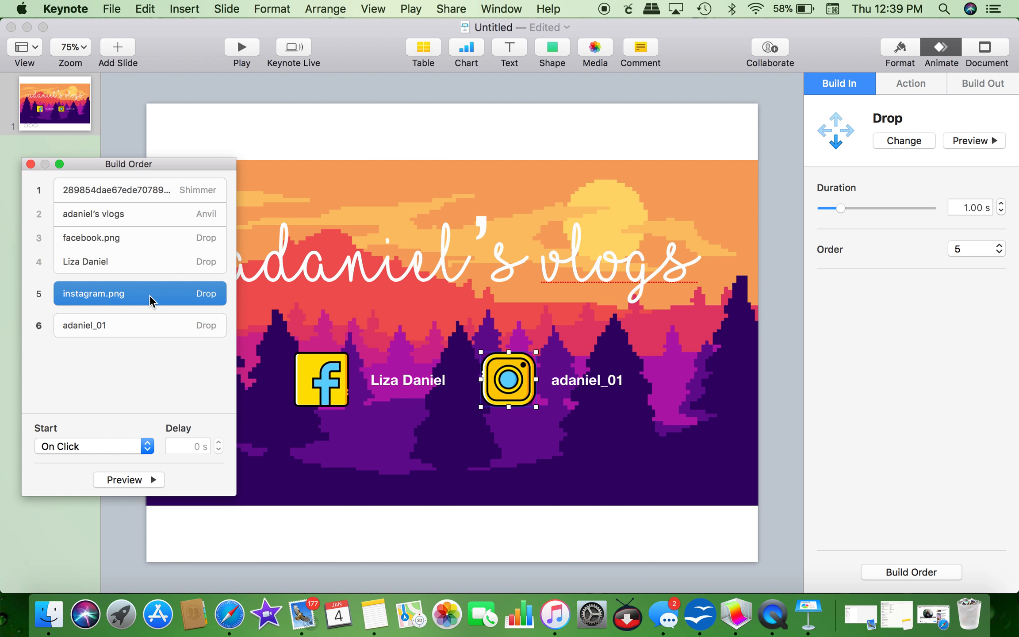
click(103, 443)
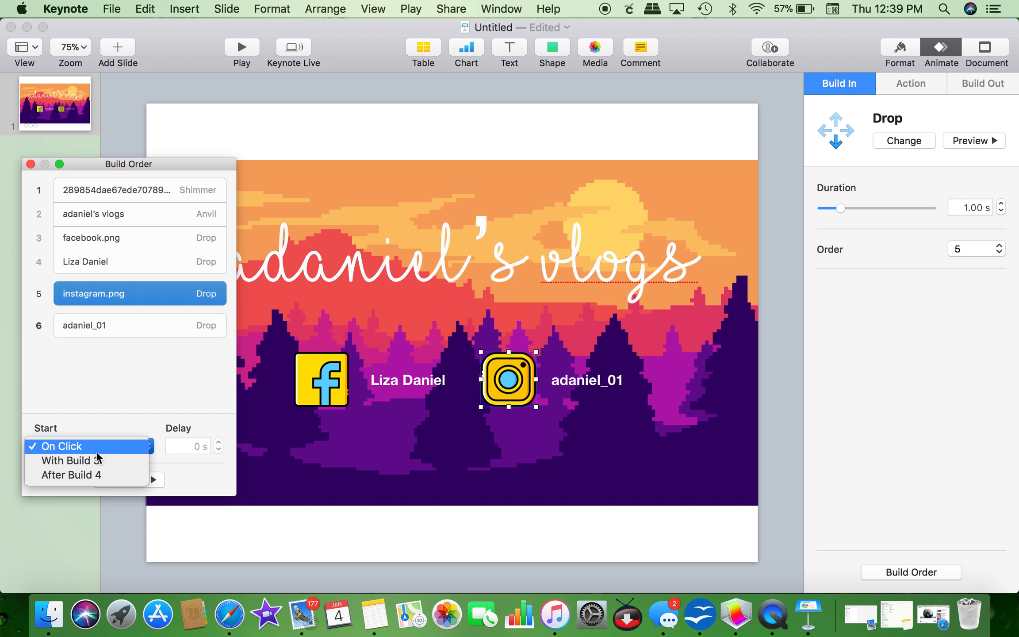
click(93, 466)
click(118, 318)
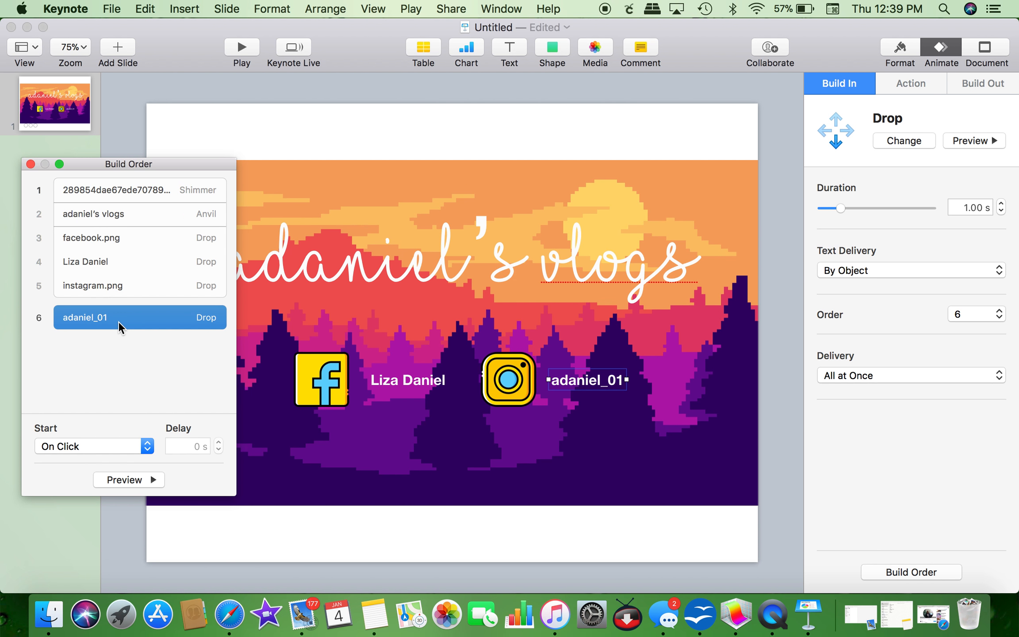
click(93, 446)
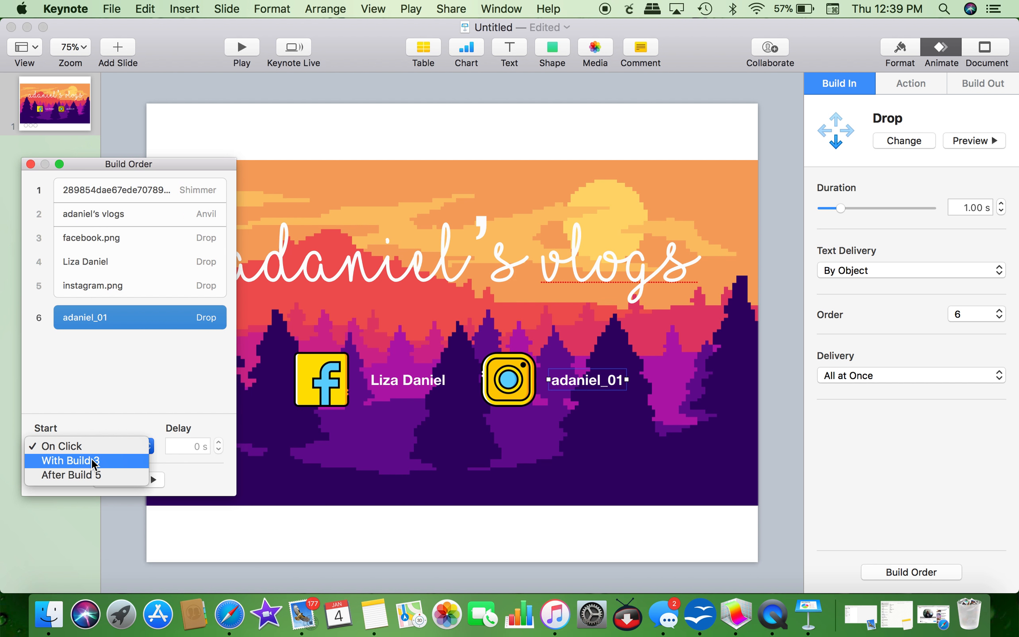
click(90, 459)
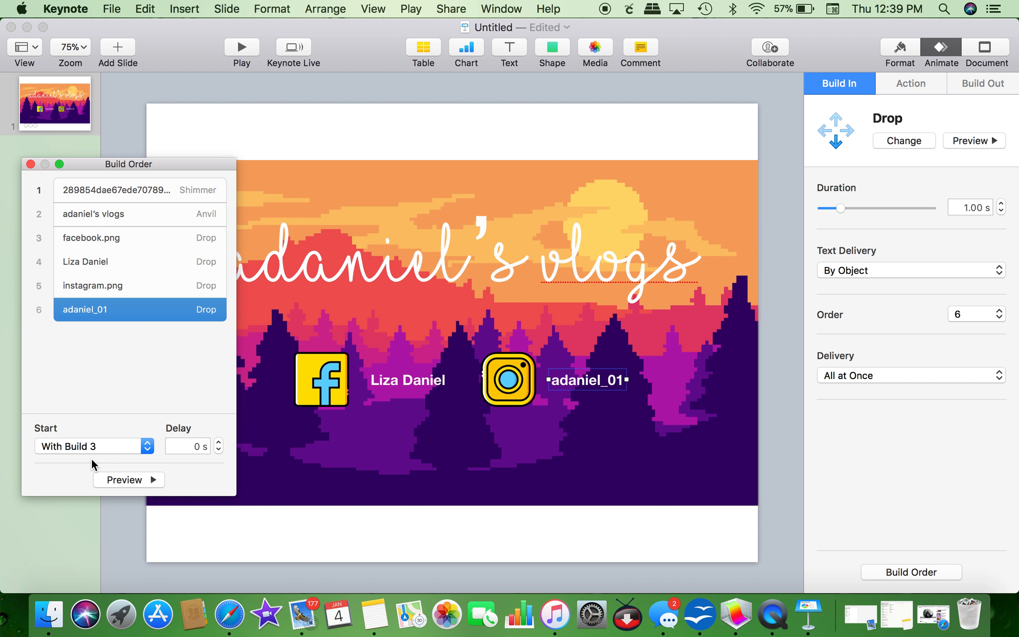
click(138, 478)
Step: Check the background's build-out effects, then select the script title
click(633, 424)
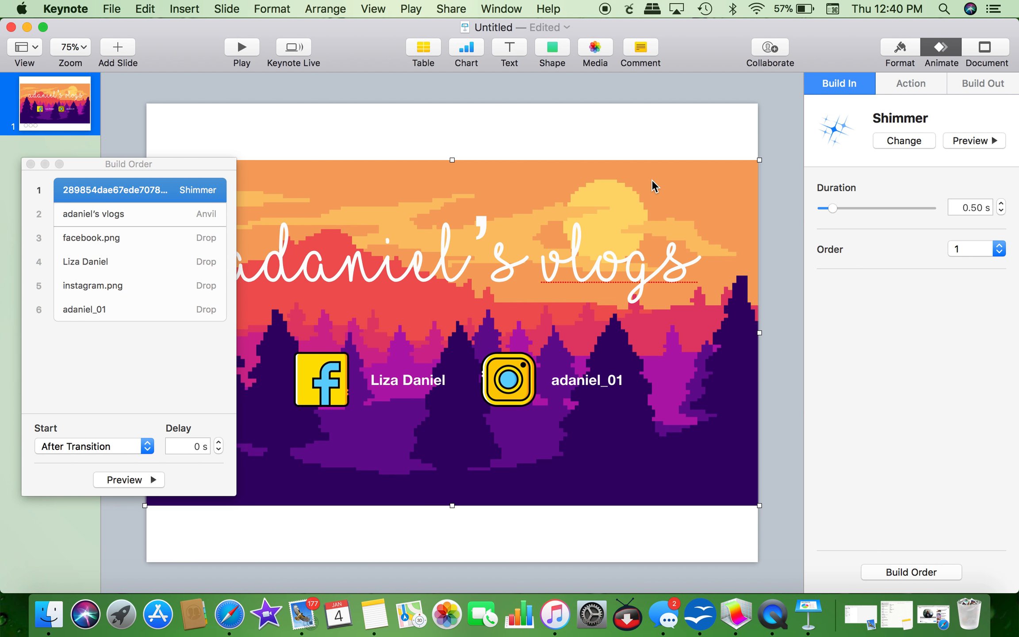
click(993, 85)
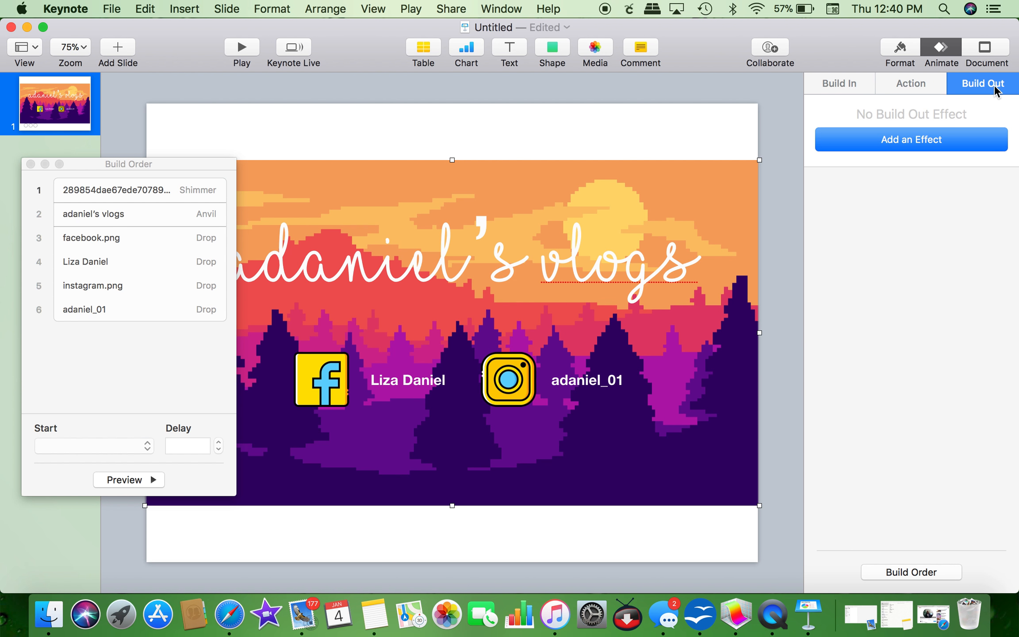
click(530, 275)
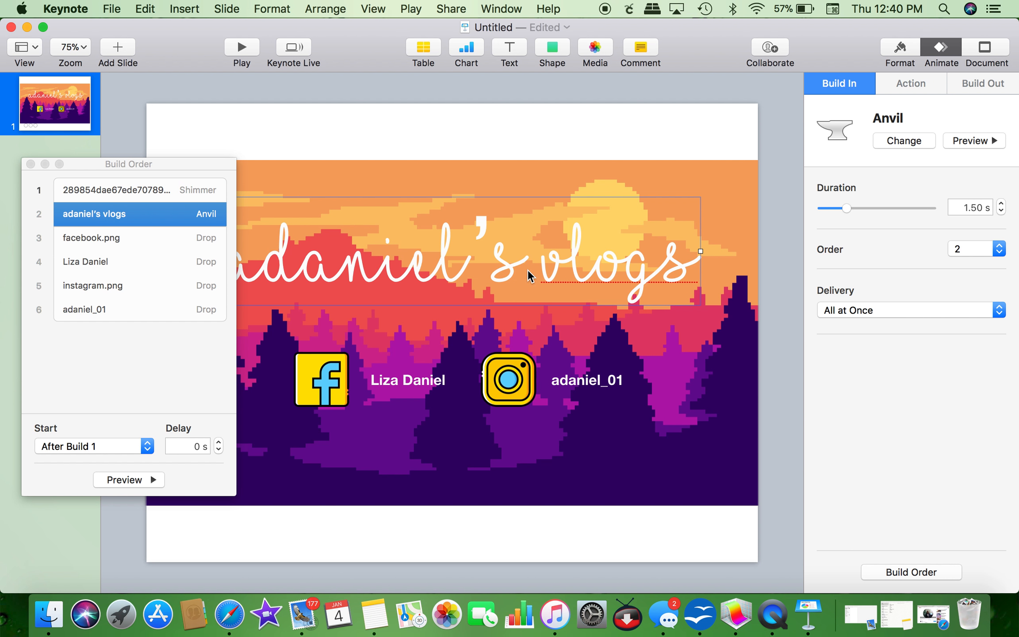
click(510, 255)
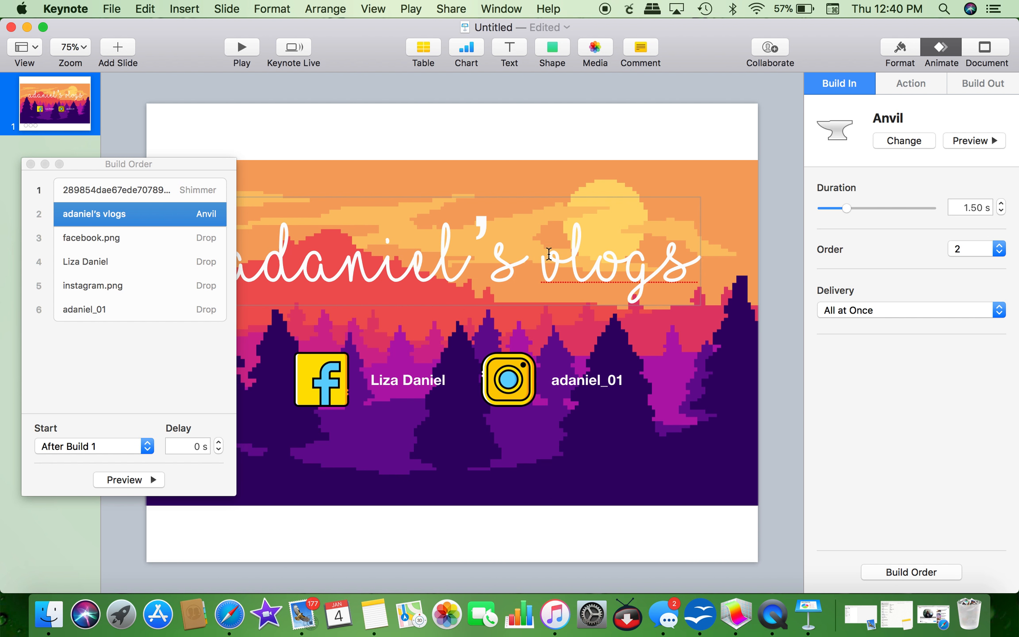
click(709, 253)
click(661, 254)
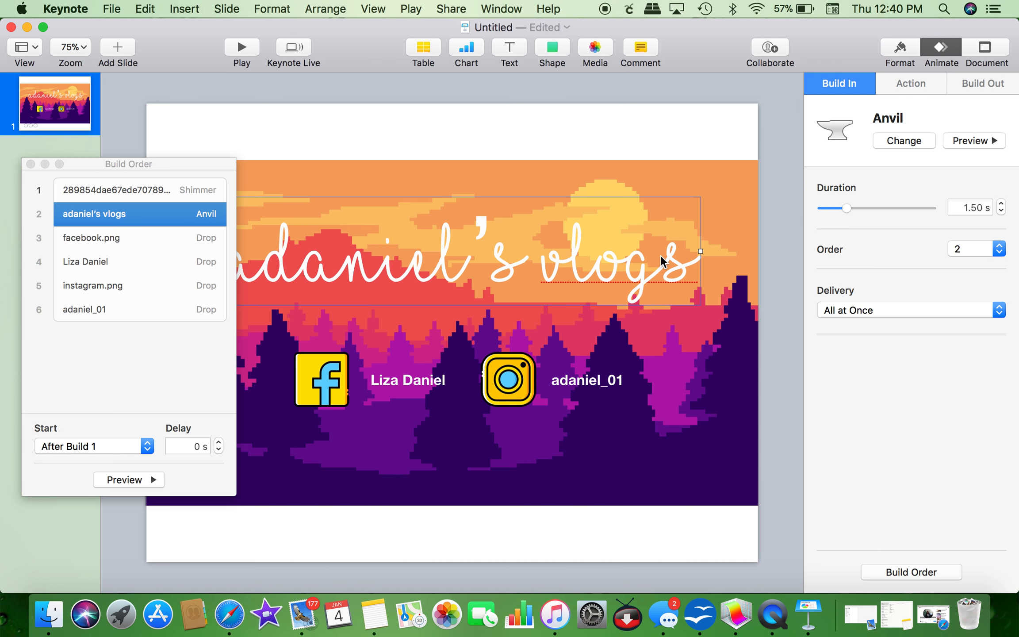
Step: Preview Dissolve, Confetti and Crumble on the title, then apply a 2.00 s Diffuse build-out
click(977, 80)
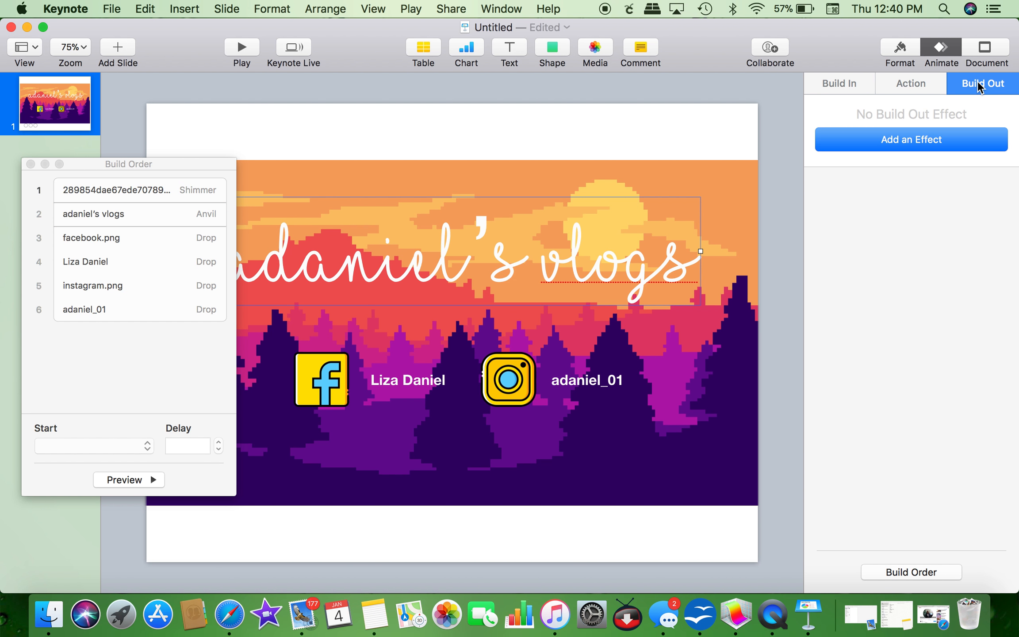
click(952, 140)
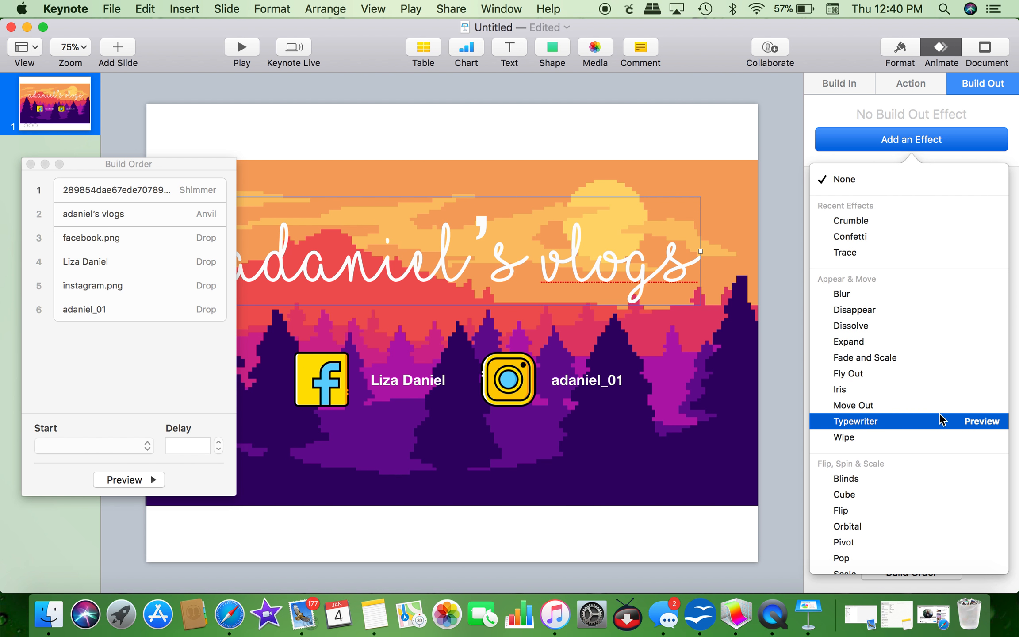
scroll(941, 419, down, 2)
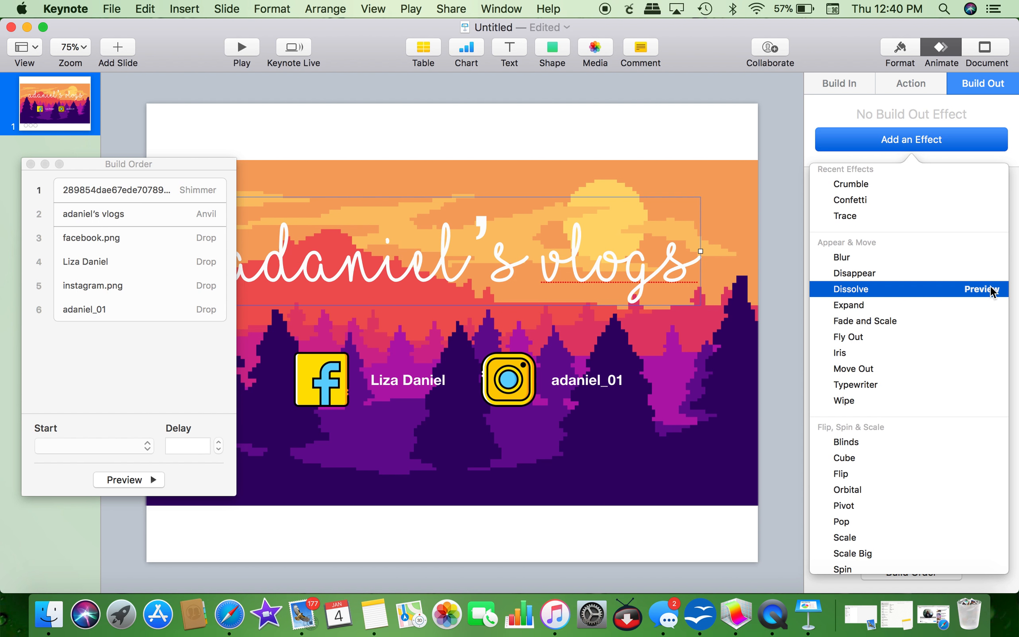
click(990, 290)
scroll(964, 458, down, 6)
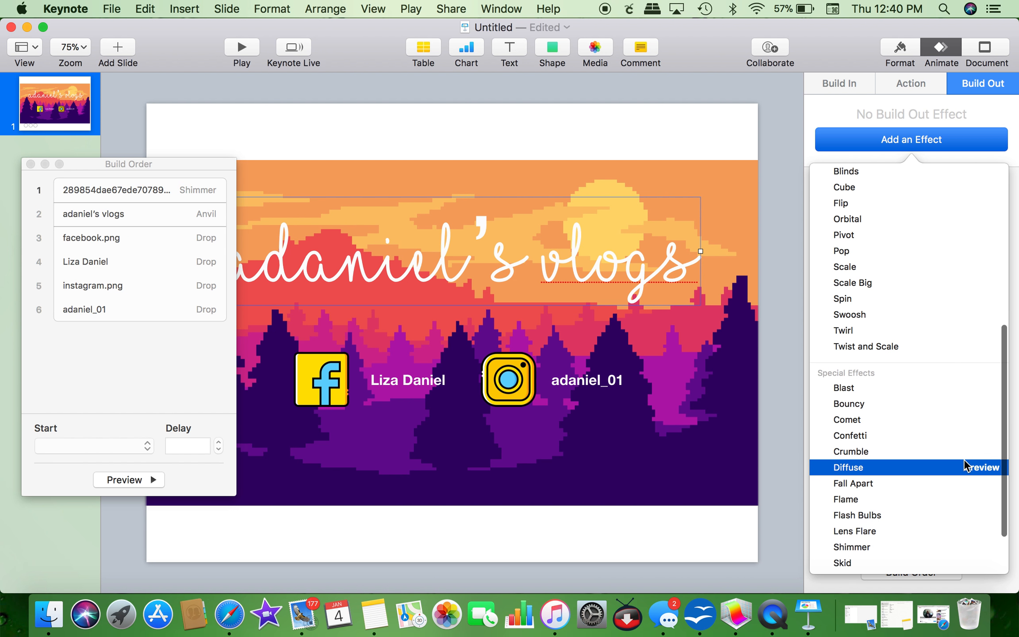
click(985, 434)
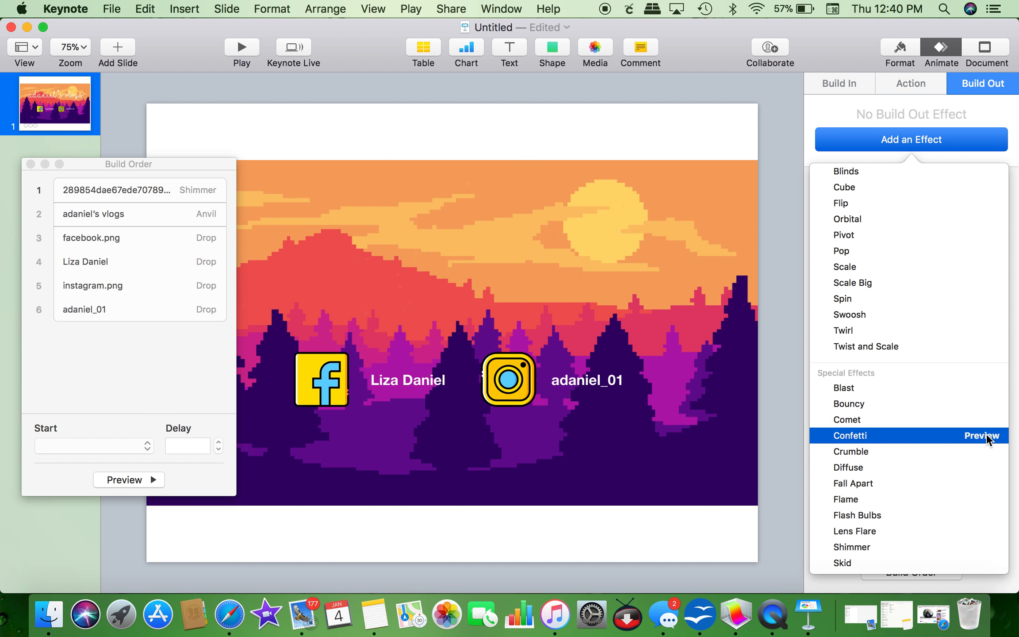
click(983, 451)
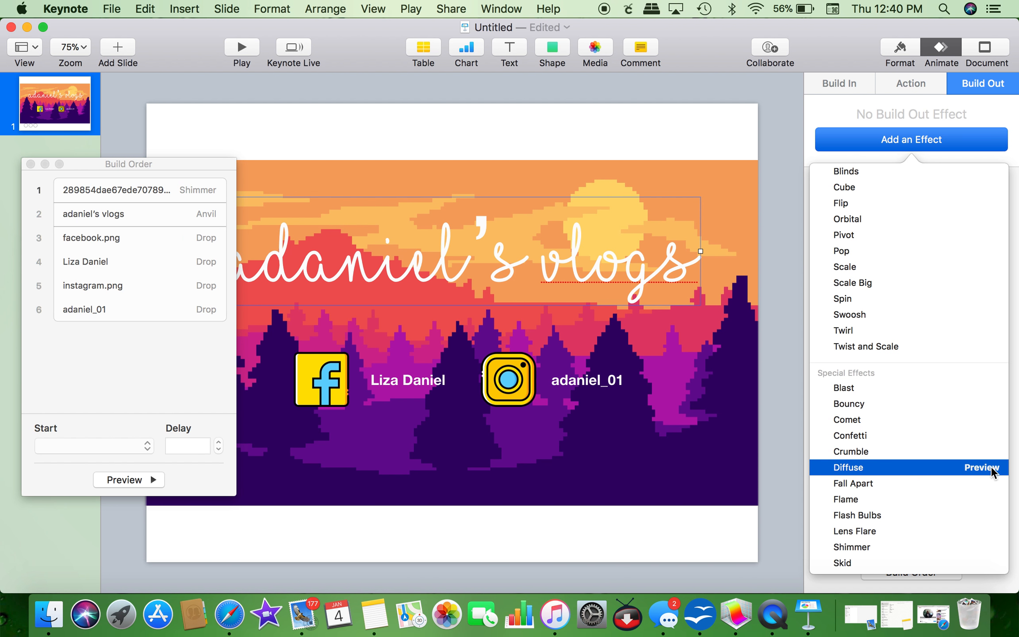
click(989, 468)
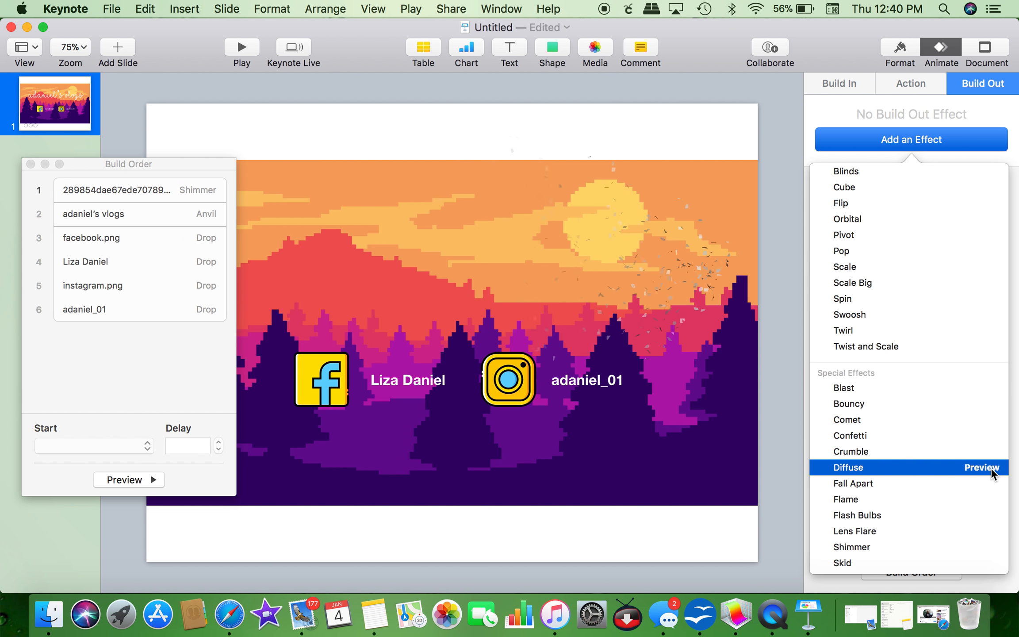
click(917, 465)
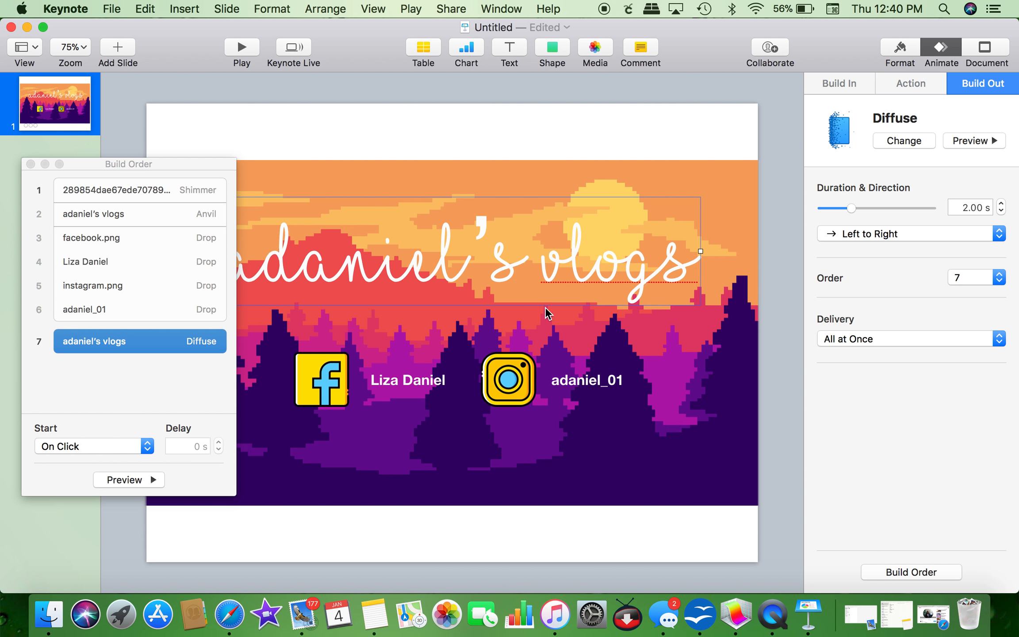
click(313, 385)
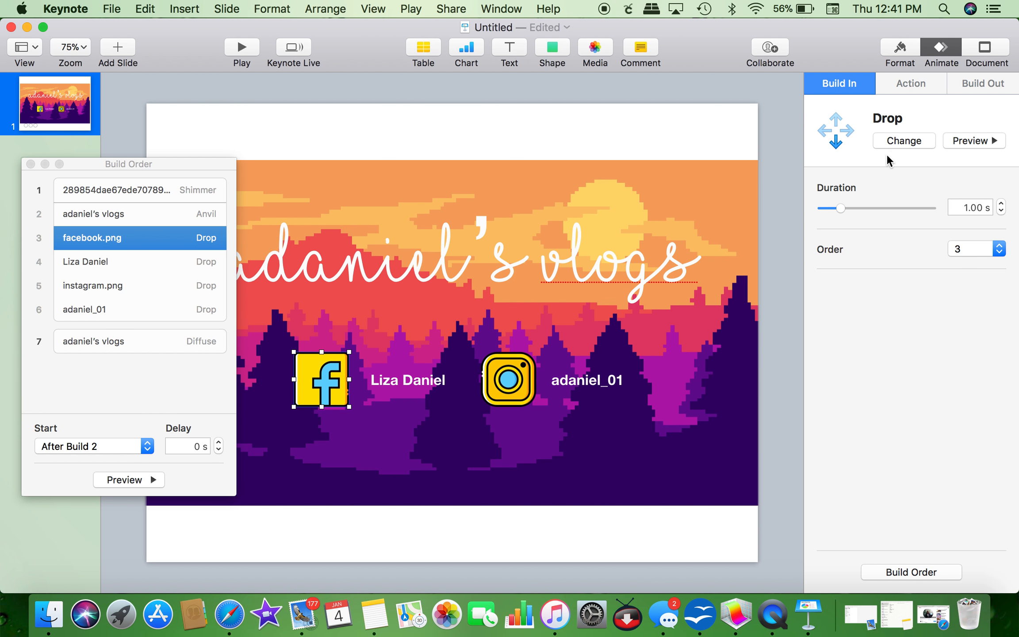
Step: Give the Facebook icon and its name label Confetti build-outs
click(983, 83)
click(958, 132)
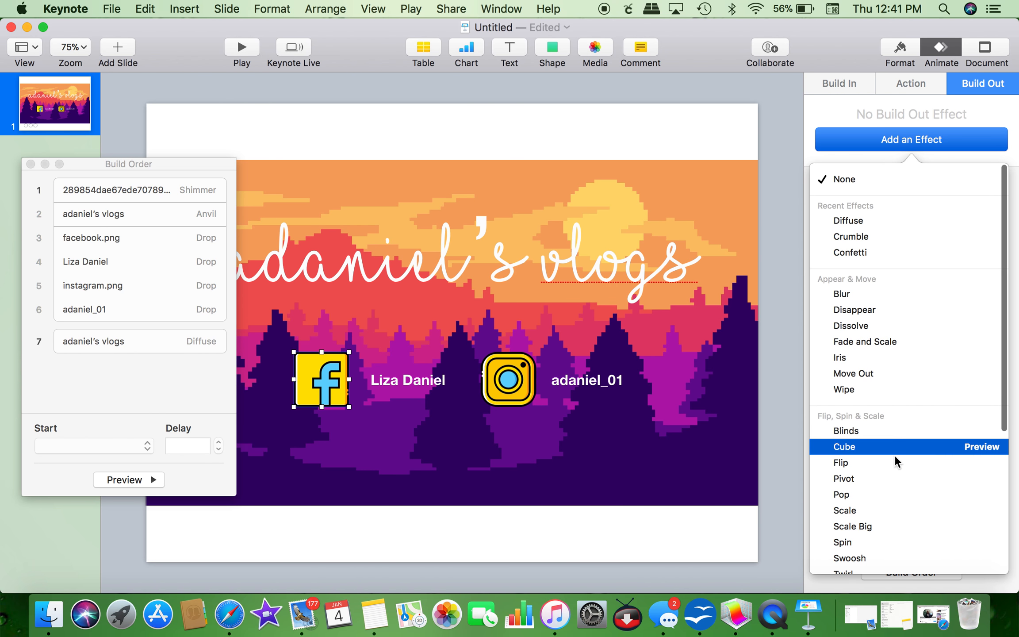
scroll(902, 471, down, 2)
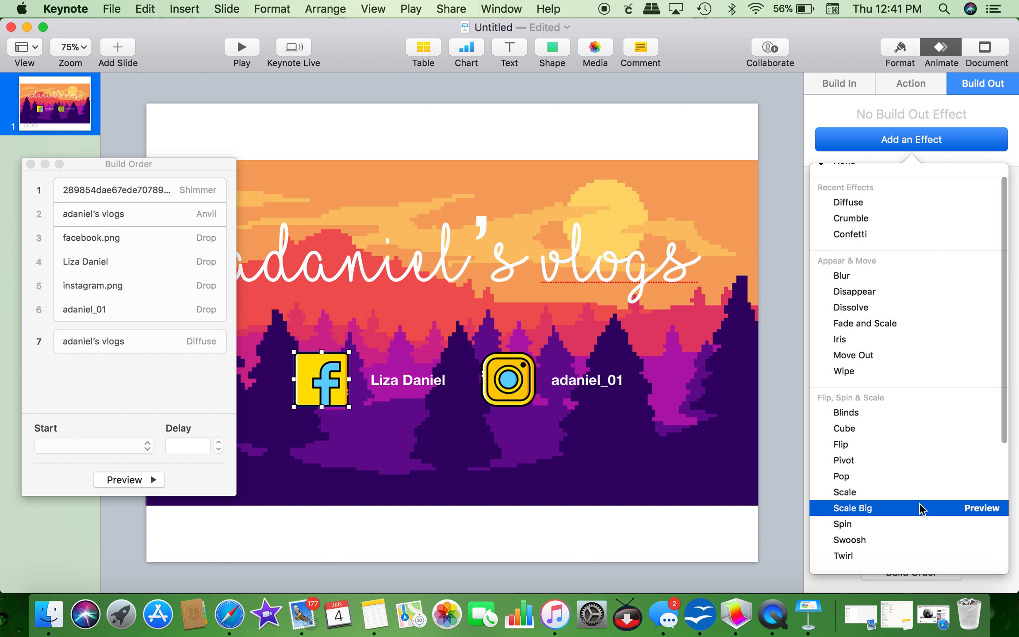
scroll(919, 504, up, 1)
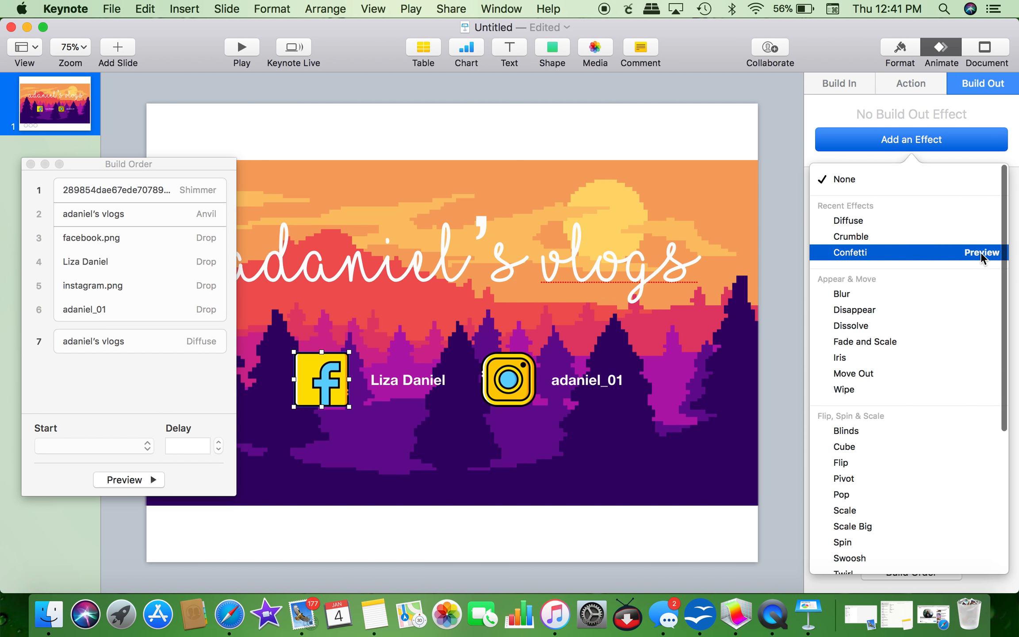
click(981, 250)
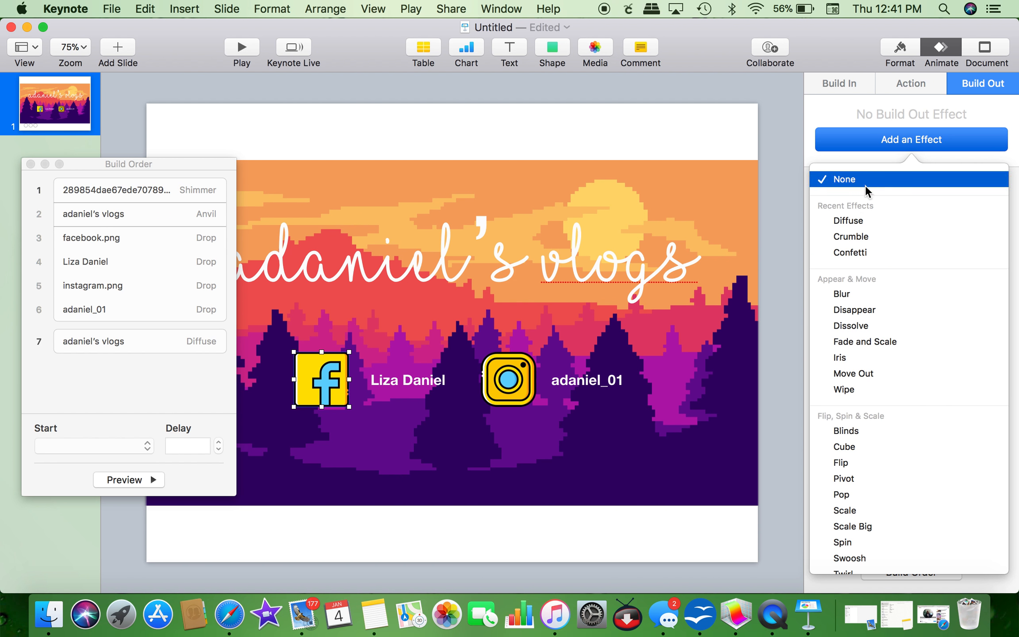
click(857, 252)
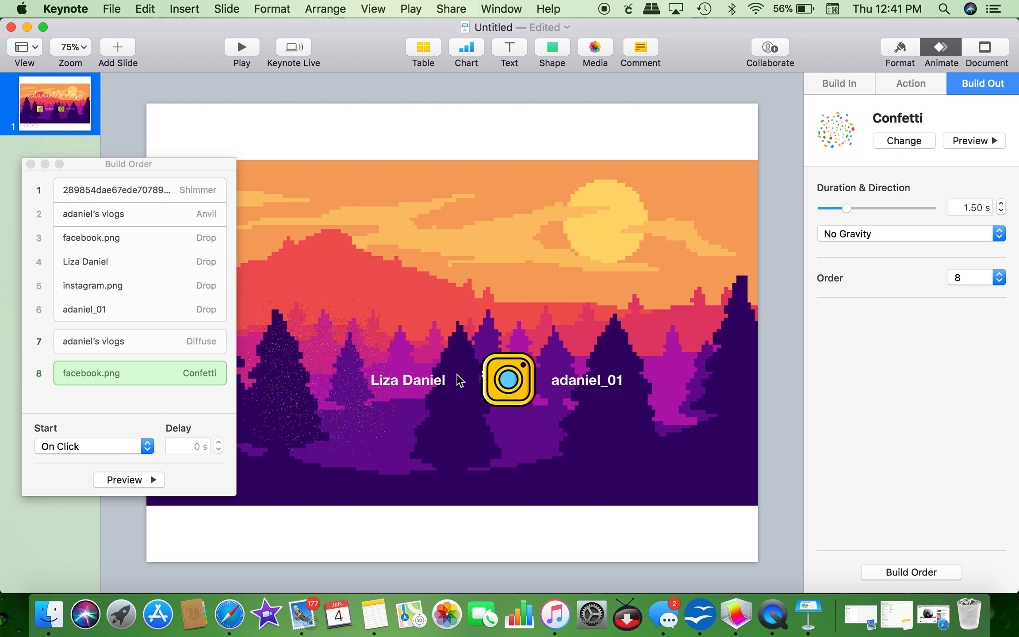
click(427, 380)
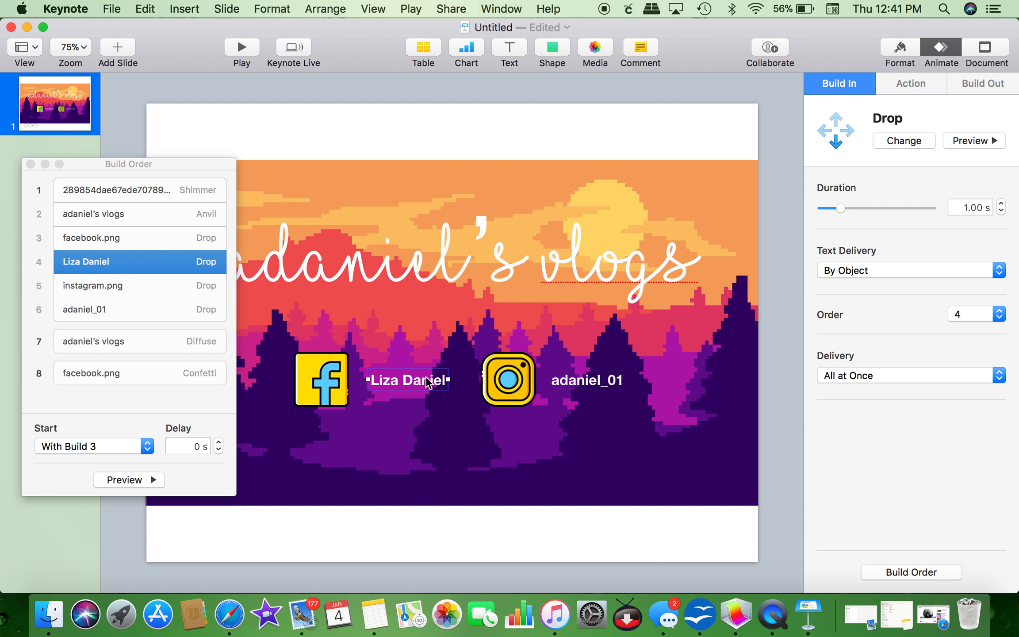
click(969, 84)
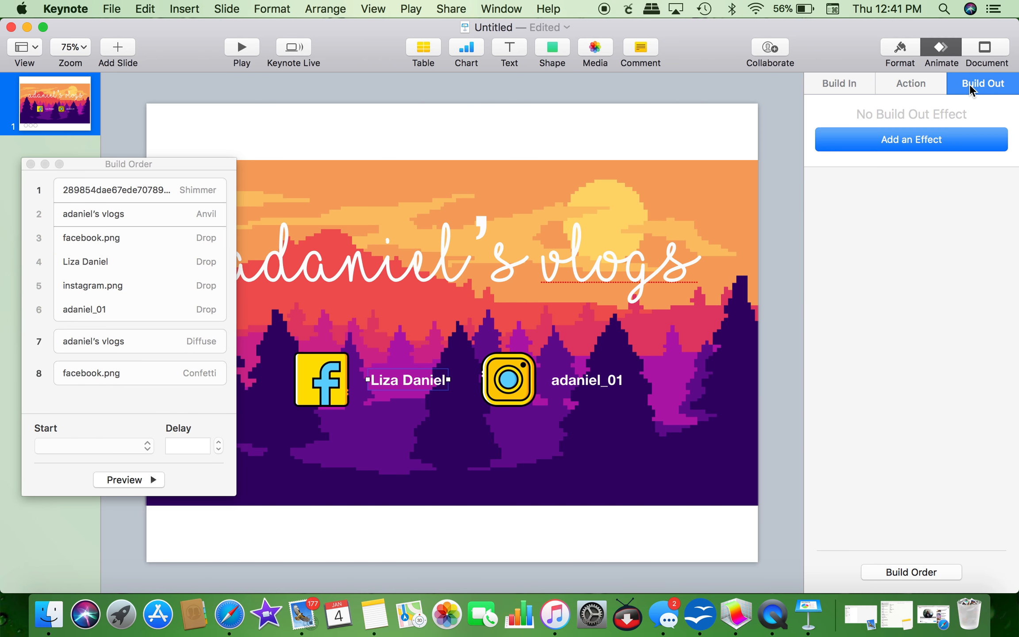
click(940, 139)
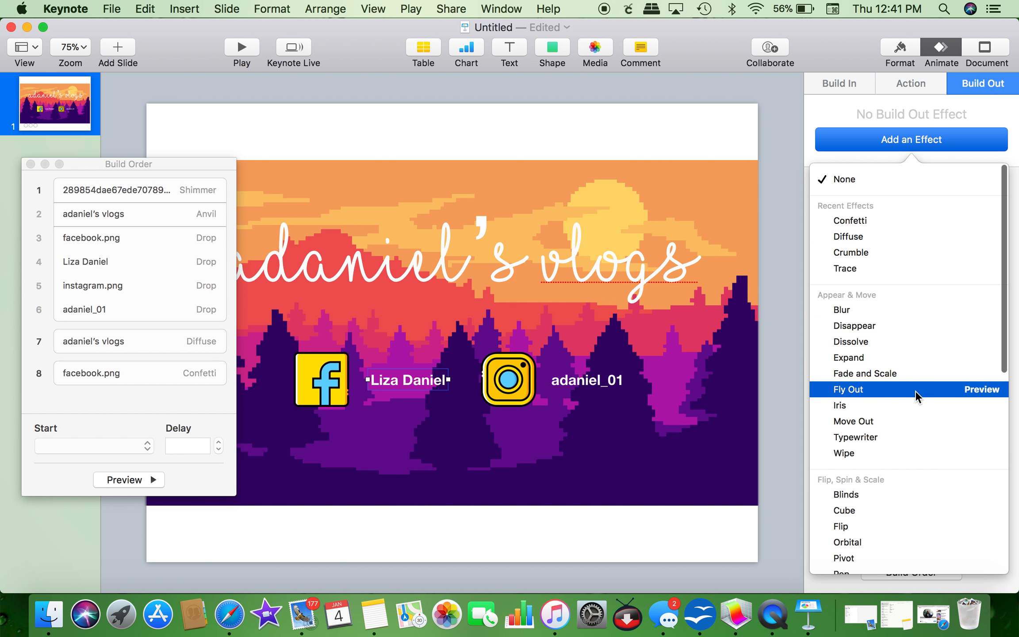
click(890, 221)
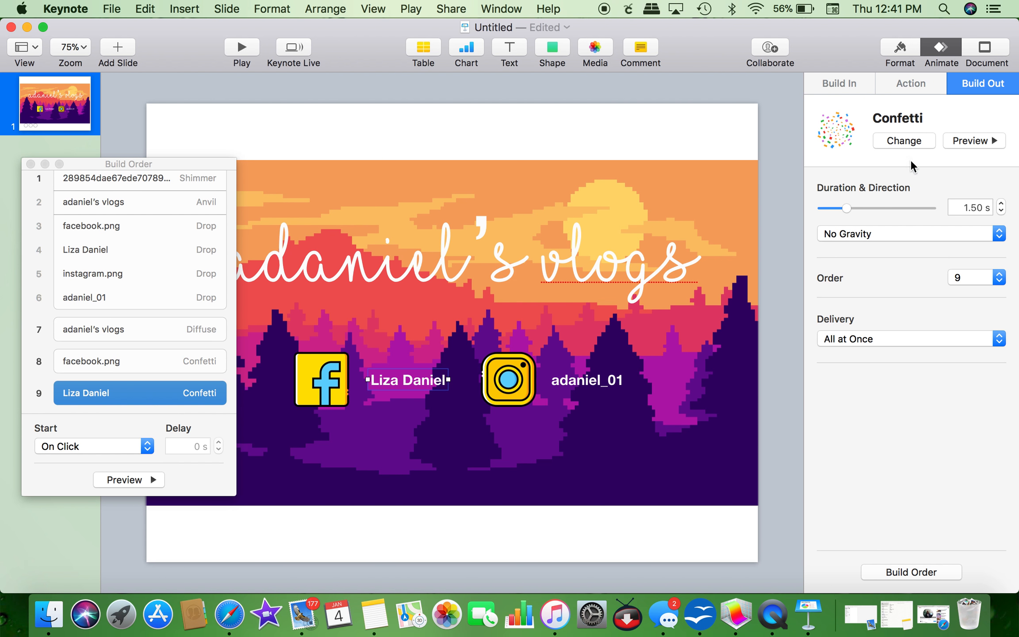
Step: Give the Instagram icon and its handle caption 1.50 s Confetti build-outs as builds 10 and 11
click(510, 386)
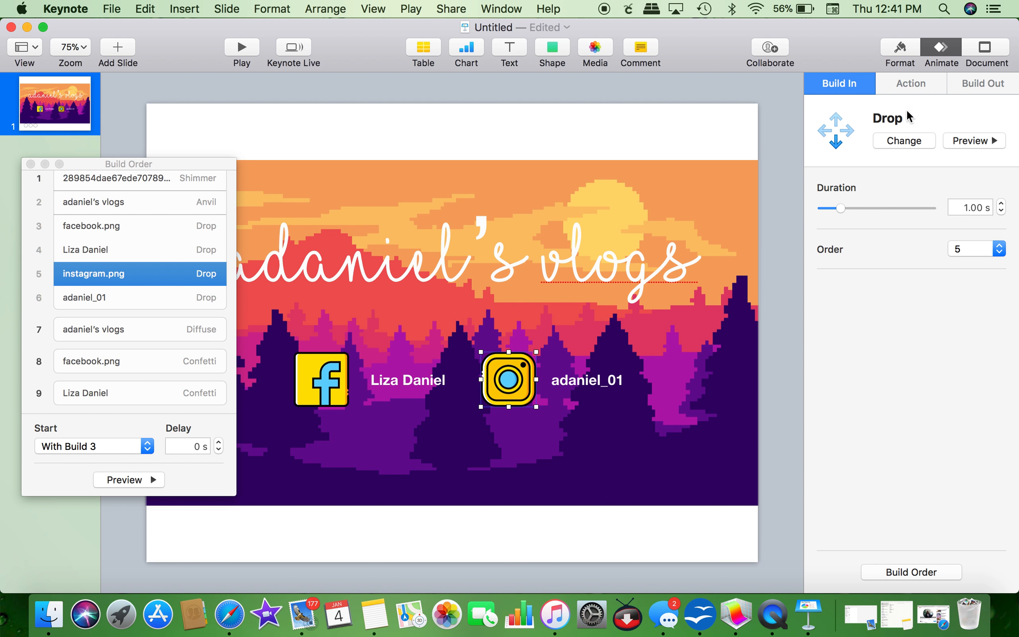
click(967, 81)
click(922, 138)
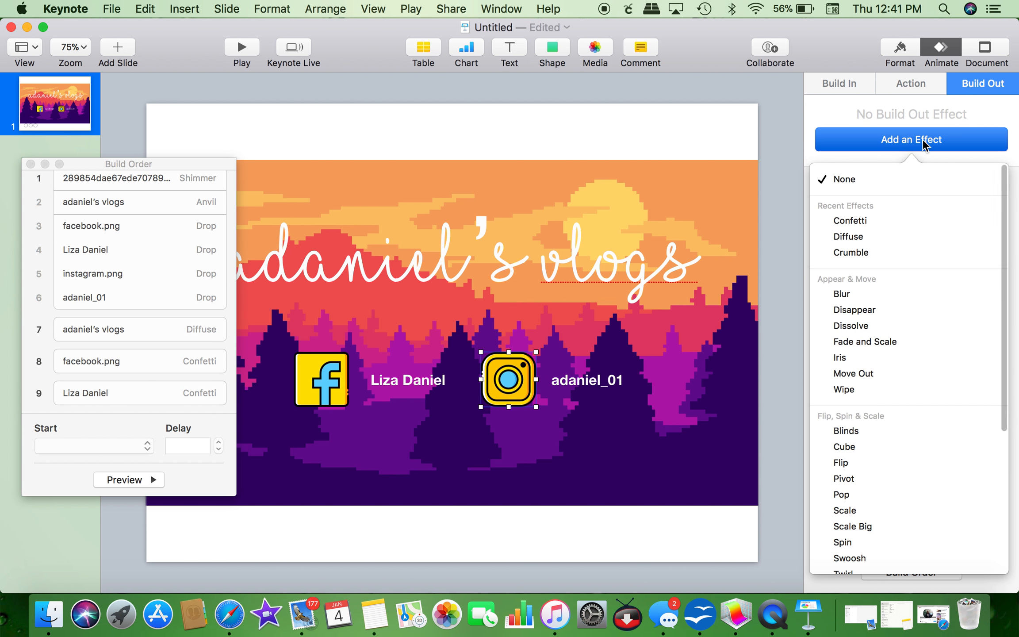
click(864, 213)
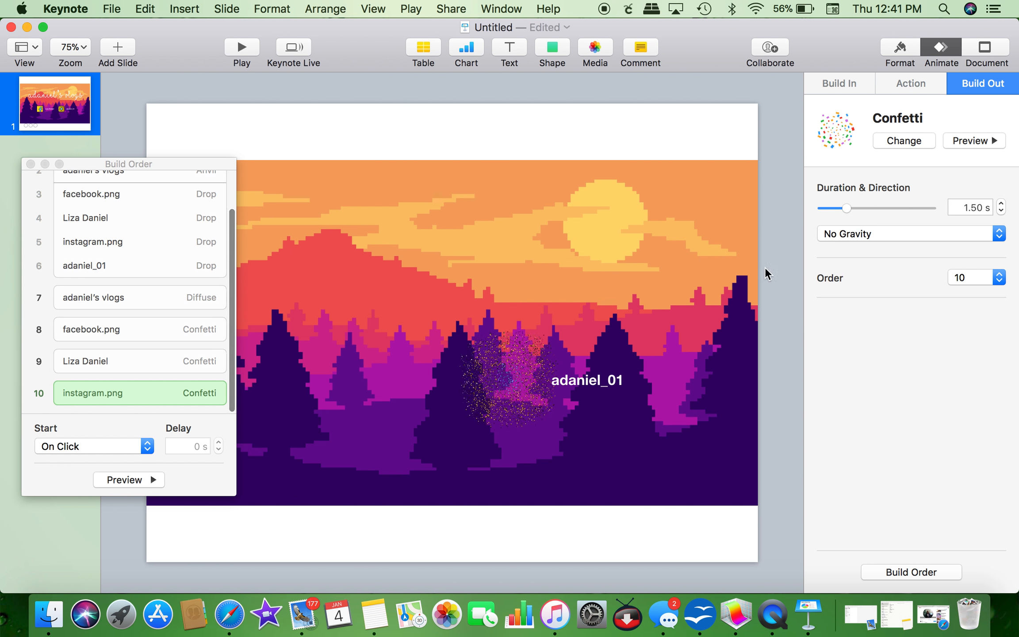
click(610, 390)
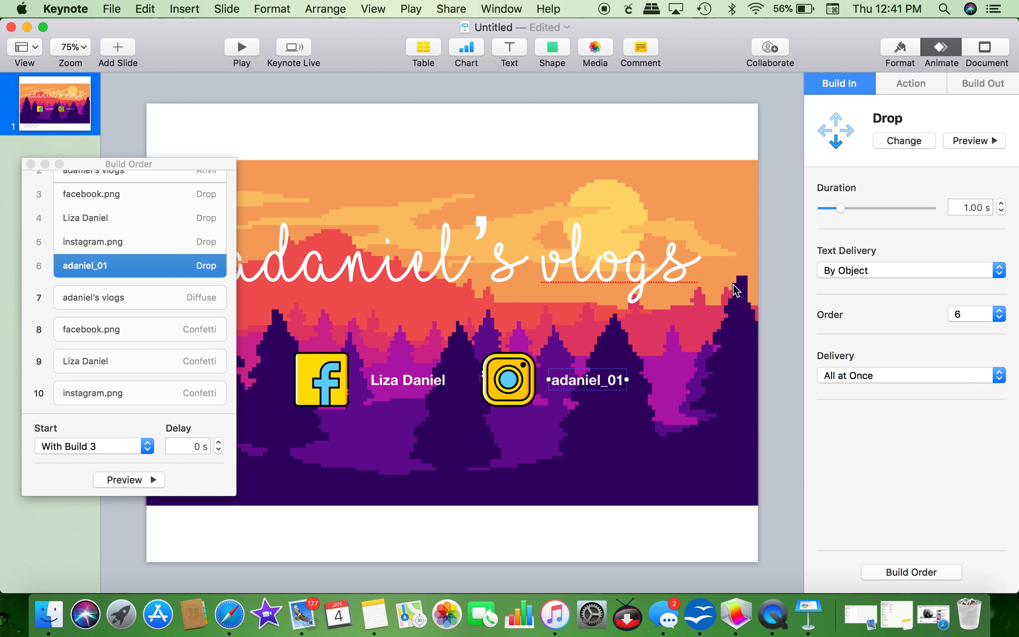
click(976, 87)
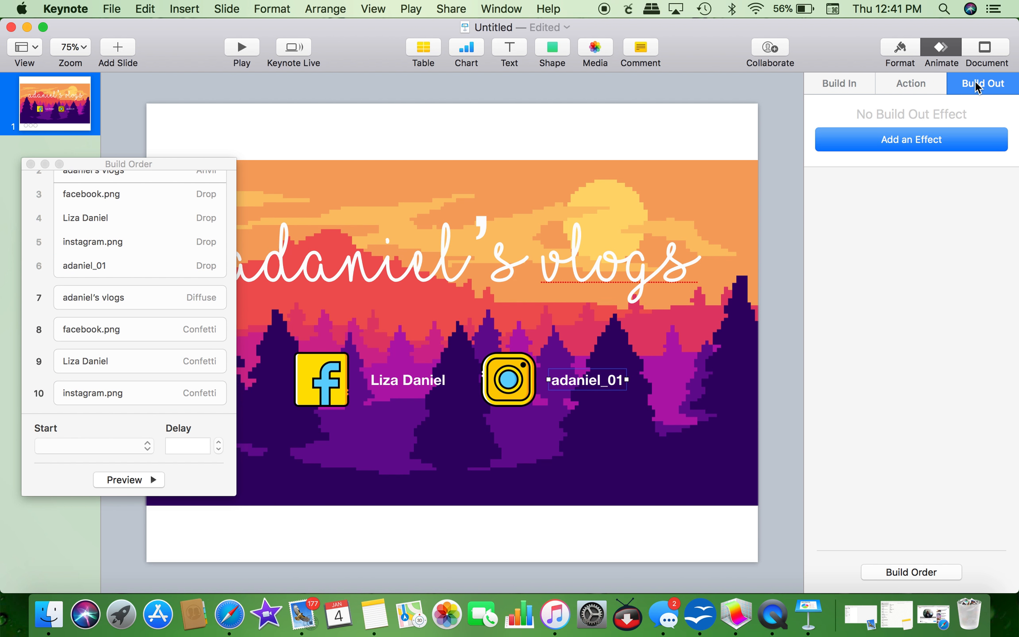
click(917, 140)
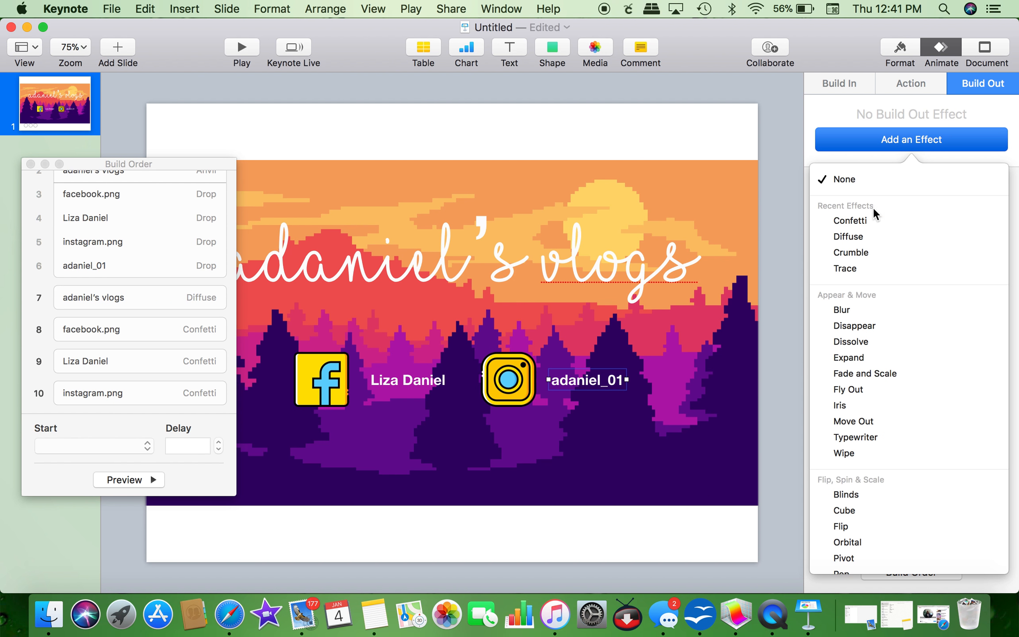
click(870, 219)
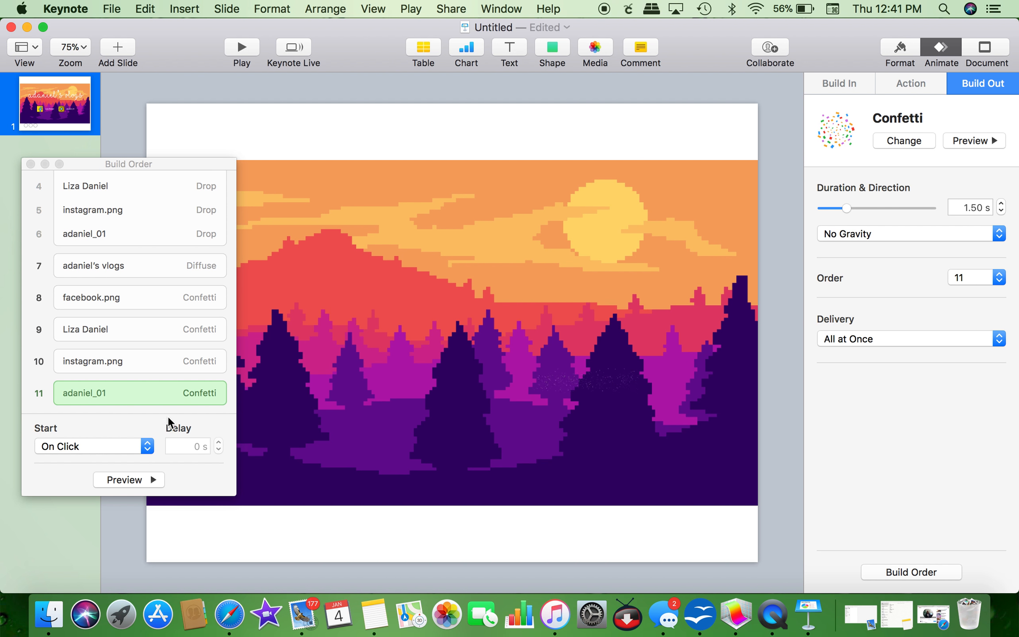
Step: Give the sunset background a 2.50 s left-to-right Crumble build-out as build 12
click(686, 186)
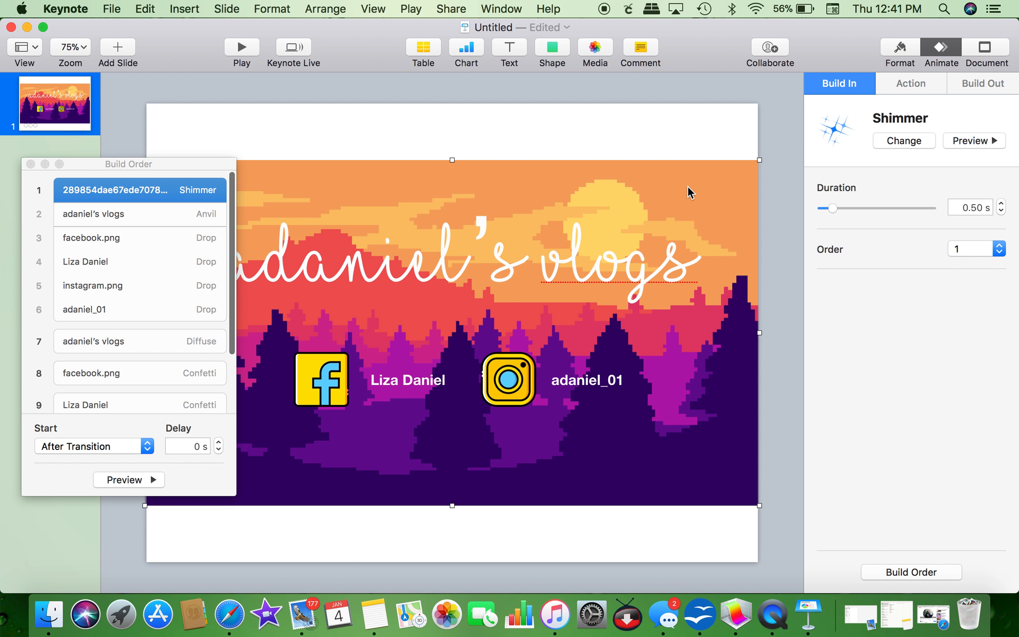
click(968, 81)
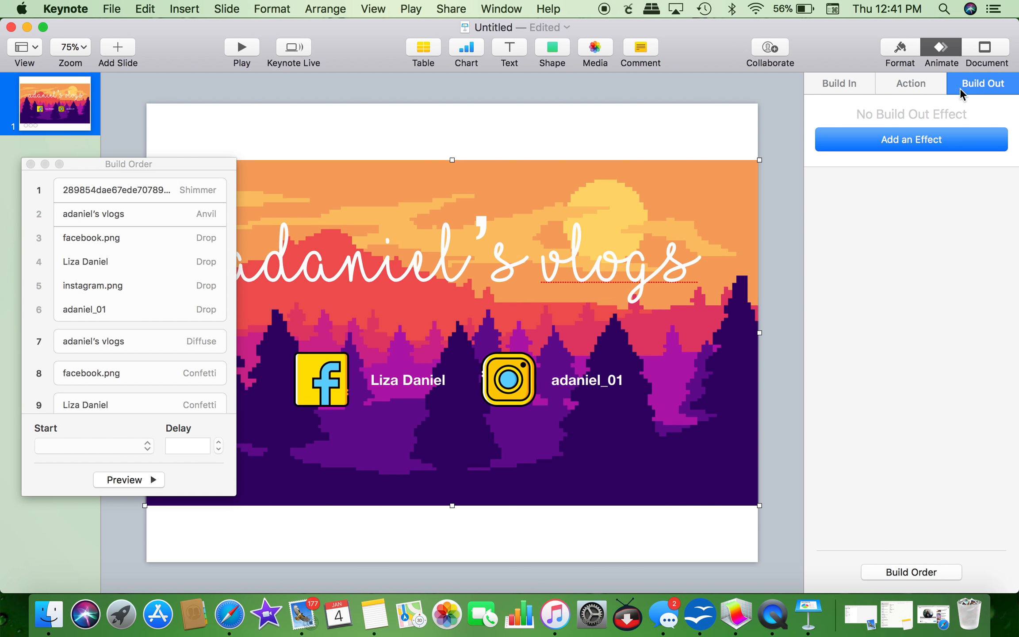
click(937, 141)
scroll(932, 387, down, 5)
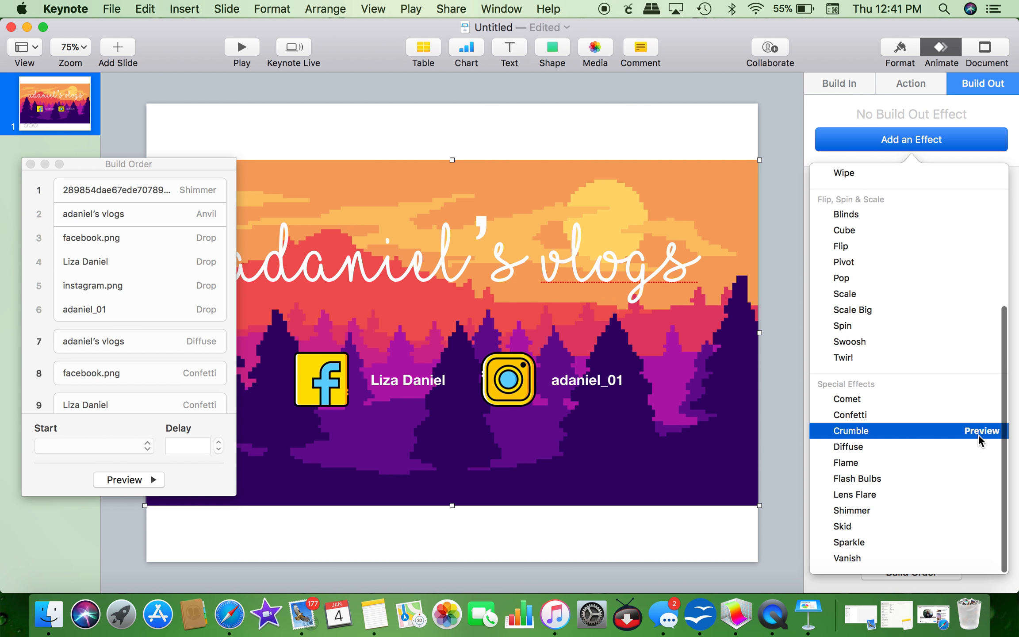
click(977, 431)
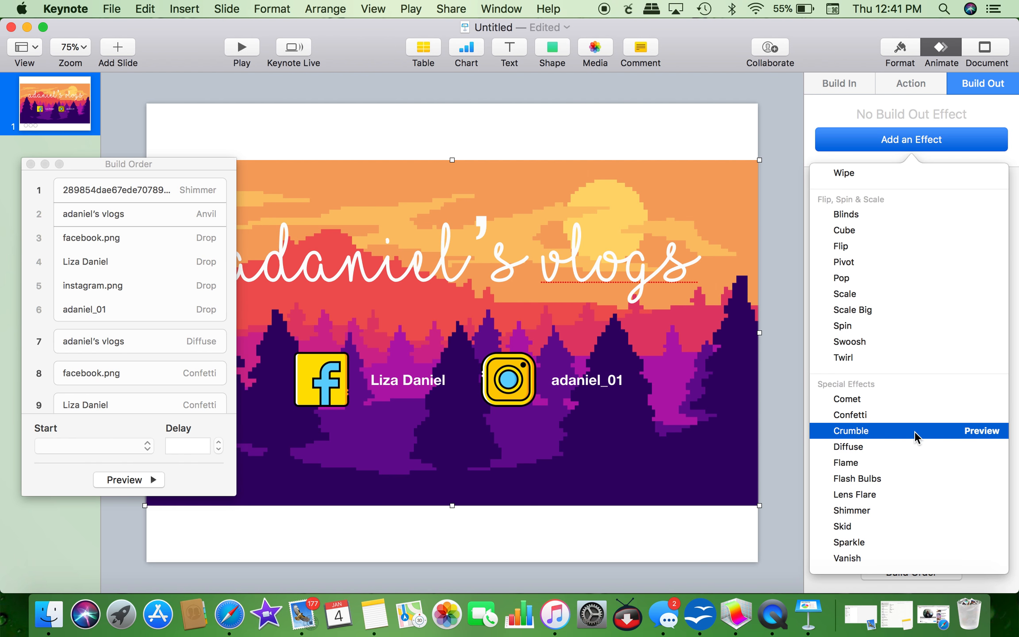
click(913, 432)
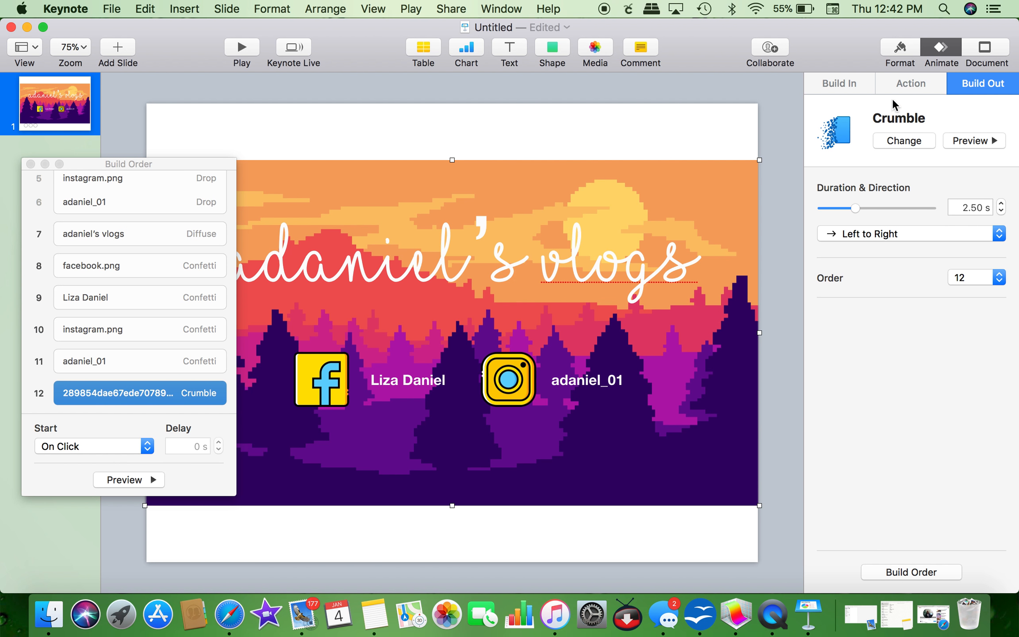
click(843, 82)
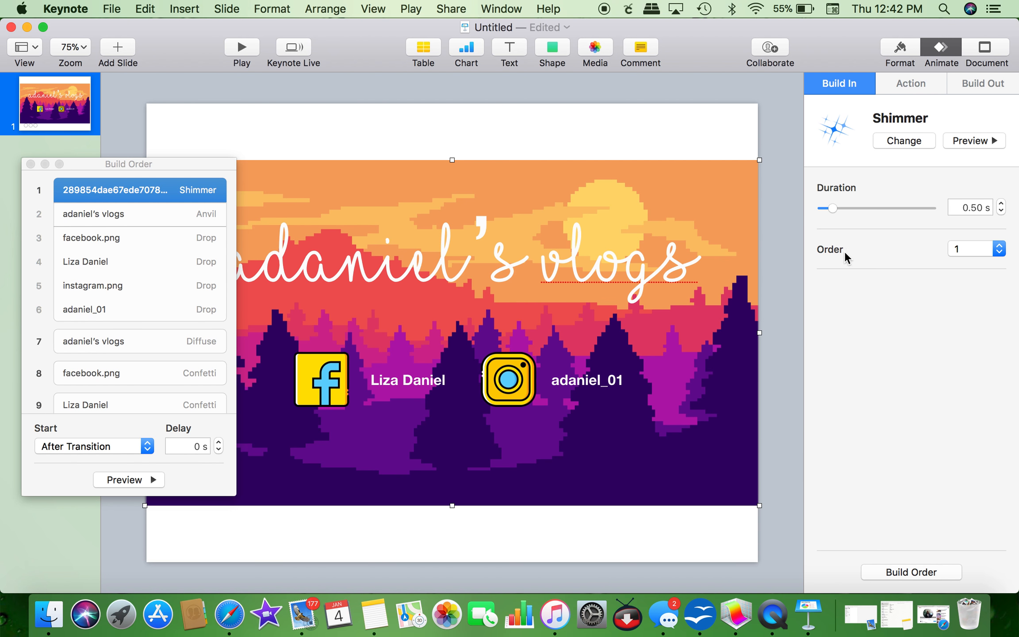
Step: Enter 1 in the Shimmer build-in duration field
scroll(195, 265, up, 2)
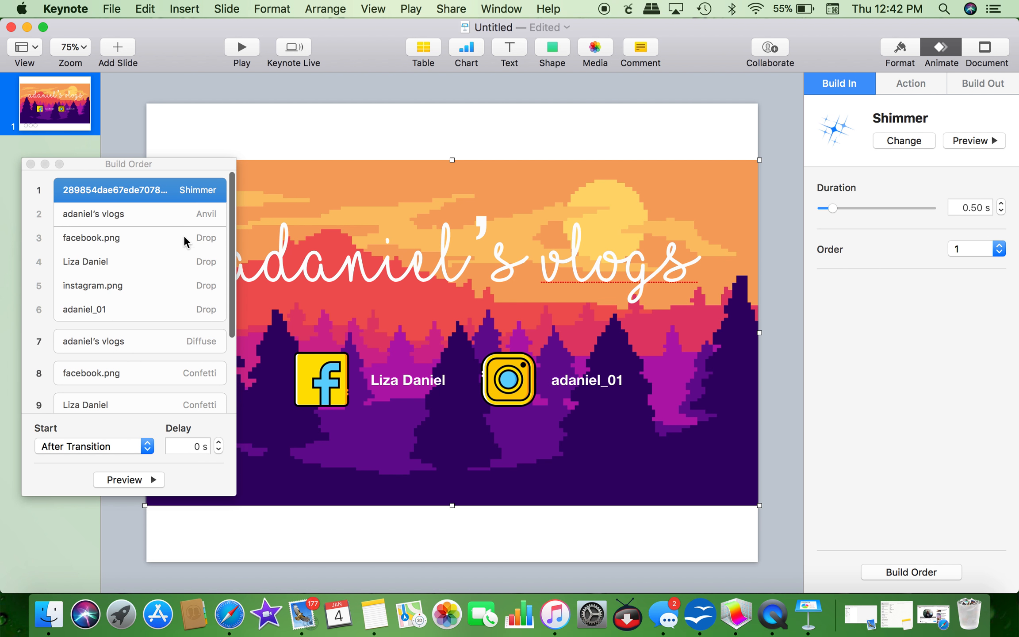
click(959, 206)
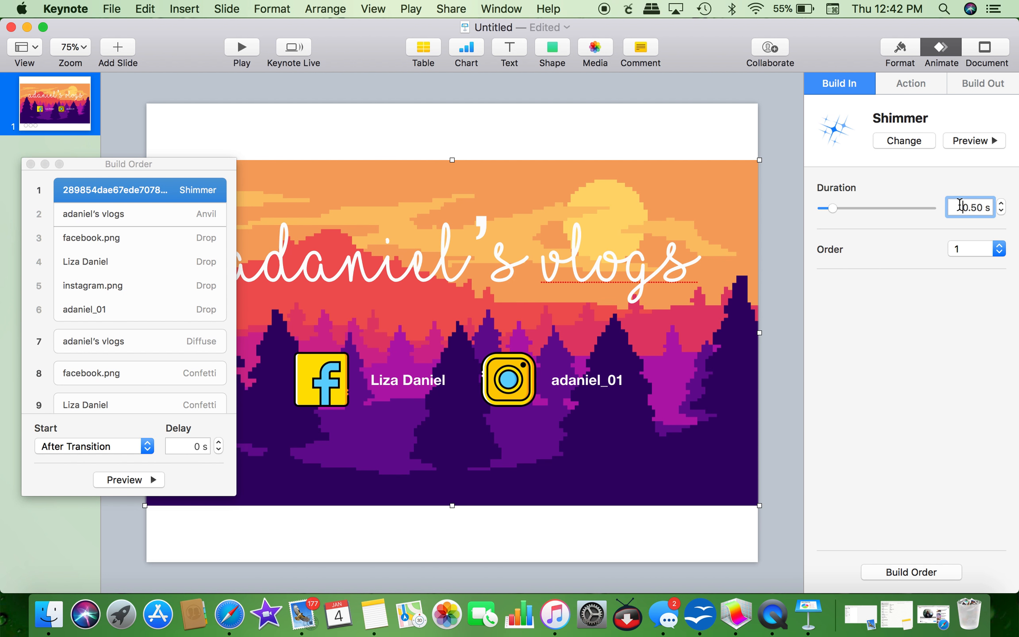
drag(959, 206, 990, 207)
text(1)
Step: Change the title's Anvil build-in duration from 1.50 to 2 seconds
click(101, 217)
click(960, 204)
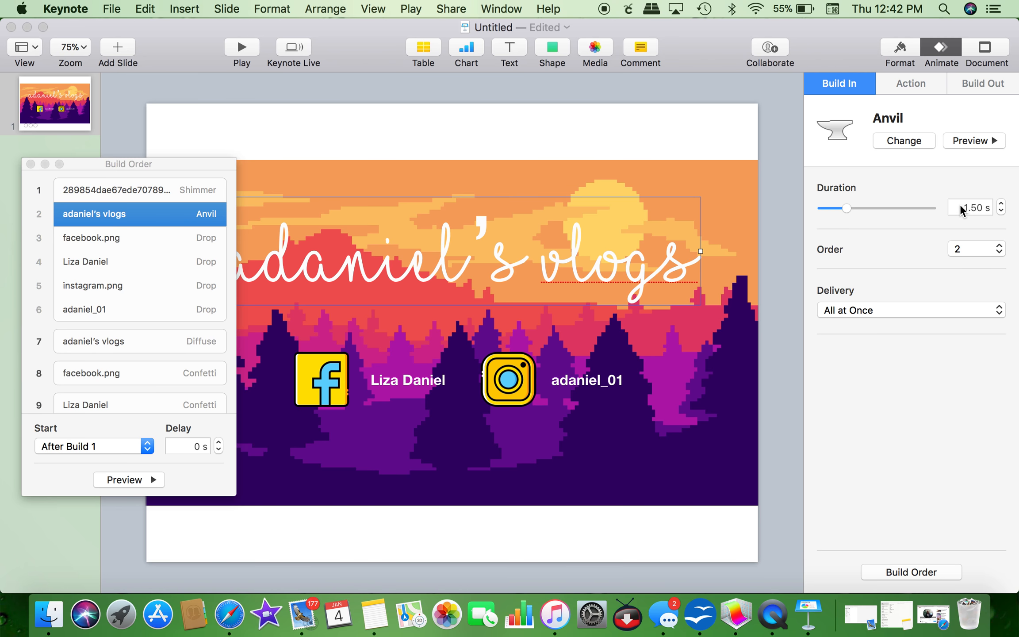
drag(959, 204, 991, 206)
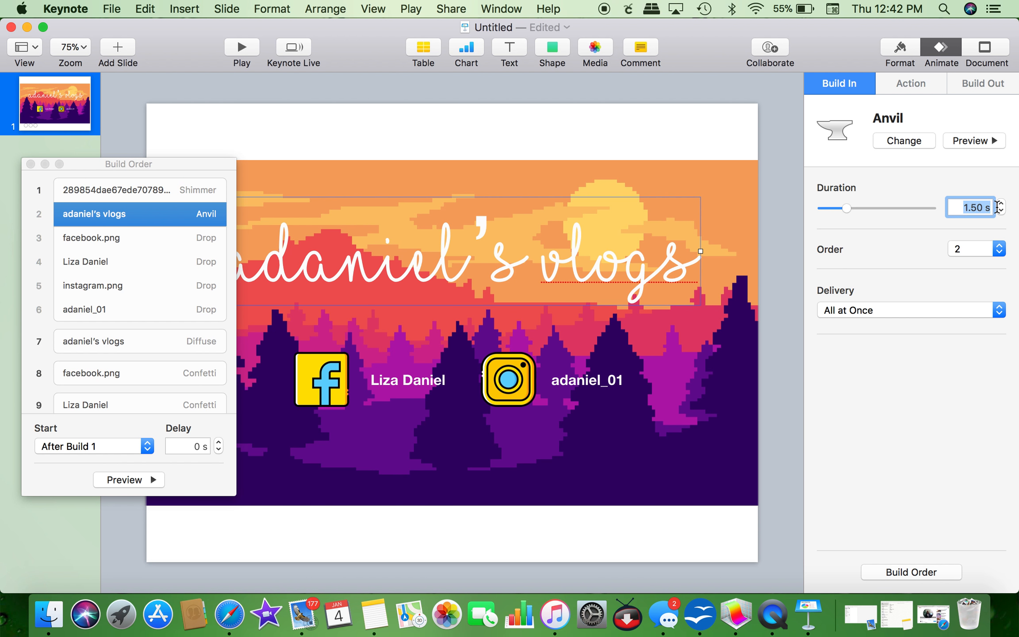
text(2)
key(Return)
Step: Deselect the title and review the build-in timing of the icons and labels
click(640, 533)
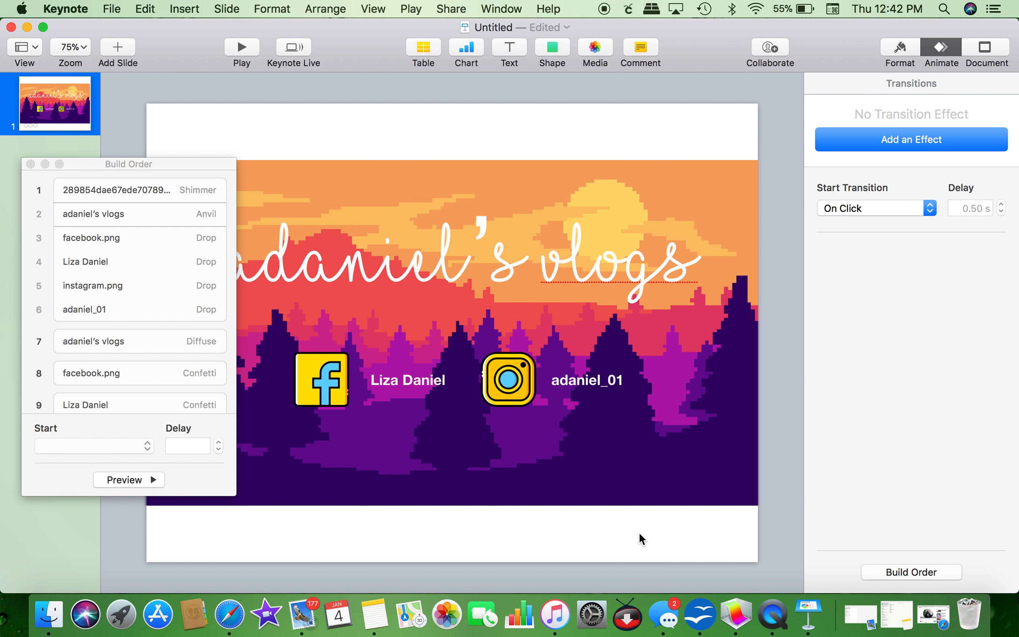
click(70, 237)
click(74, 261)
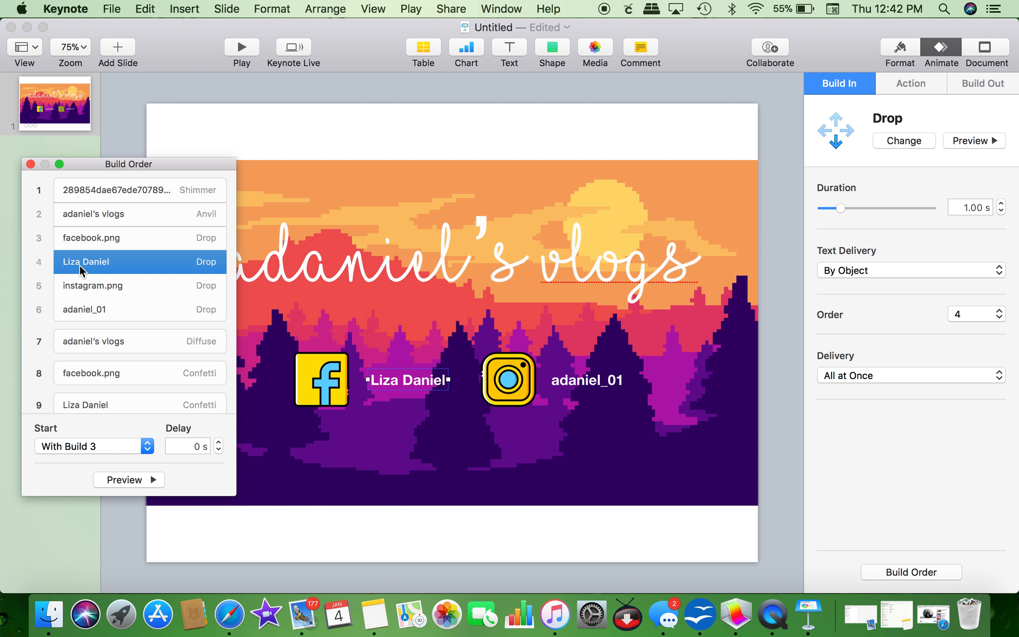
click(85, 287)
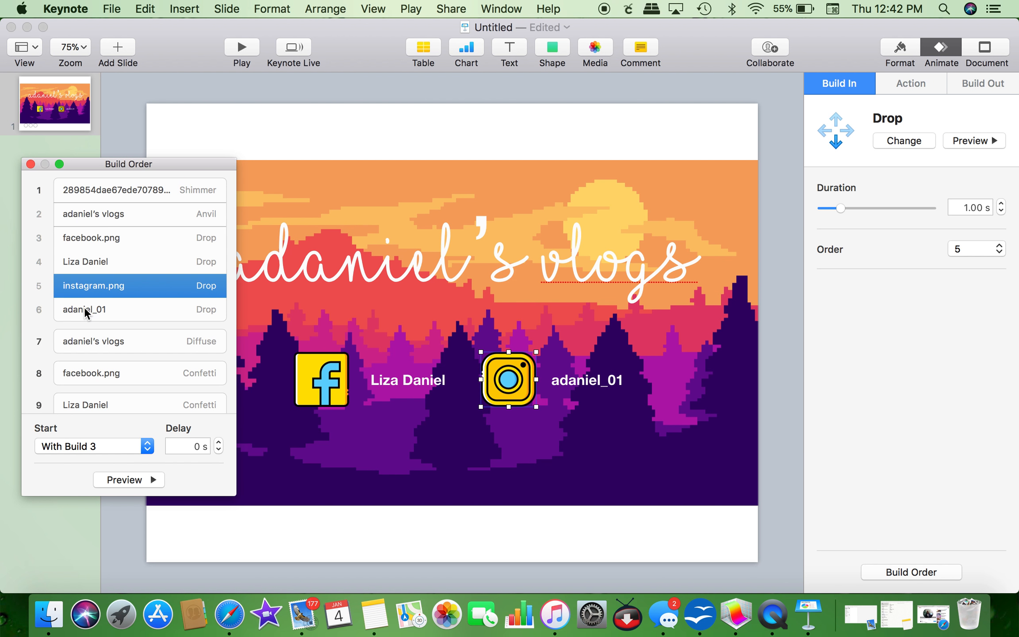
click(85, 309)
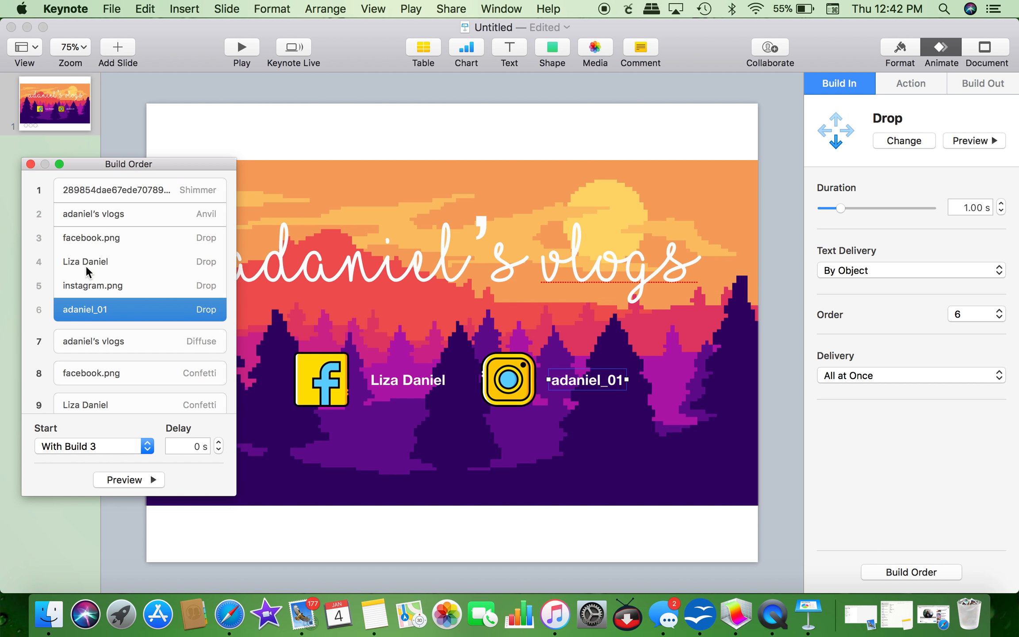
click(87, 238)
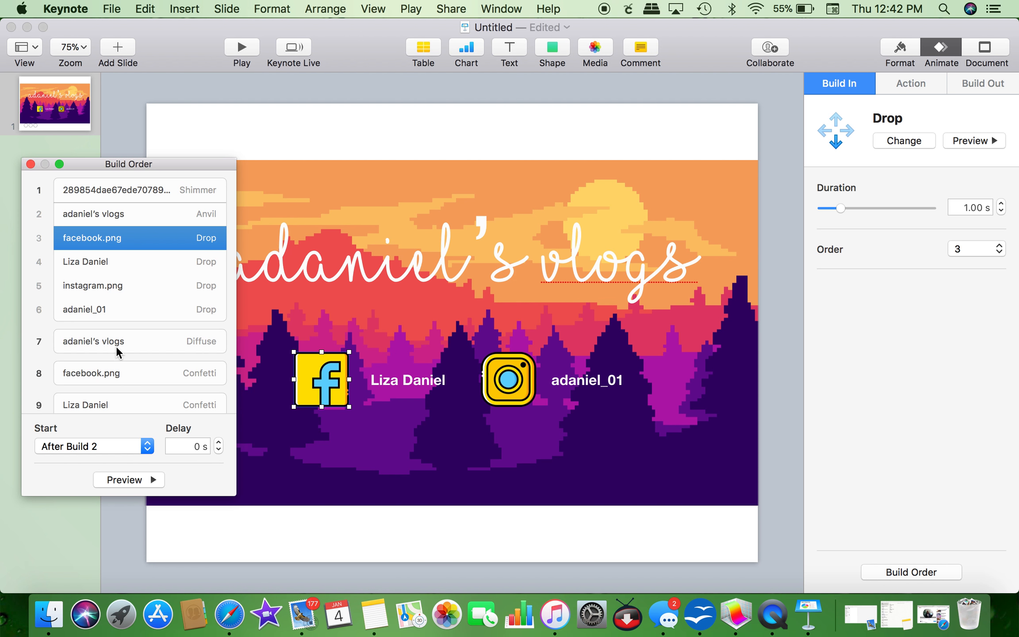
Step: Start the title's Diffuse exit after build 6 and facebook.png's Confetti exit after build 7
scroll(114, 343, down, 3)
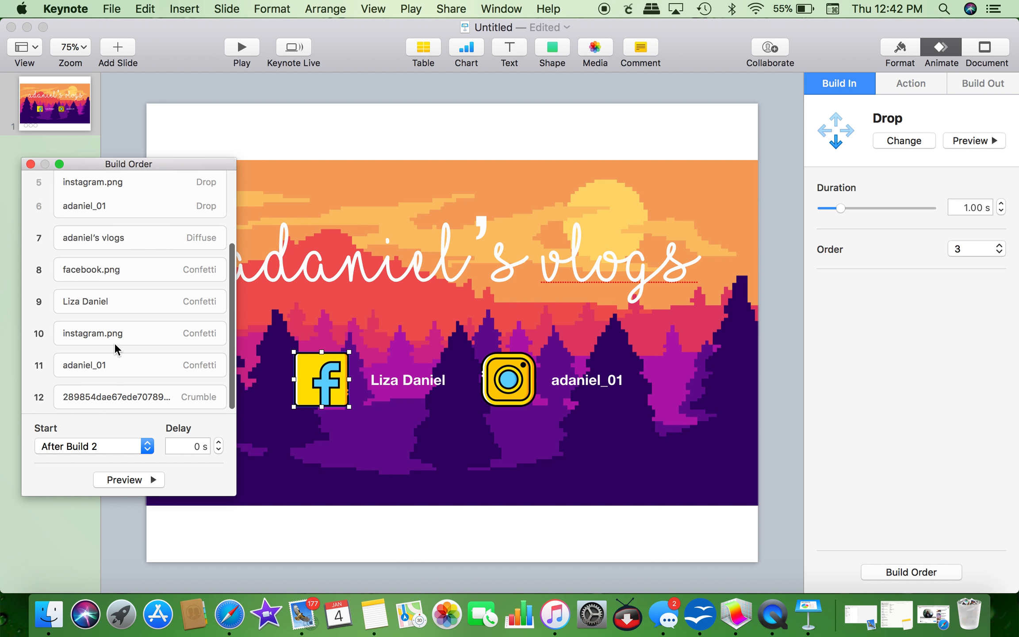
click(105, 240)
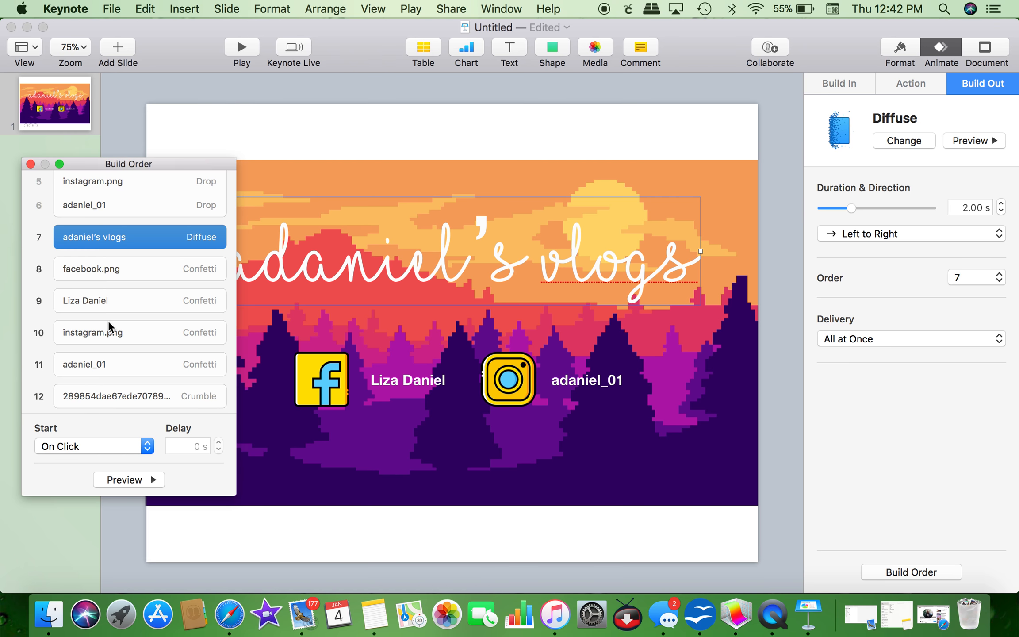
scroll(109, 320, up, 3)
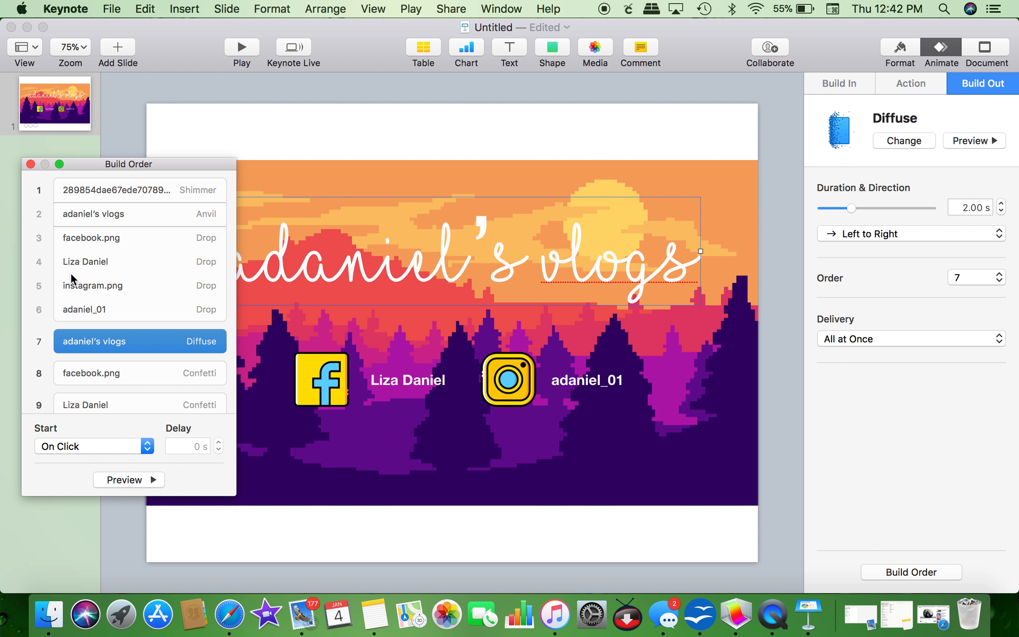
scroll(40, 340, down, 5)
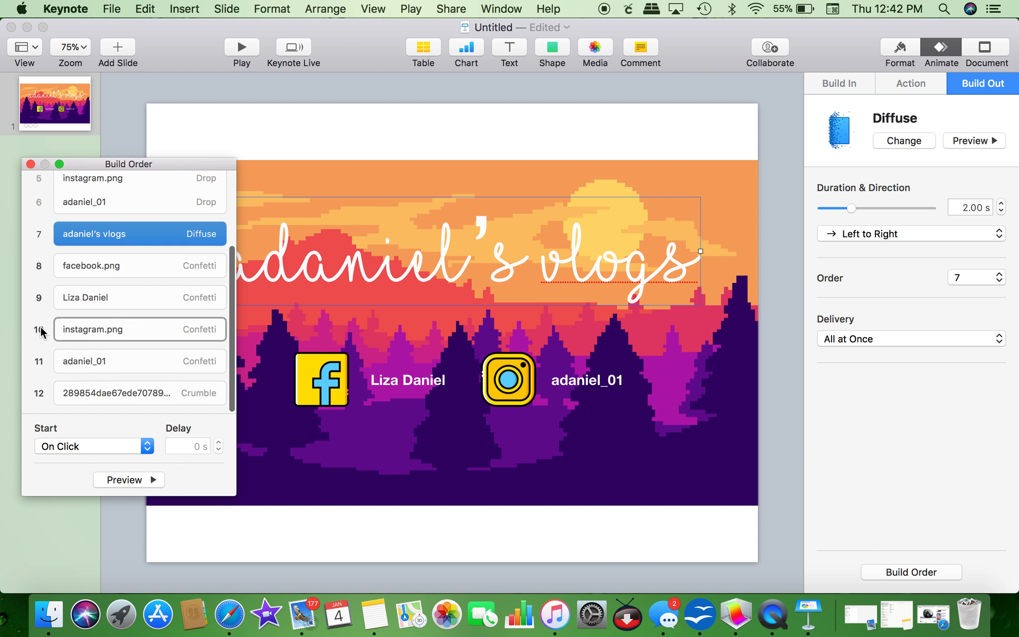
scroll(46, 389, down, 1)
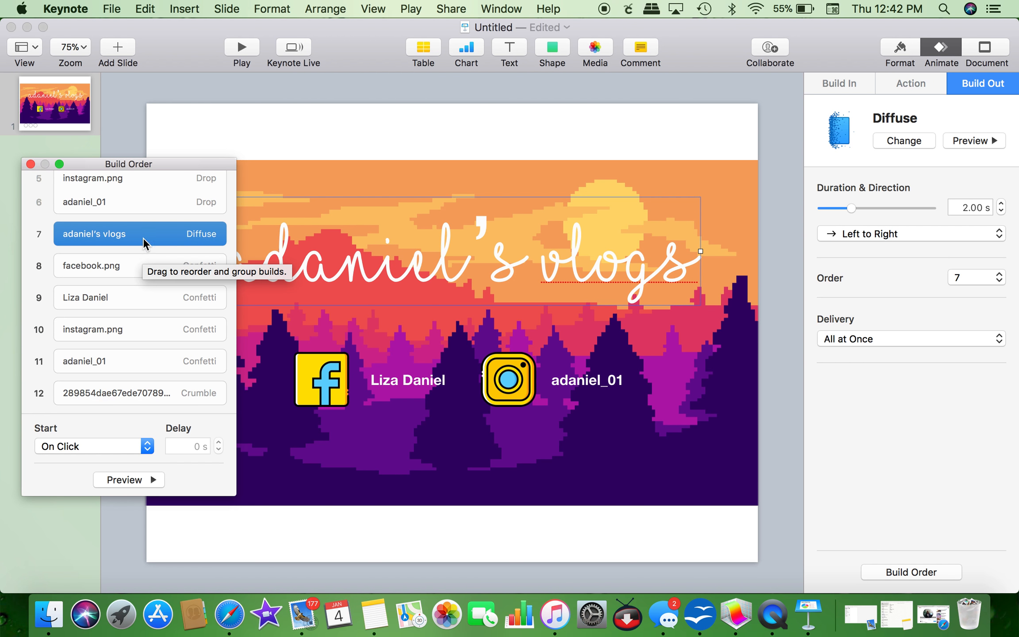
click(106, 444)
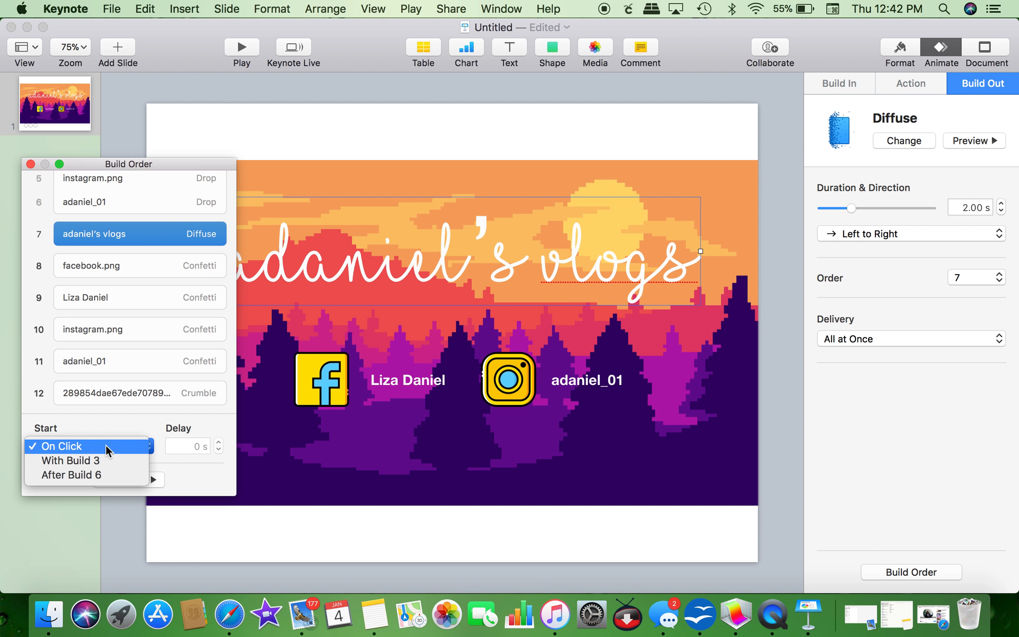
click(94, 475)
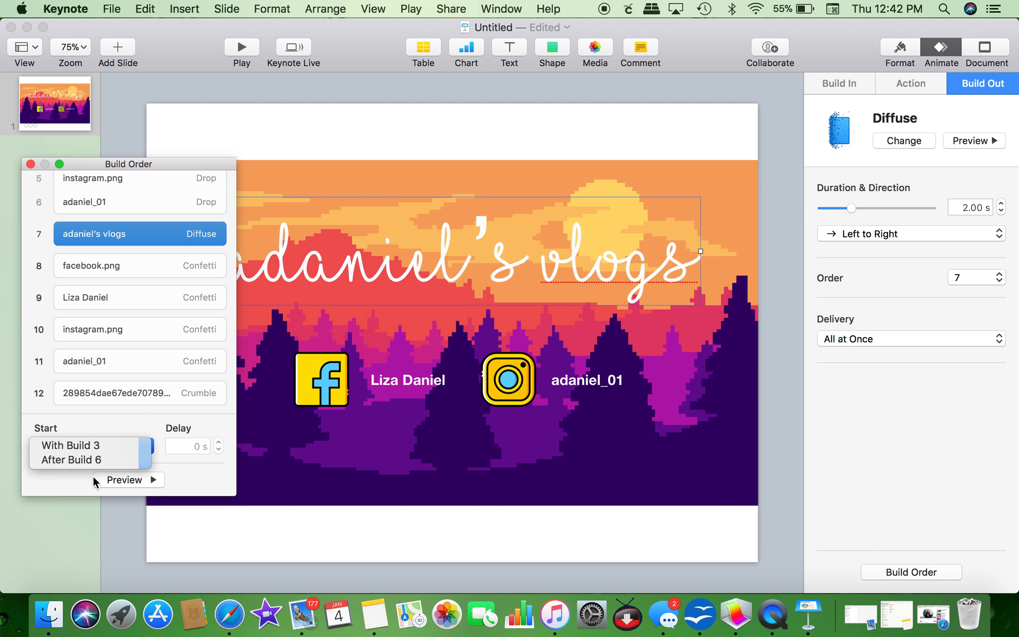
click(99, 268)
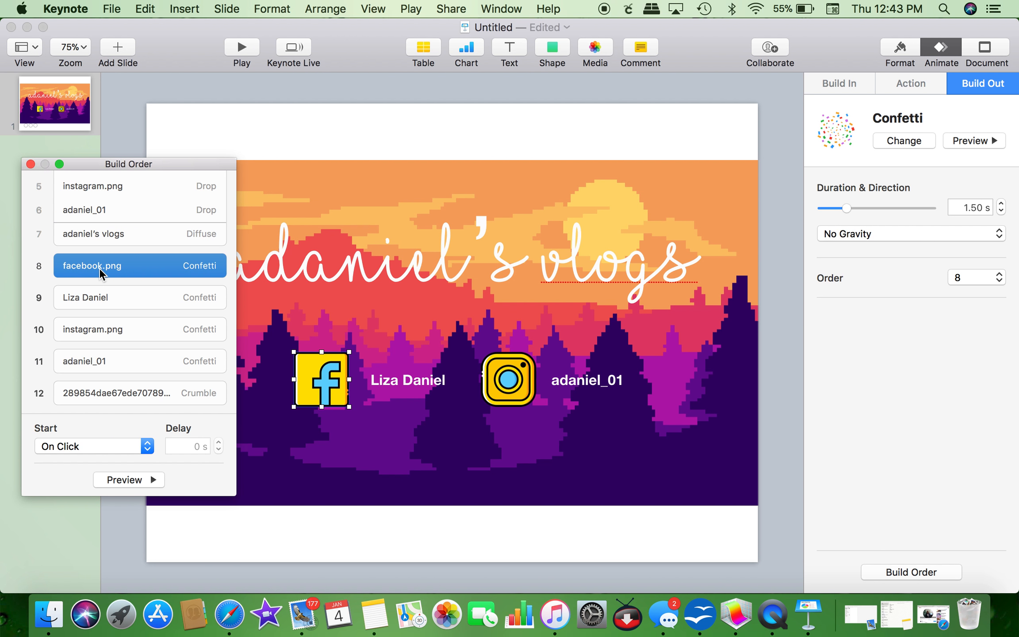
click(102, 444)
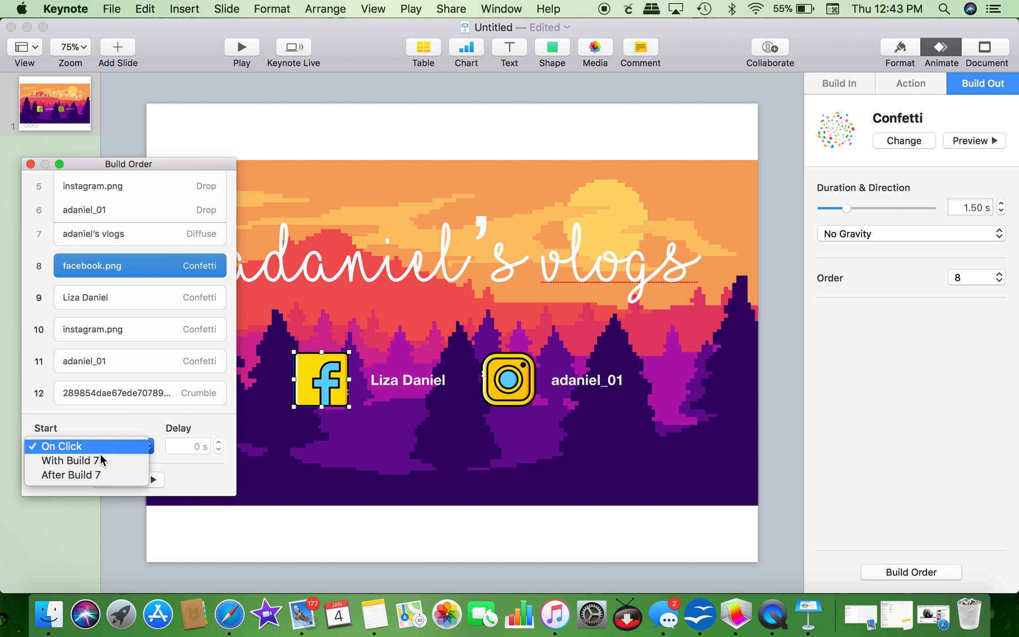
click(97, 472)
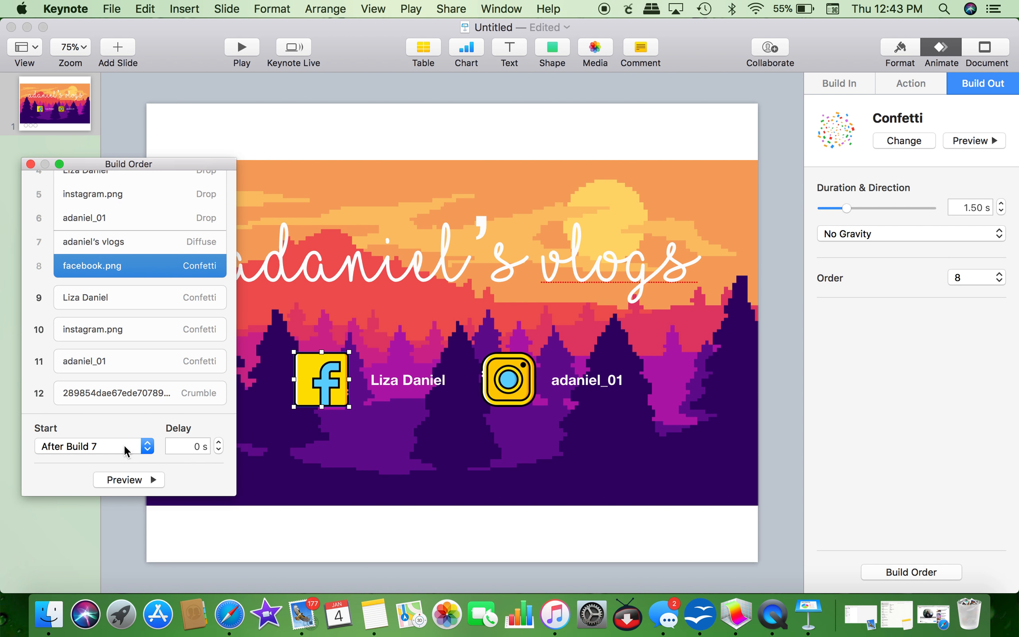
Step: Start the name text's exit with build 8 and the Instagram icon's exit after build 9
click(102, 296)
click(88, 442)
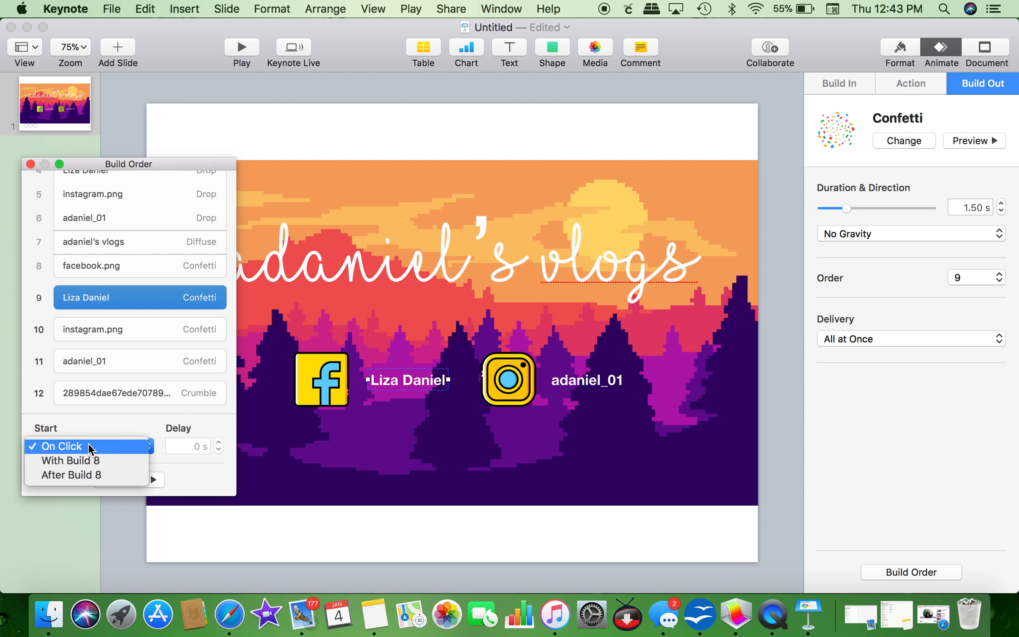
click(81, 463)
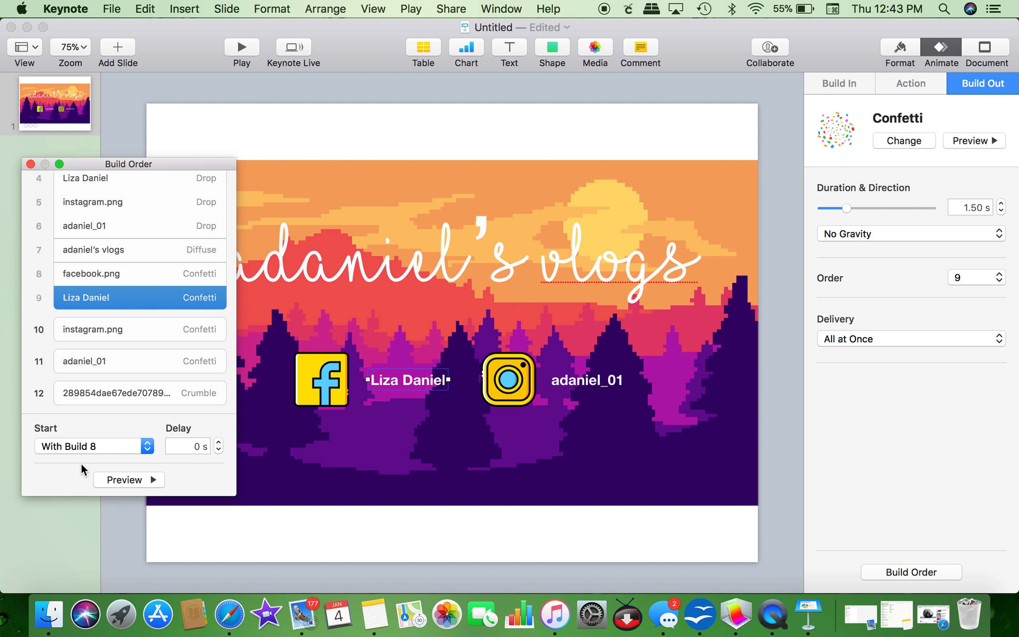
click(90, 328)
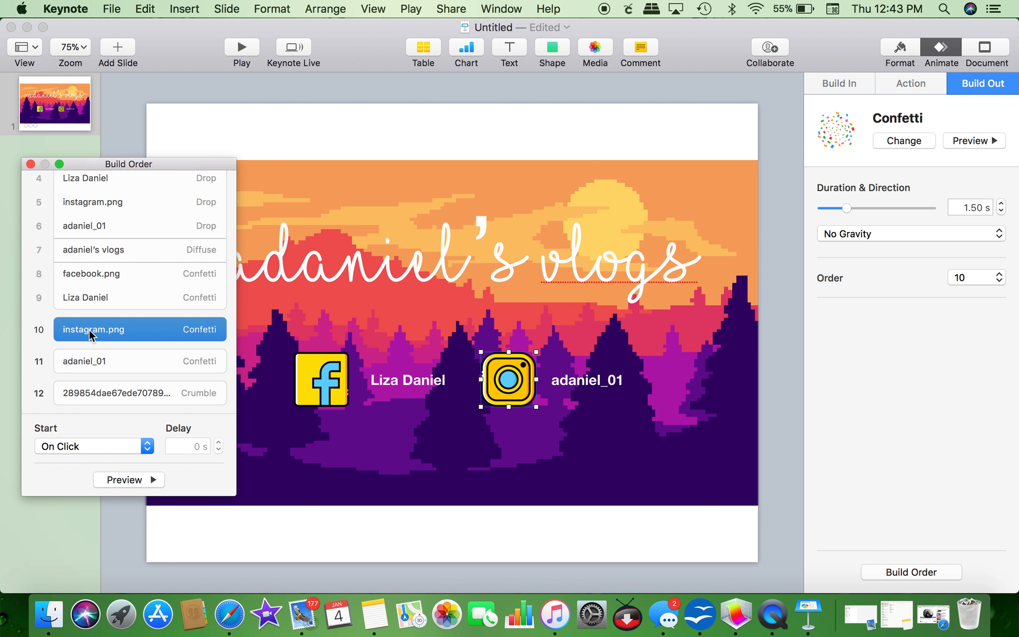
click(101, 445)
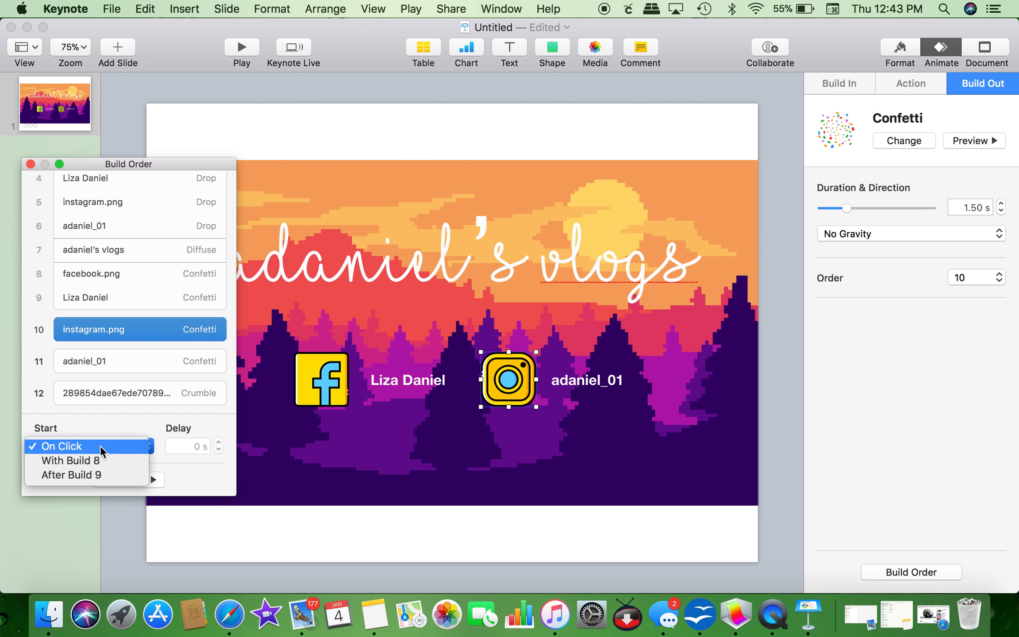
click(90, 474)
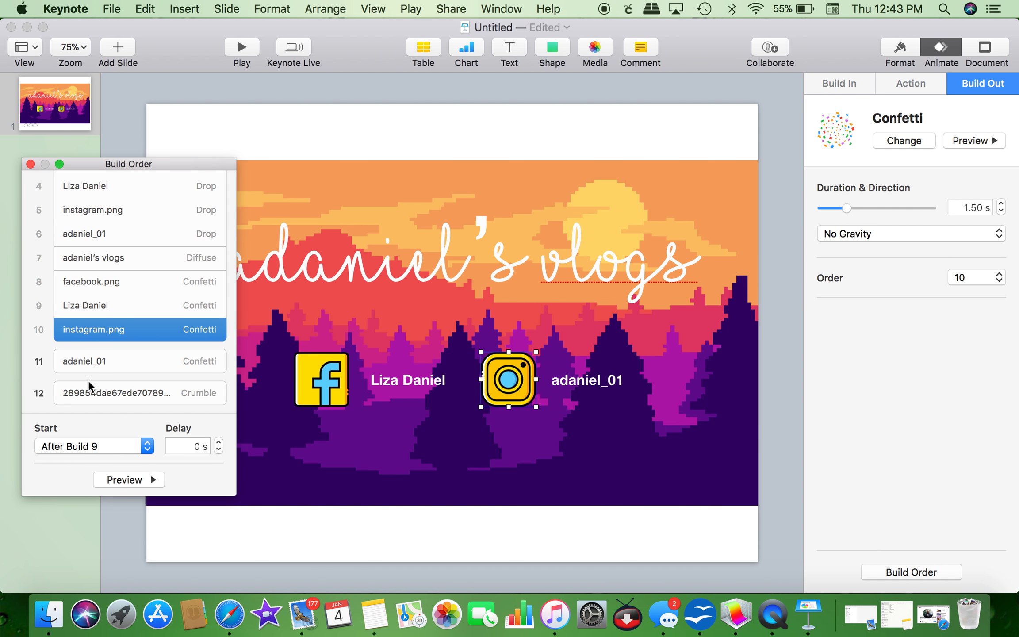
Step: Start the handle text's exit with build 10 and the background's Crumble after build 11
click(90, 362)
click(97, 445)
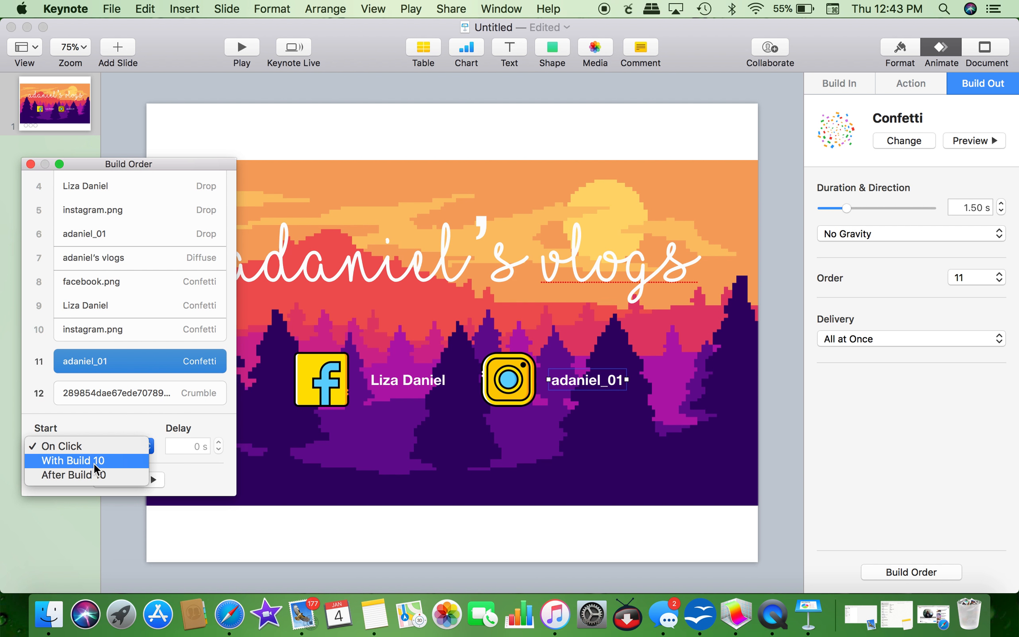
click(93, 463)
click(98, 392)
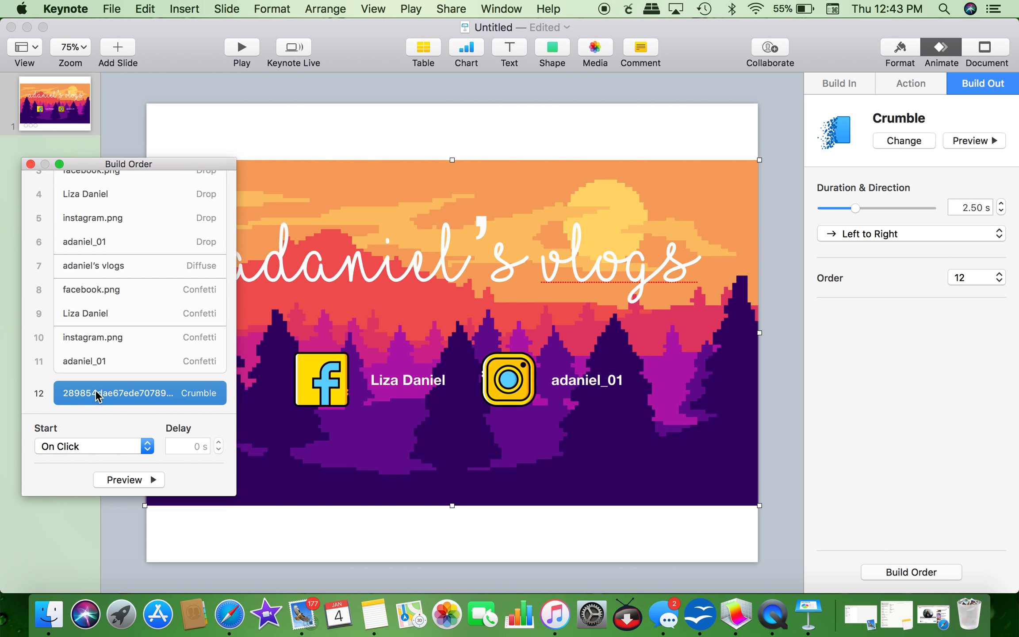
click(96, 447)
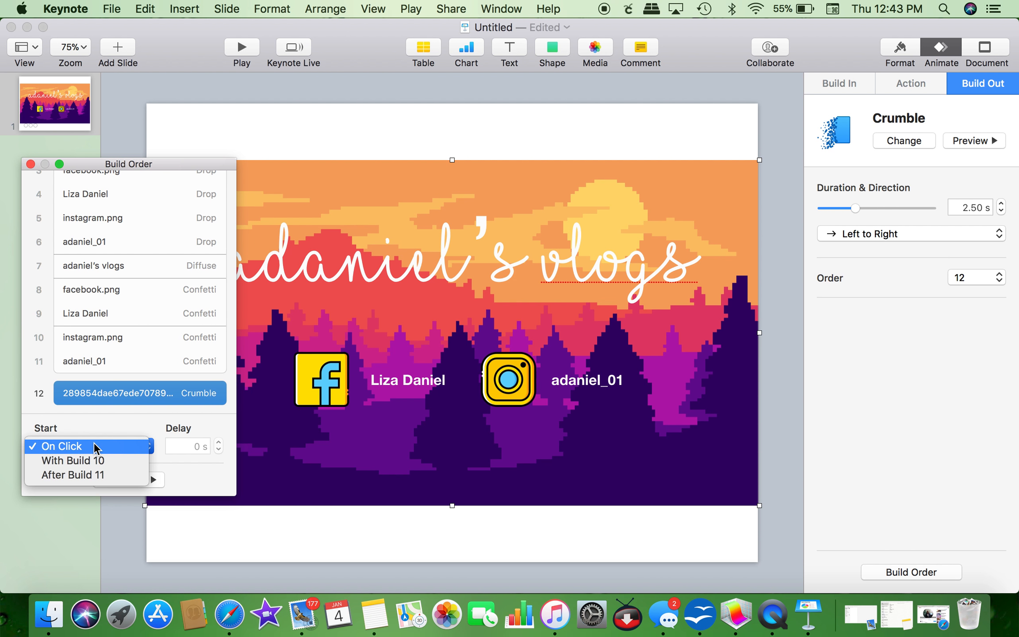
click(90, 477)
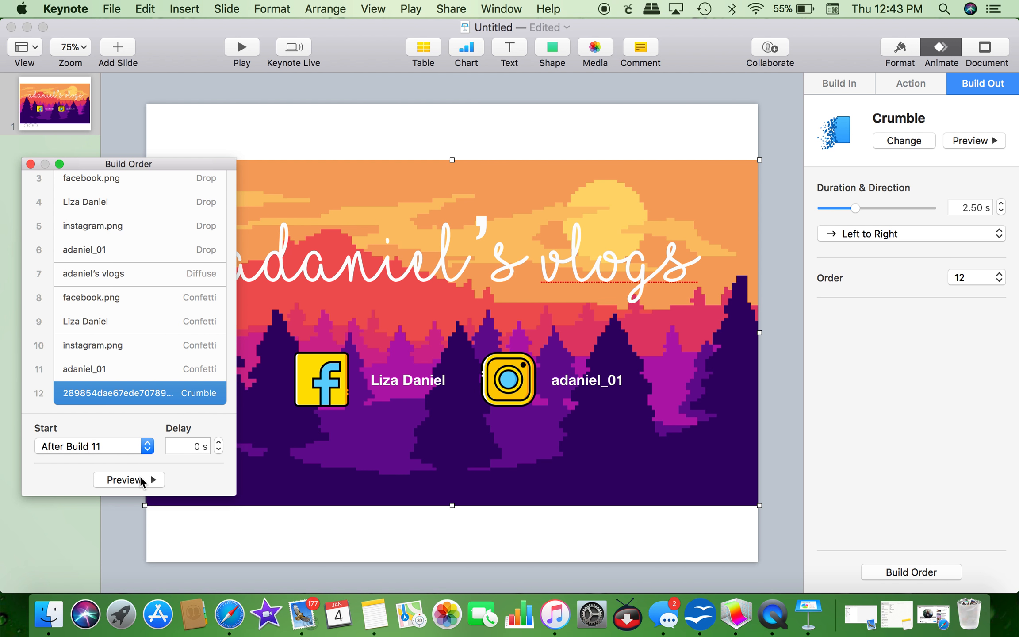
click(141, 478)
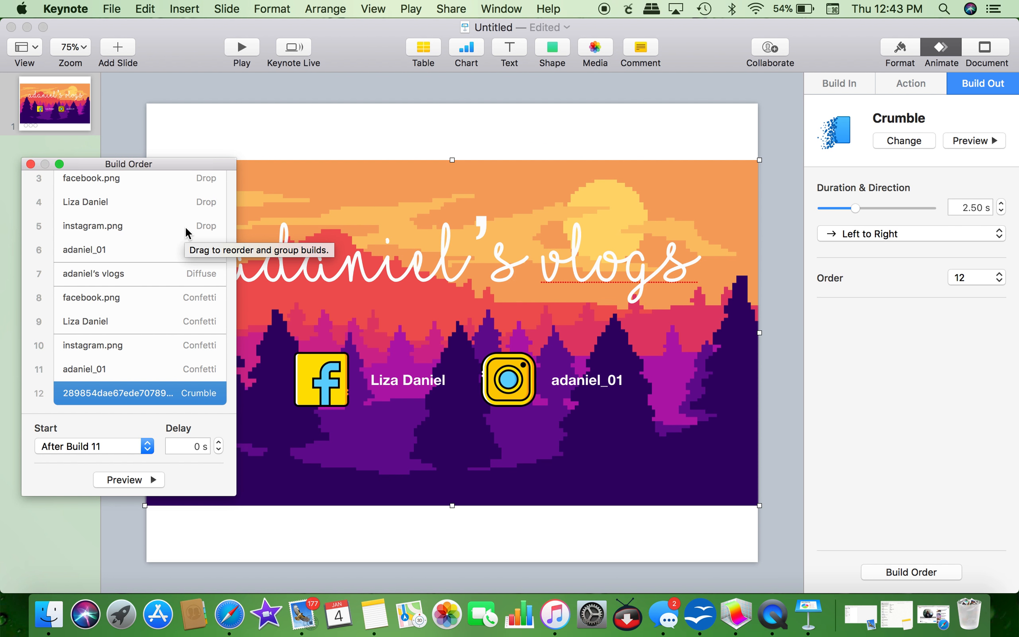
mouse_move(175, 167)
mouse_down()
mouse_move(177, 199)
mouse_move(188, 198)
mouse_move(181, 178)
mouse_up()
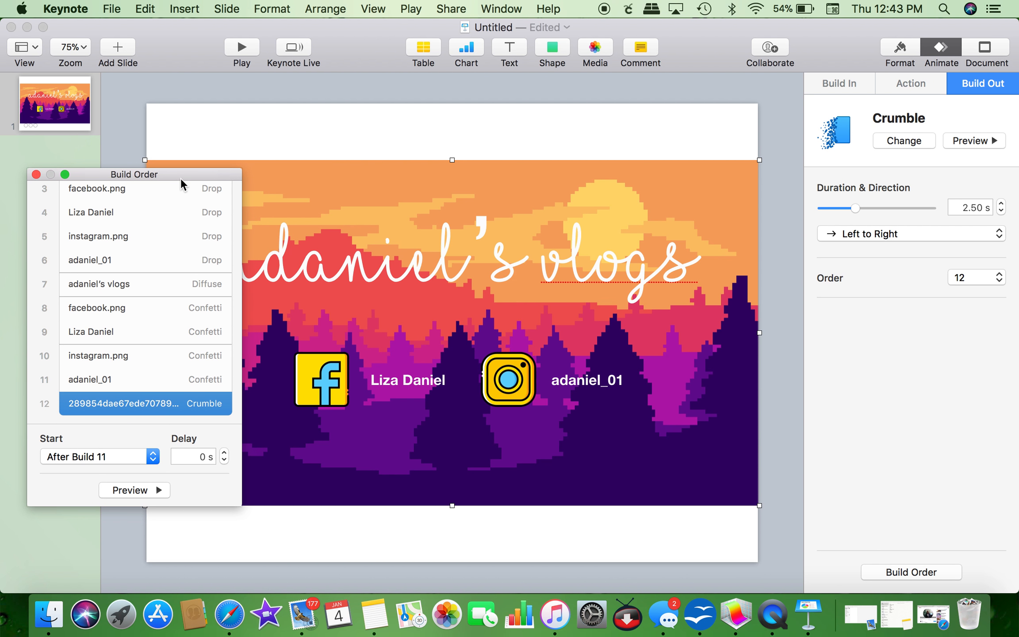
Step: Set up a QuickTime movie export with 0-second slide and build delays at 1080p
click(113, 12)
mouse_move(163, 176)
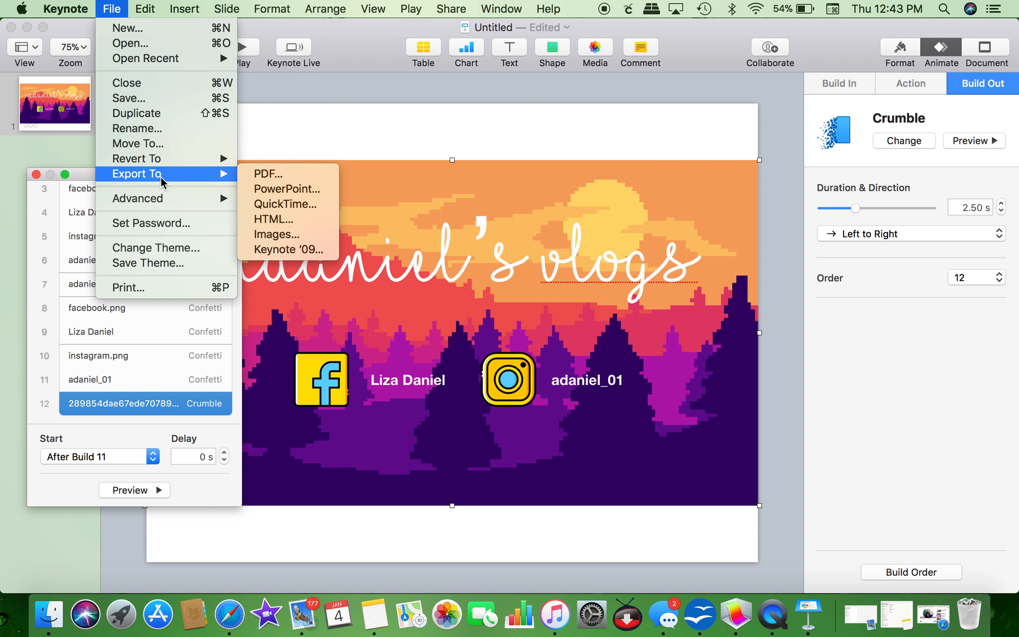
click(281, 205)
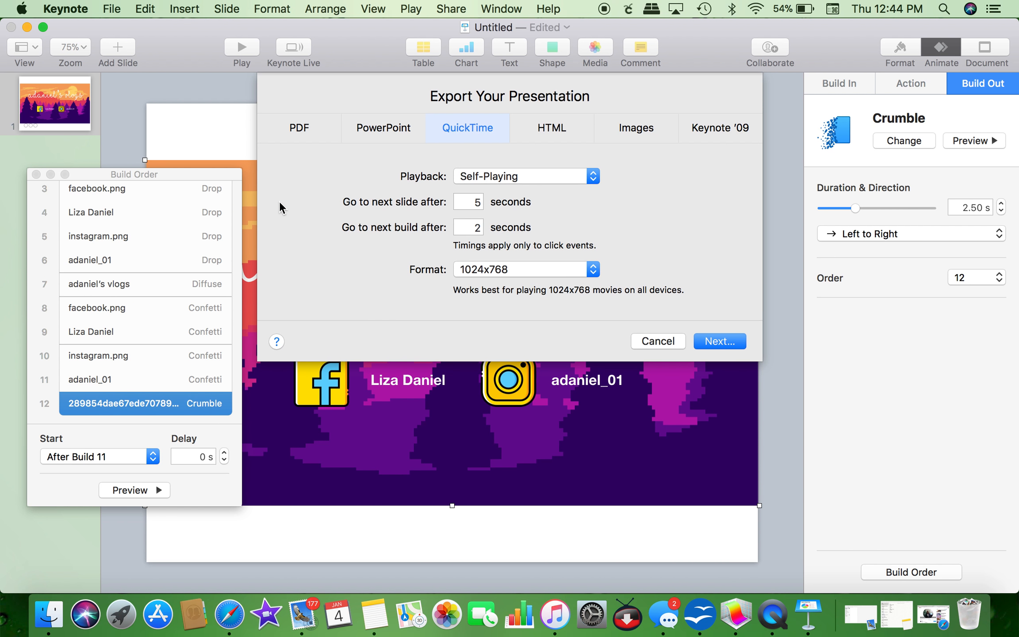
drag(469, 202, 510, 203)
text(0)
key(Tab)
text(0)
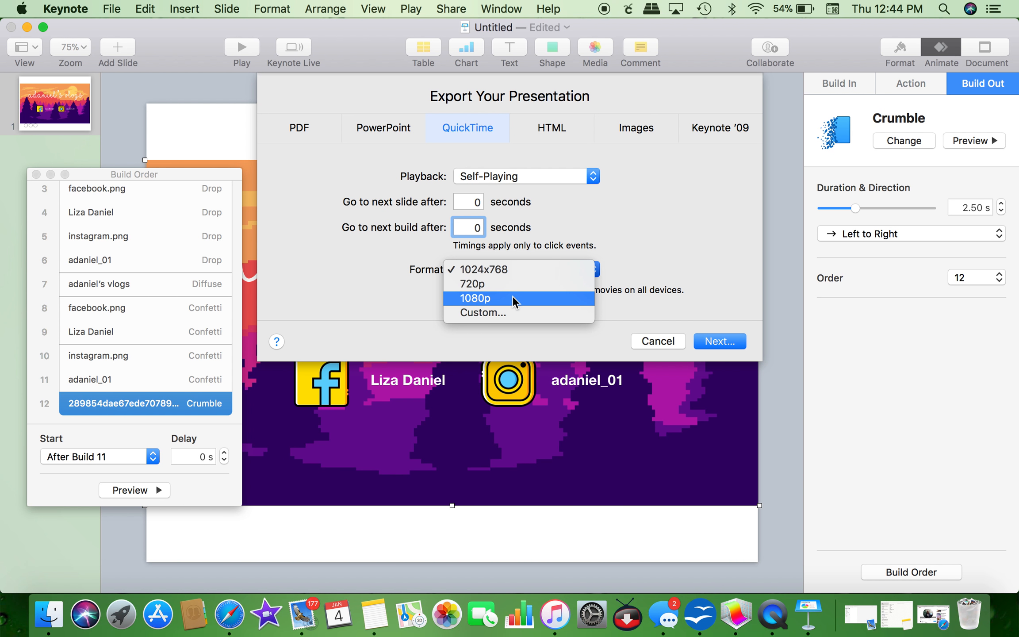
click(512, 296)
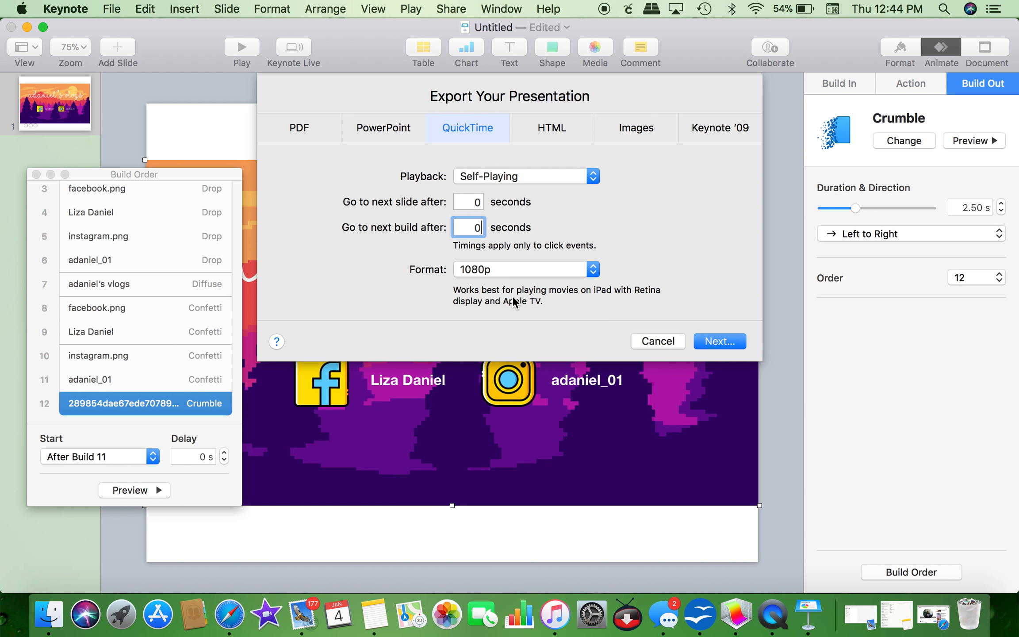
Step: Name the movie Tutorial2 and export it into Downloads
click(713, 344)
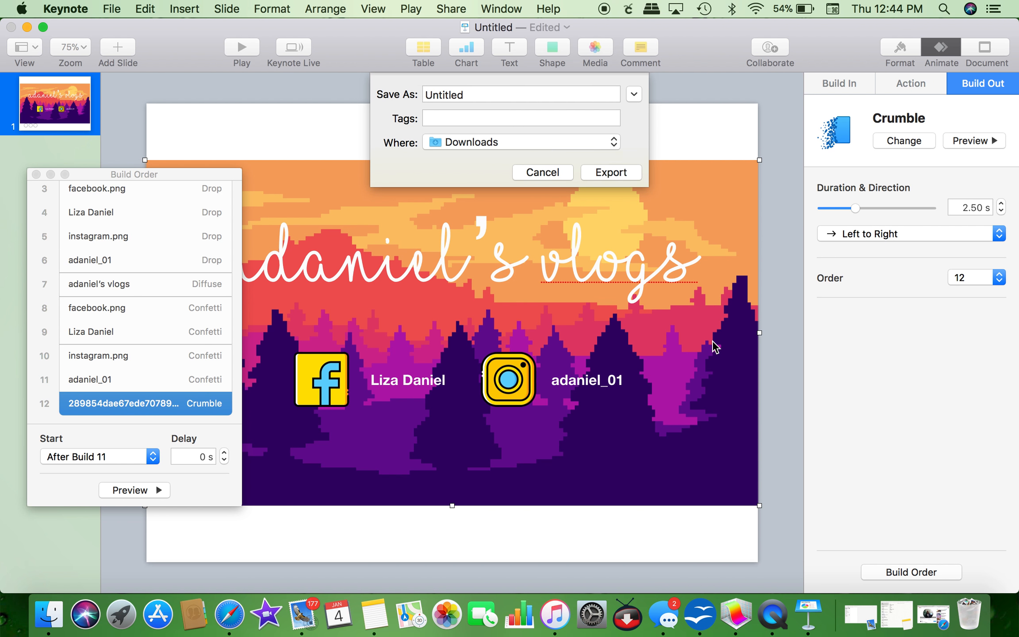
text(Tutoria)
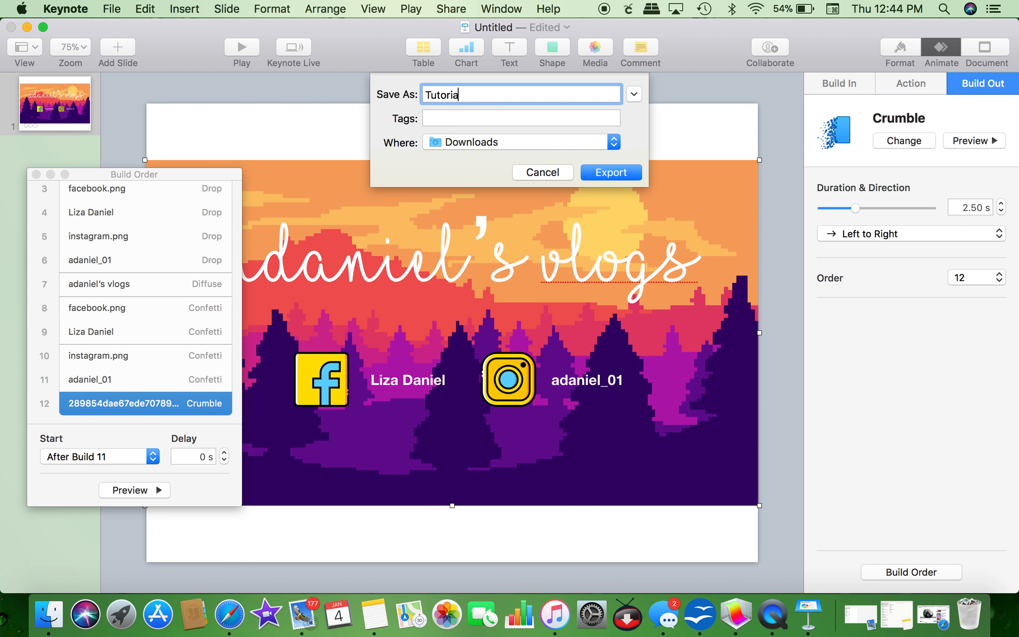
text(l2)
click(593, 173)
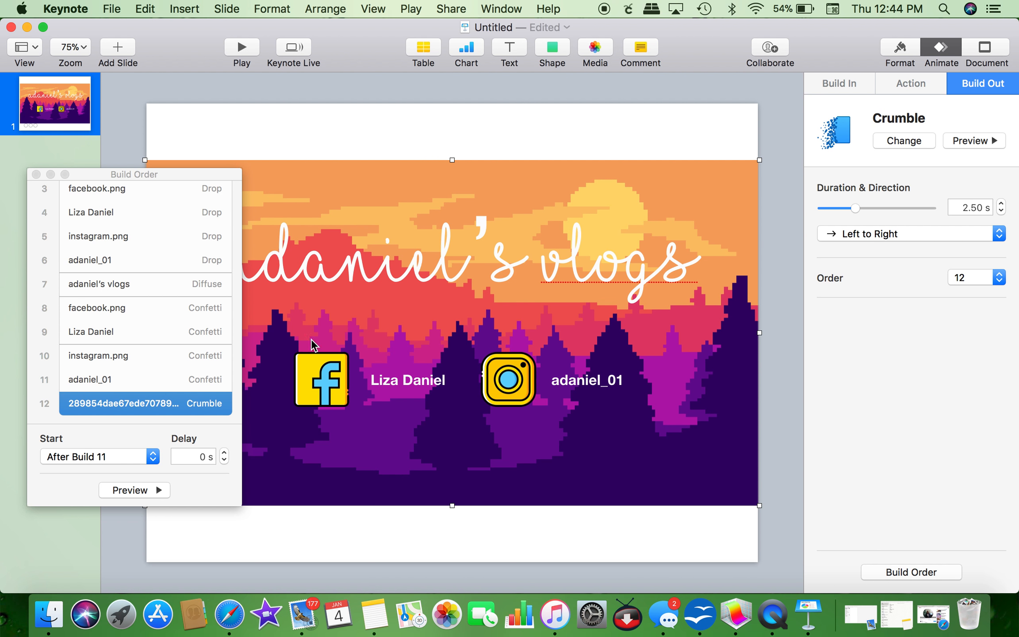
Step: Minimize Keynote and open Tutorial2 from the Downloads folder in Finder
click(27, 28)
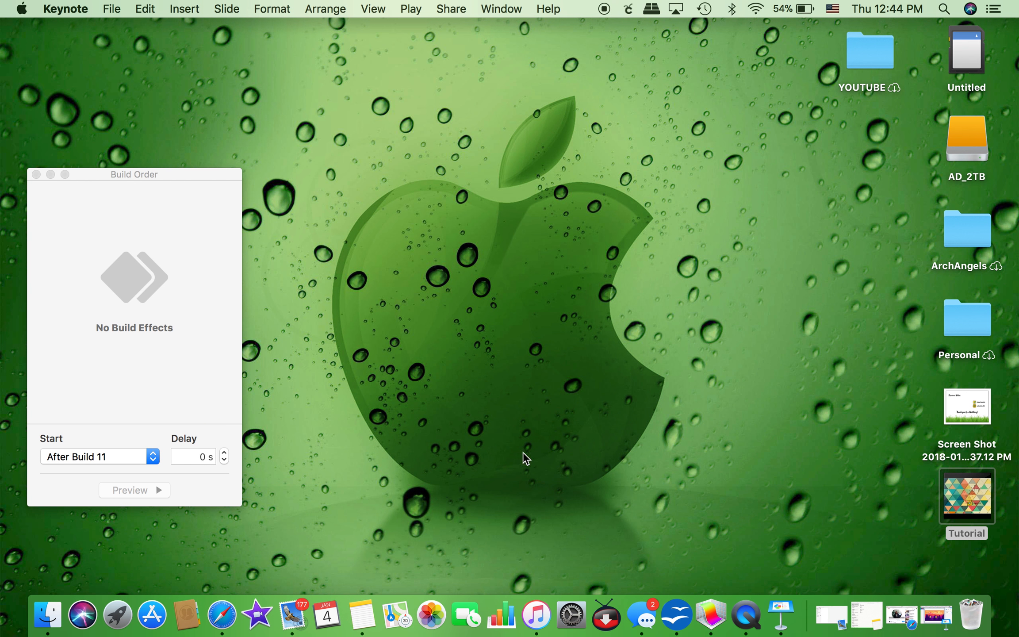
click(966, 503)
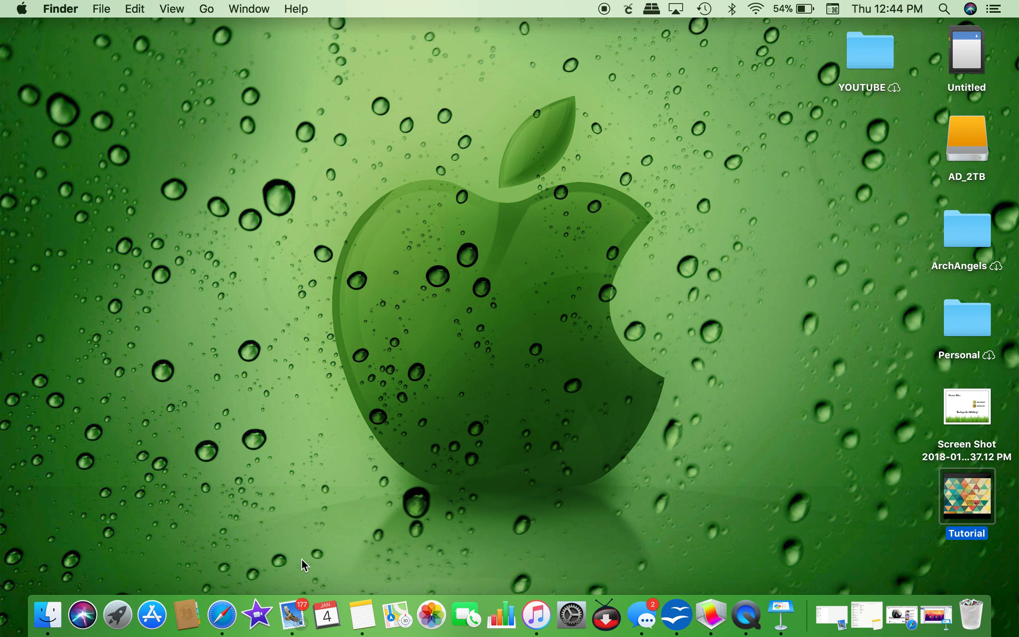
click(48, 615)
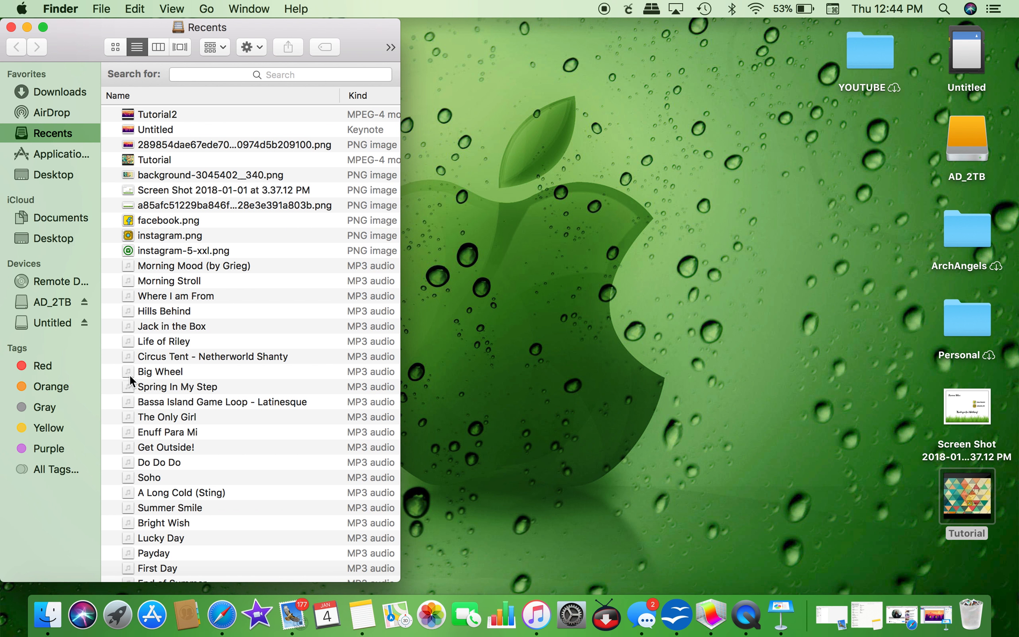
click(56, 94)
scroll(158, 133, up, 3)
double_click(158, 88)
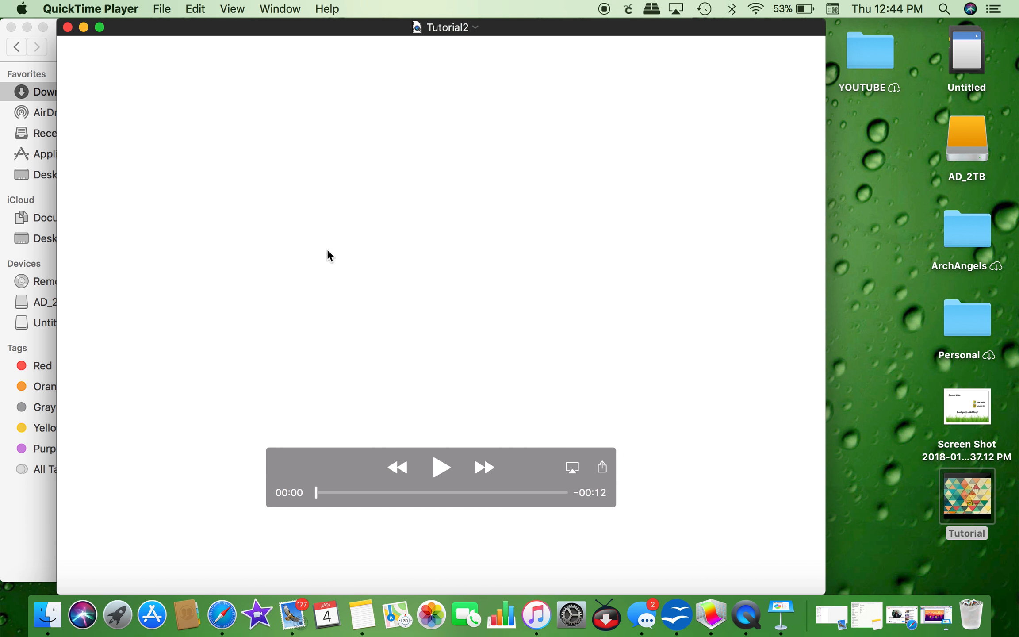
Step: Play Tutorial2 through, rewind to 00:00, replay it, and pause on the forest scene
click(443, 465)
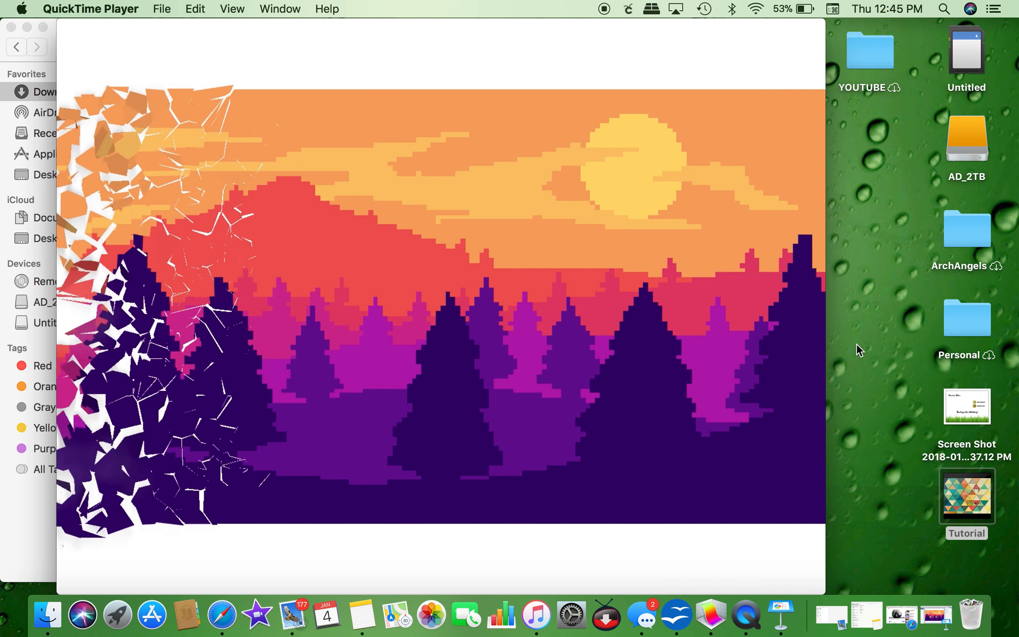
mouse_move(637, 330)
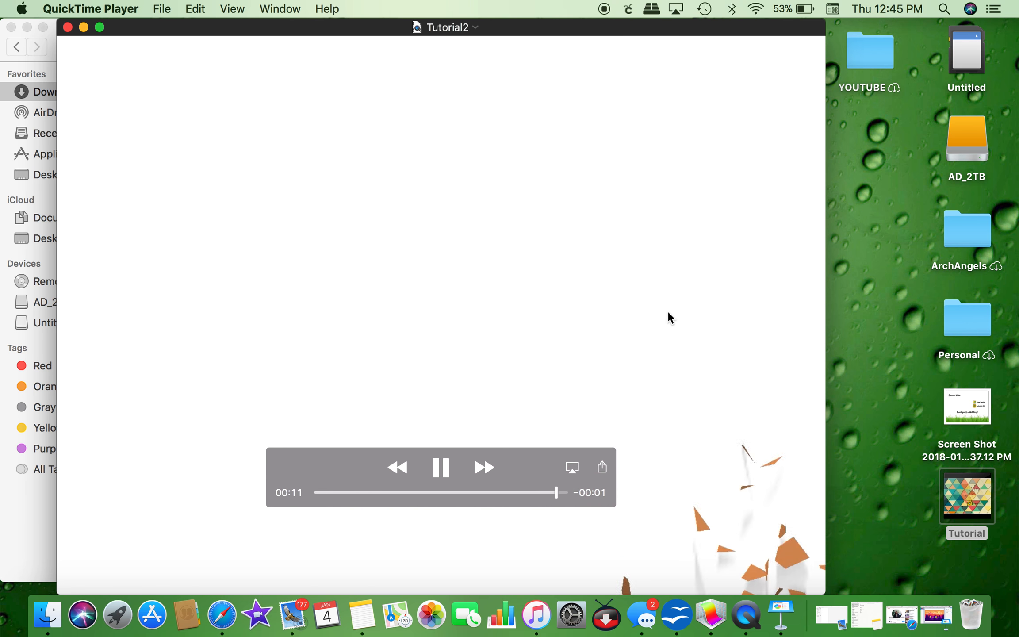
drag(566, 492, 314, 491)
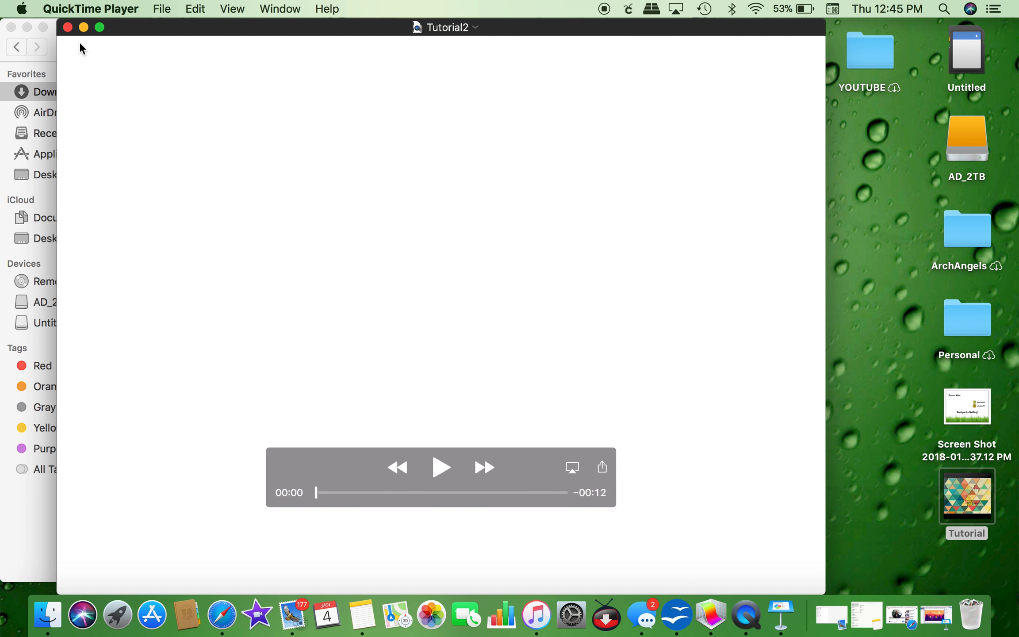
click(438, 470)
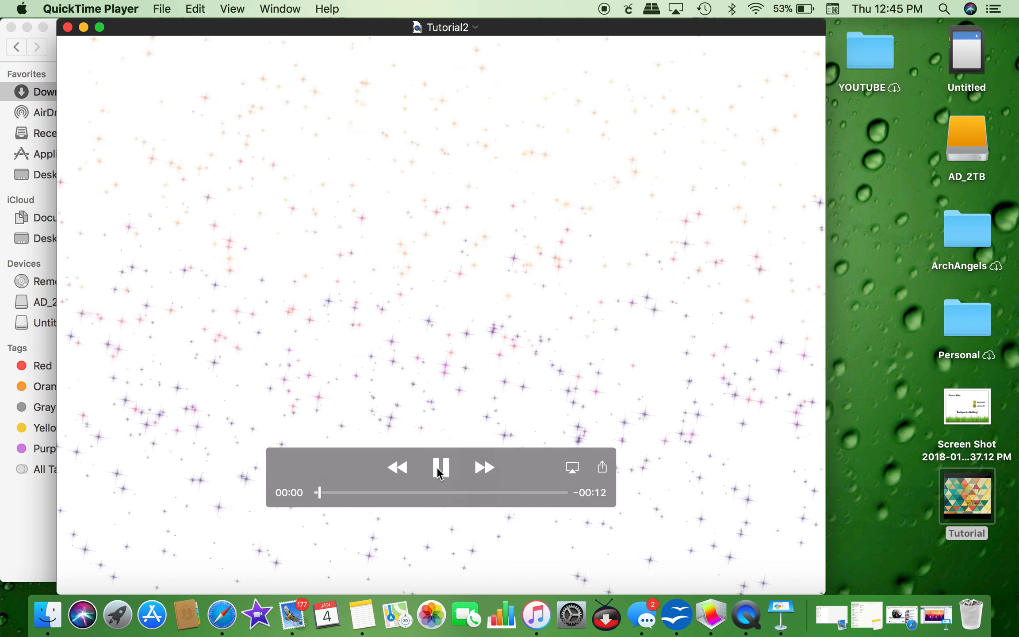
click(439, 472)
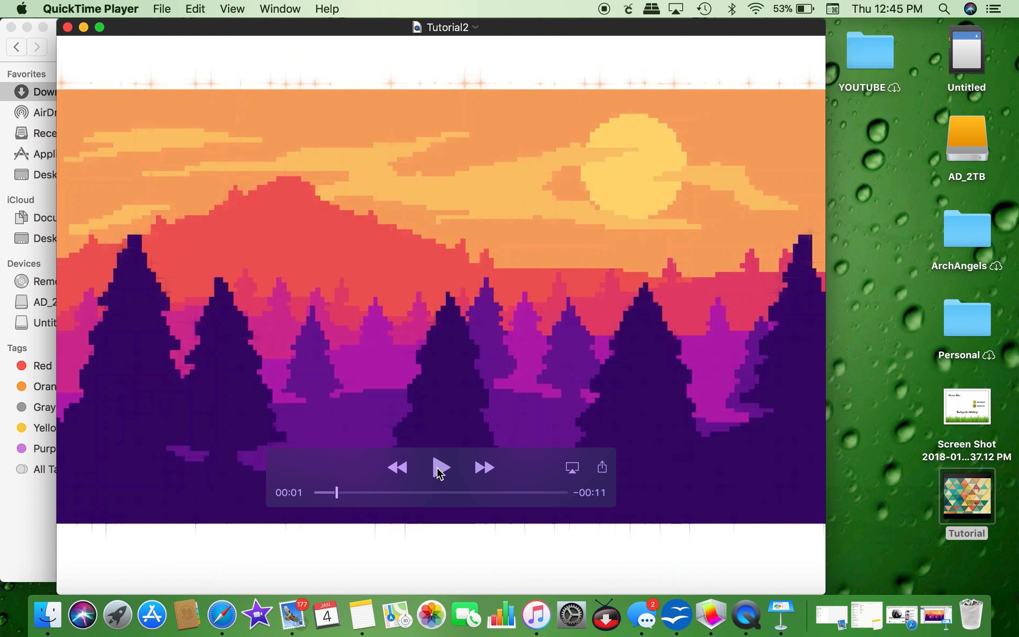